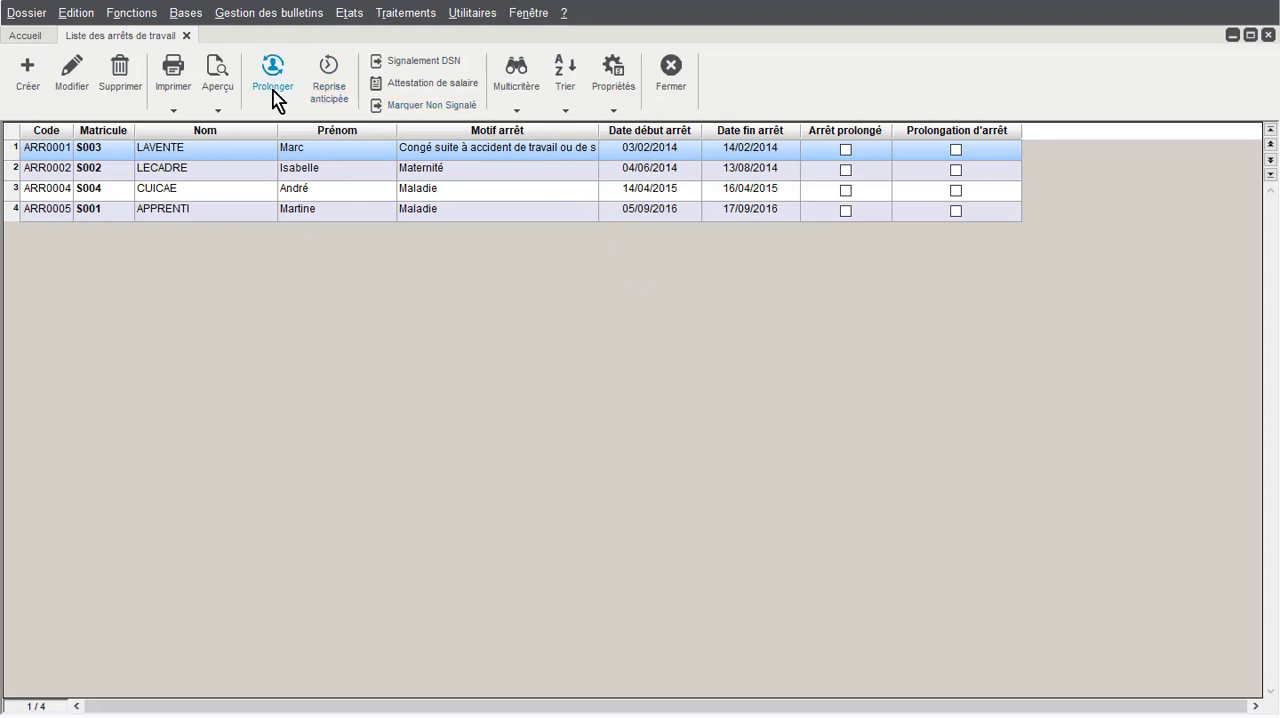
Create a new work stoppage with the reason Maladie for employee S003
click(28, 72)
drag(610, 103, 392, 98)
click(620, 198)
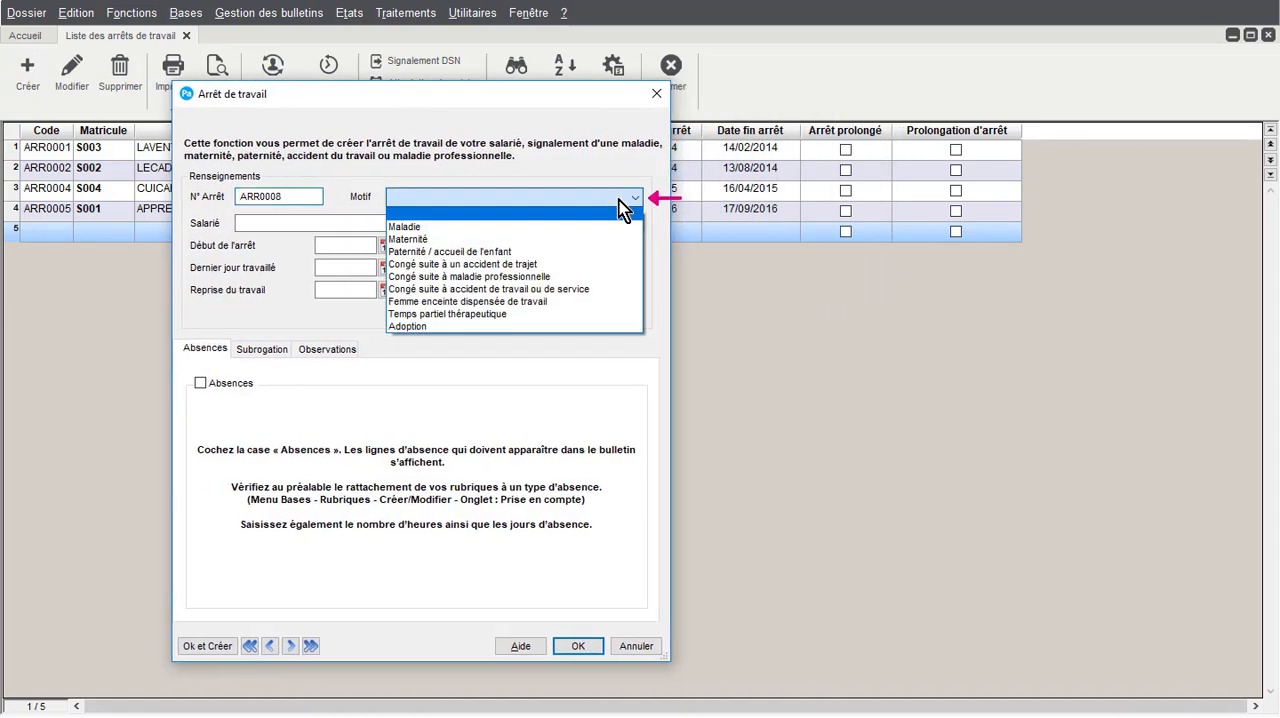
click(570, 226)
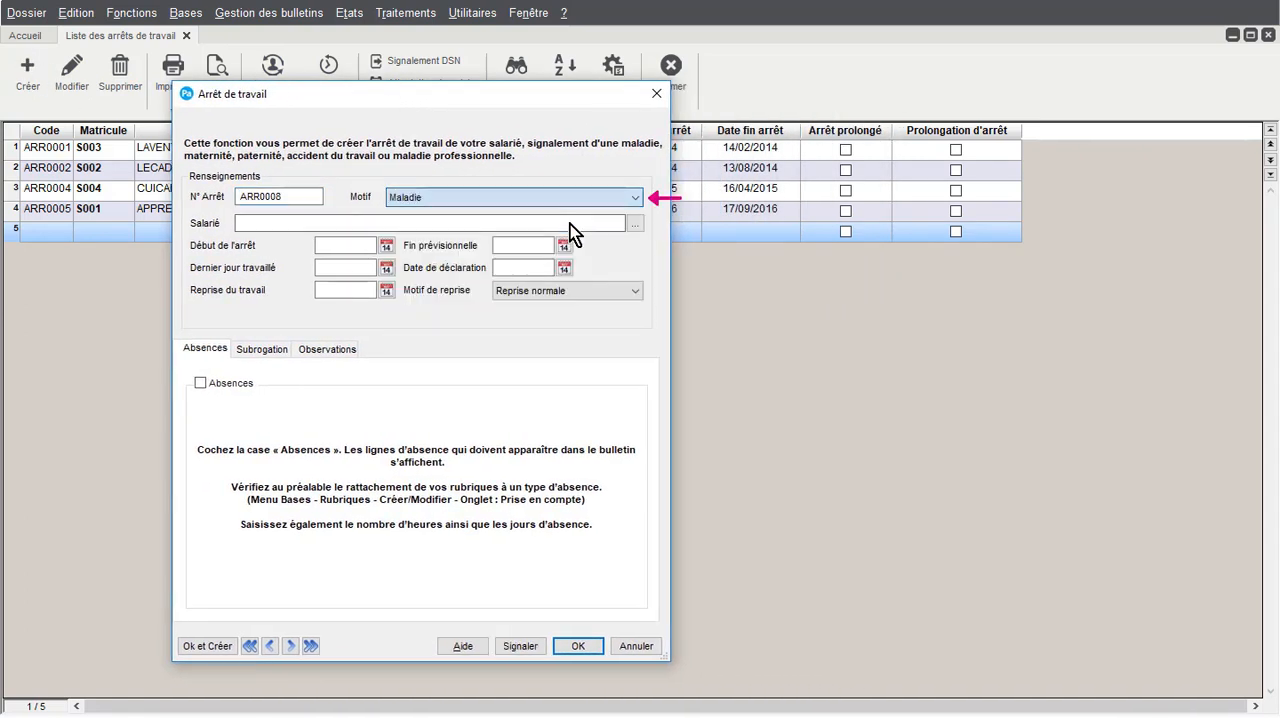
click(633, 224)
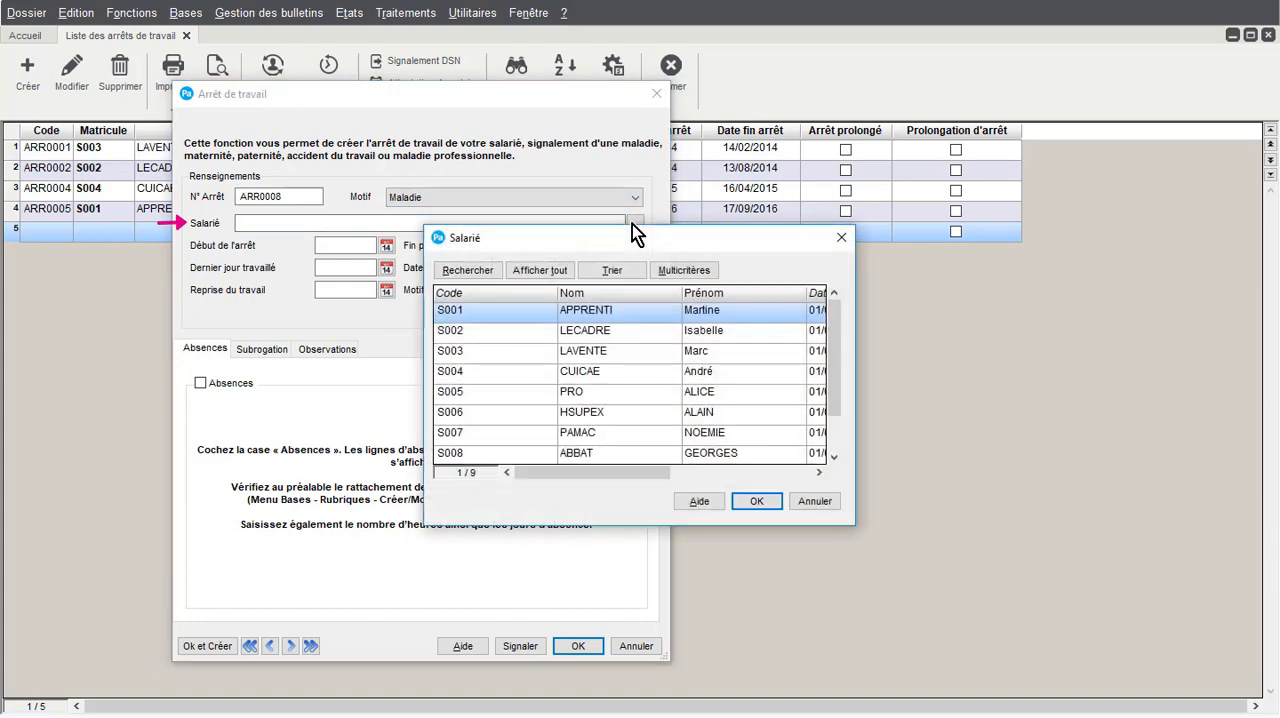
double_click(616, 359)
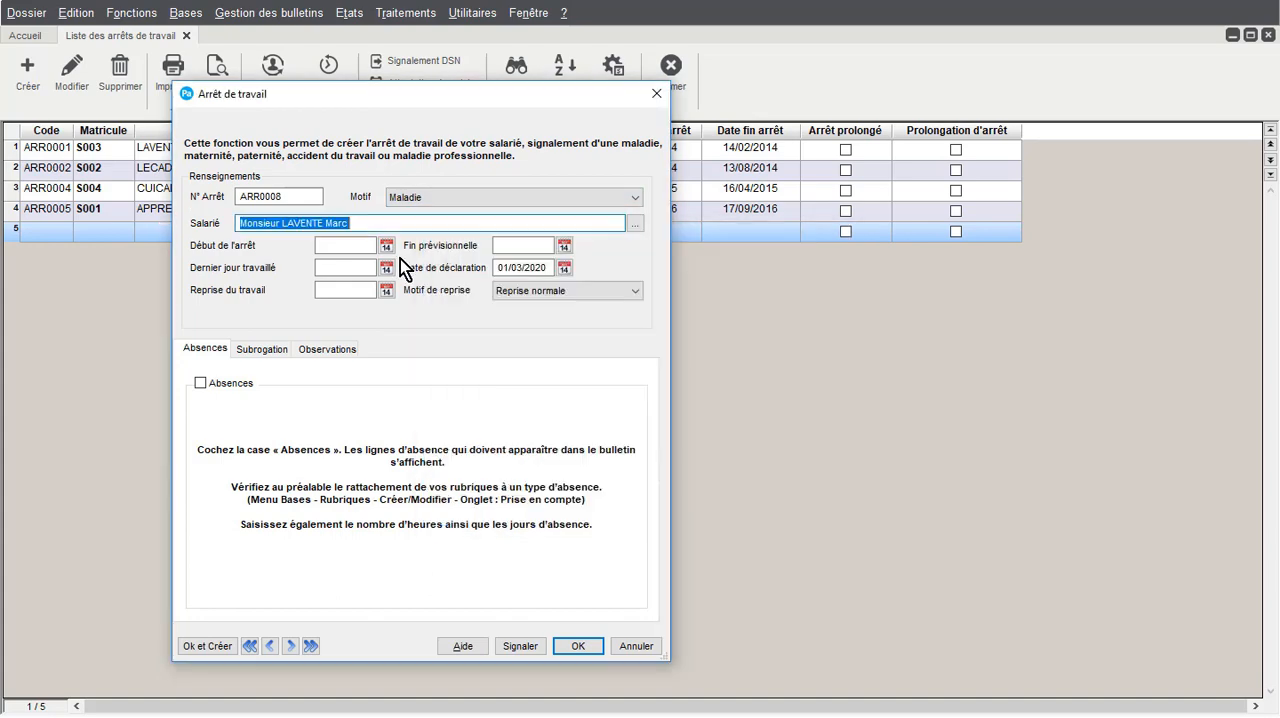
Set the stoppage's start date to 18/03/2020 and its expected end date to 31/03/2020
click(385, 245)
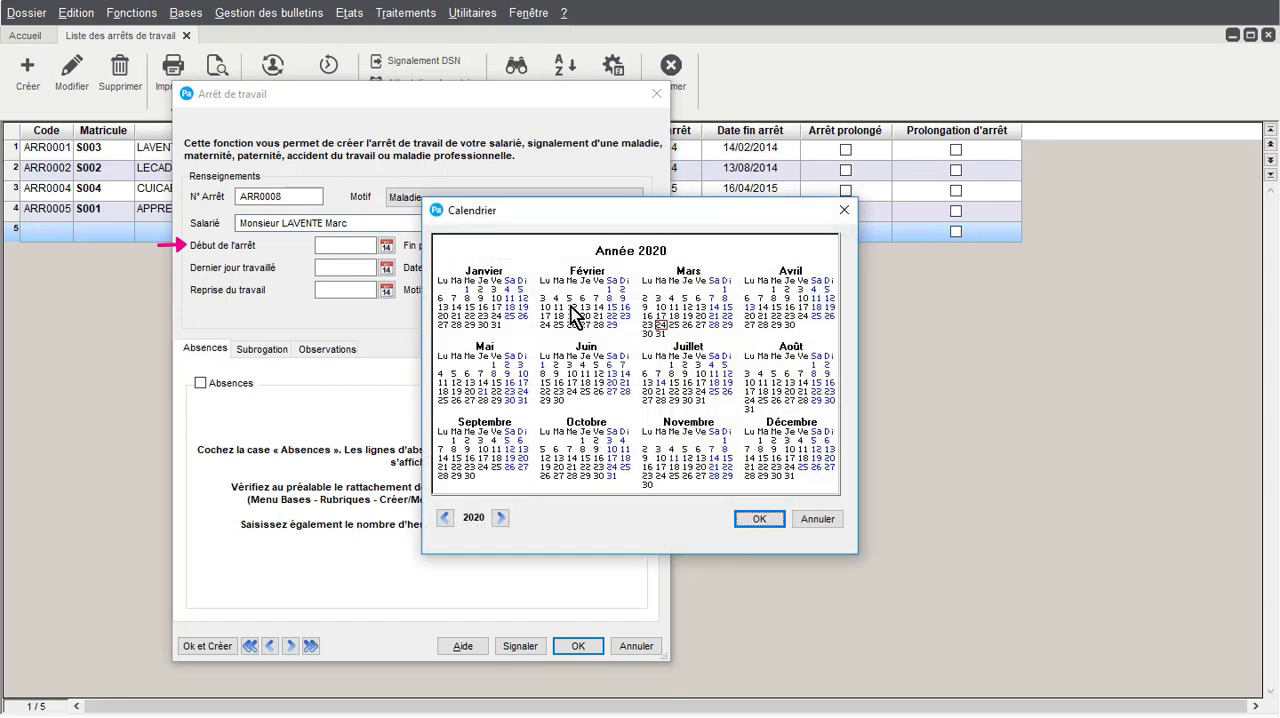
click(674, 316)
click(760, 519)
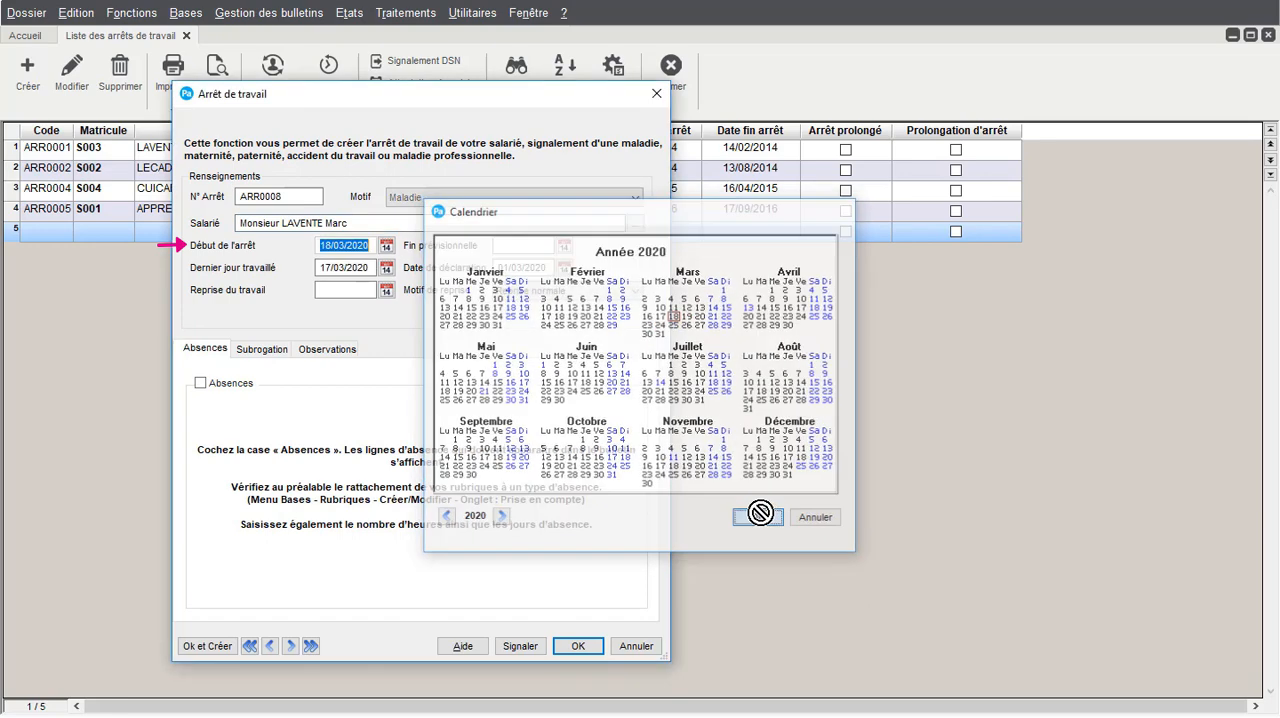
key(Tab)
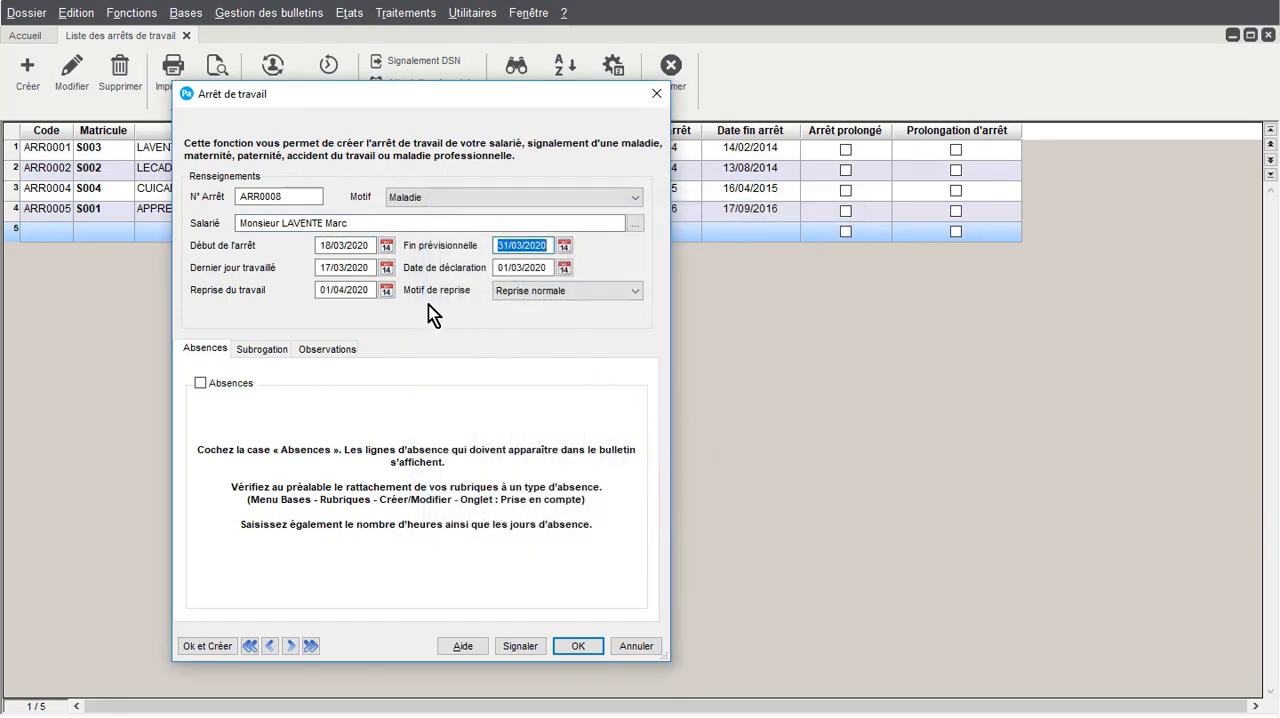
Review the stoppage's last day worked, return-to-work date and declaration date
drag(373, 267, 316, 268)
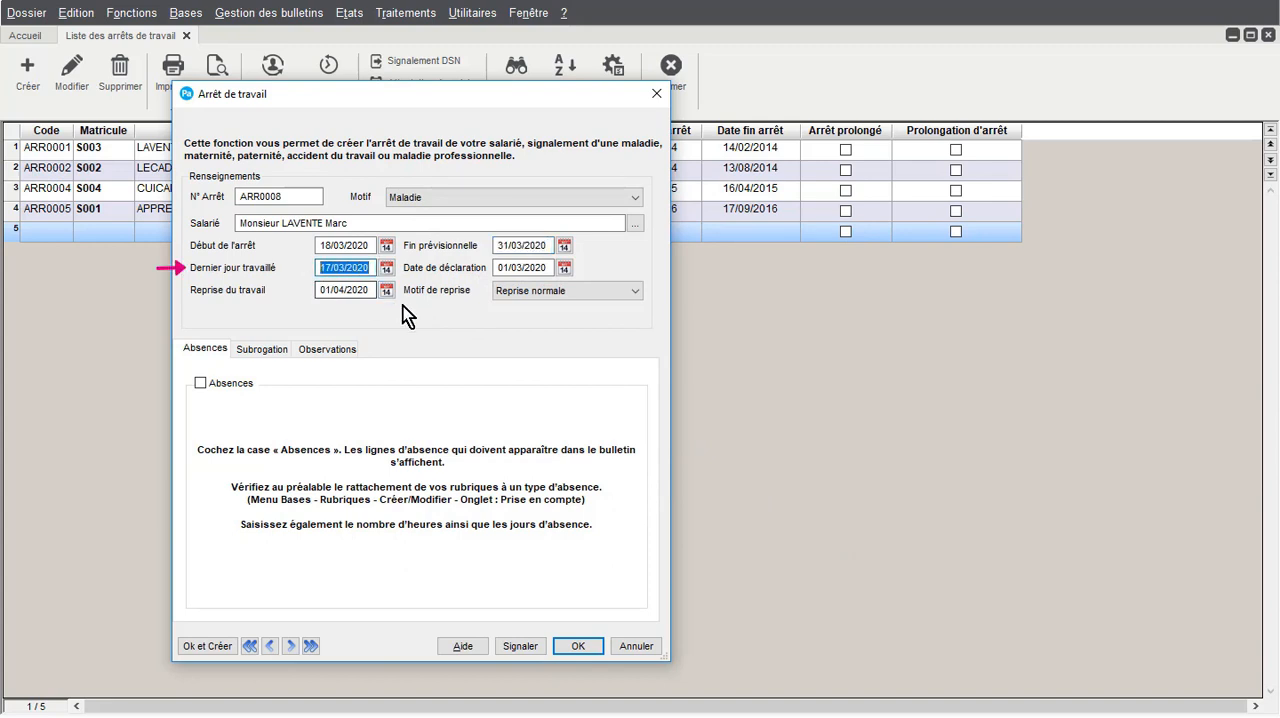
click(371, 289)
drag(371, 289, 316, 288)
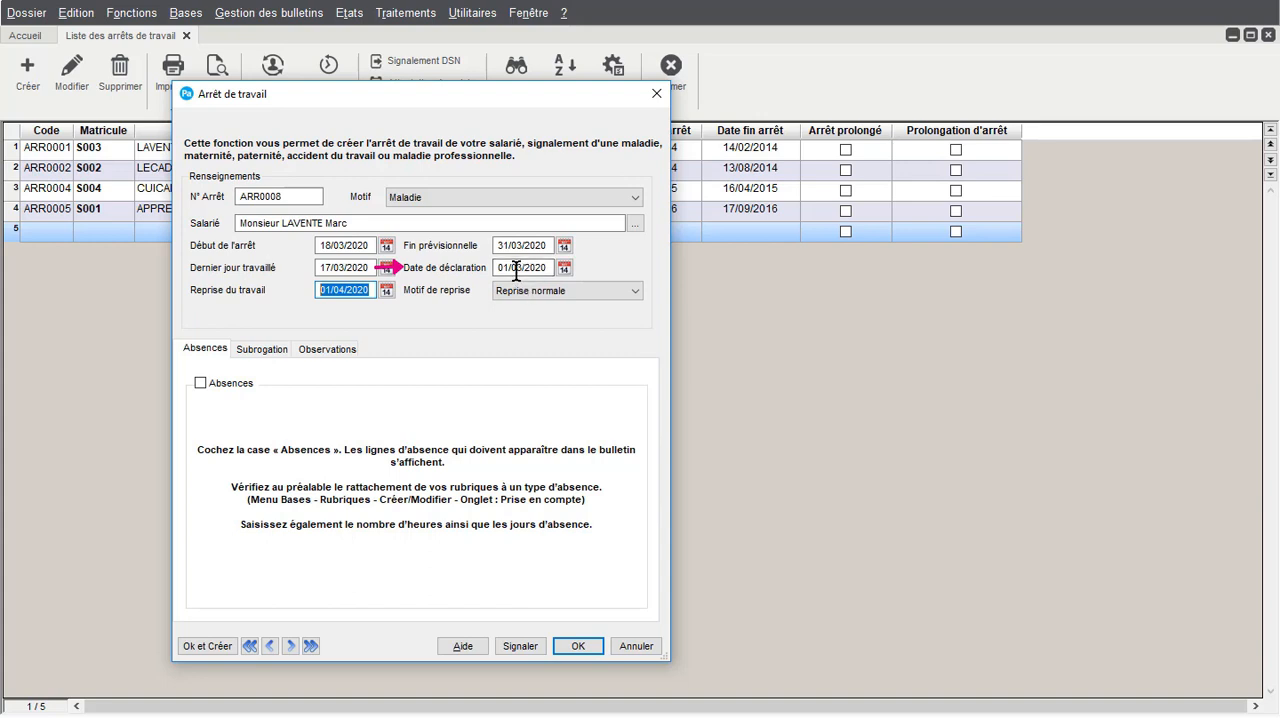
drag(513, 268, 550, 268)
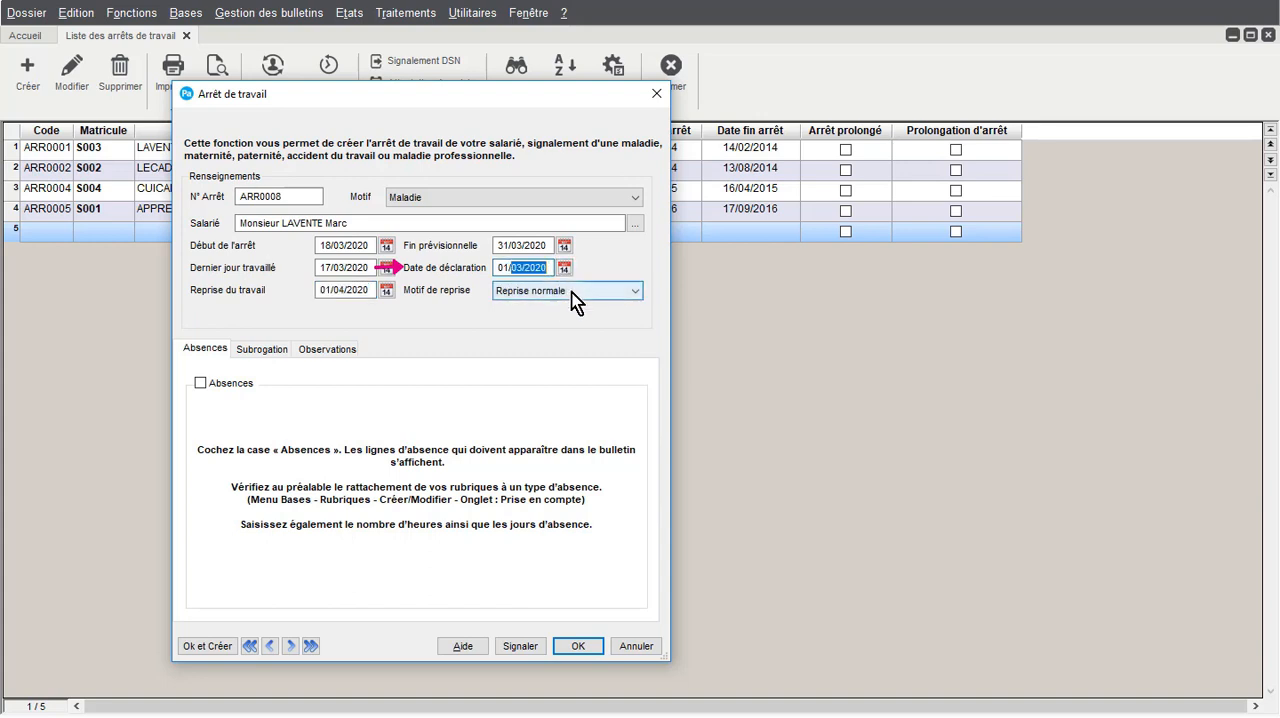
click(511, 269)
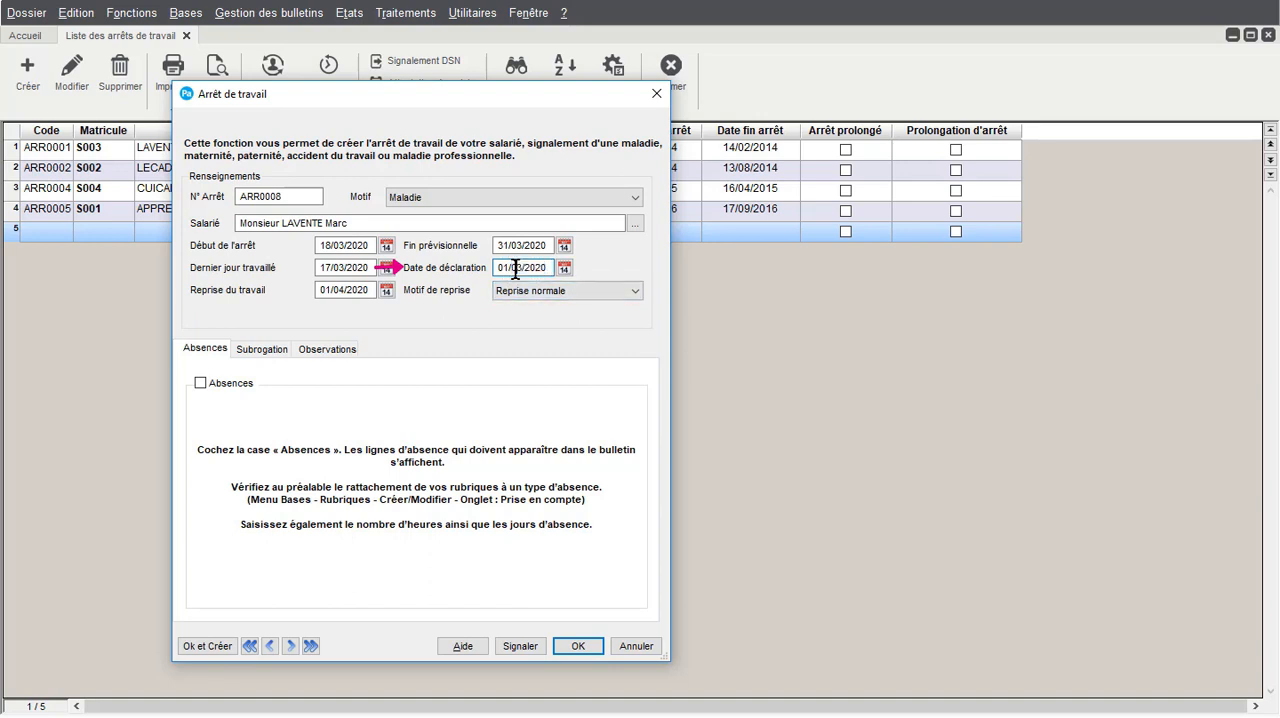
drag(511, 269, 550, 274)
text(03/2020)
Enable absences for the stoppage and set the number of hours on the illness absence line to 70
click(207, 385)
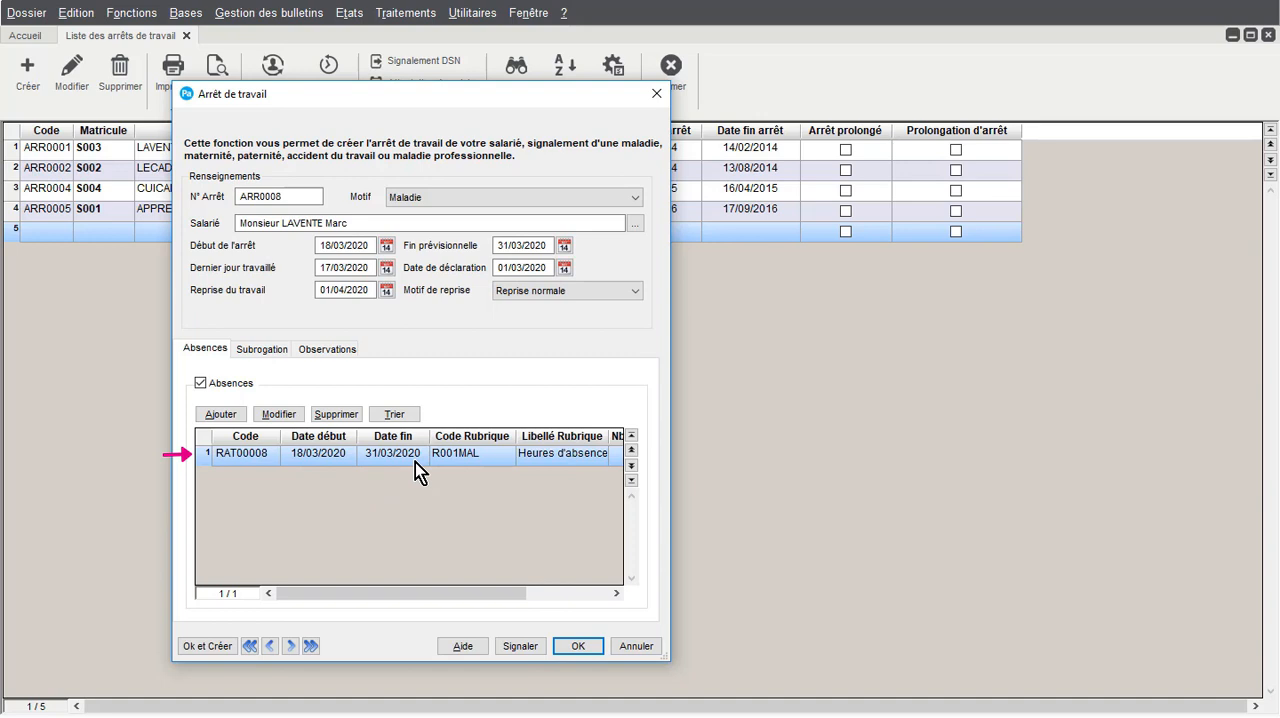
click(279, 414)
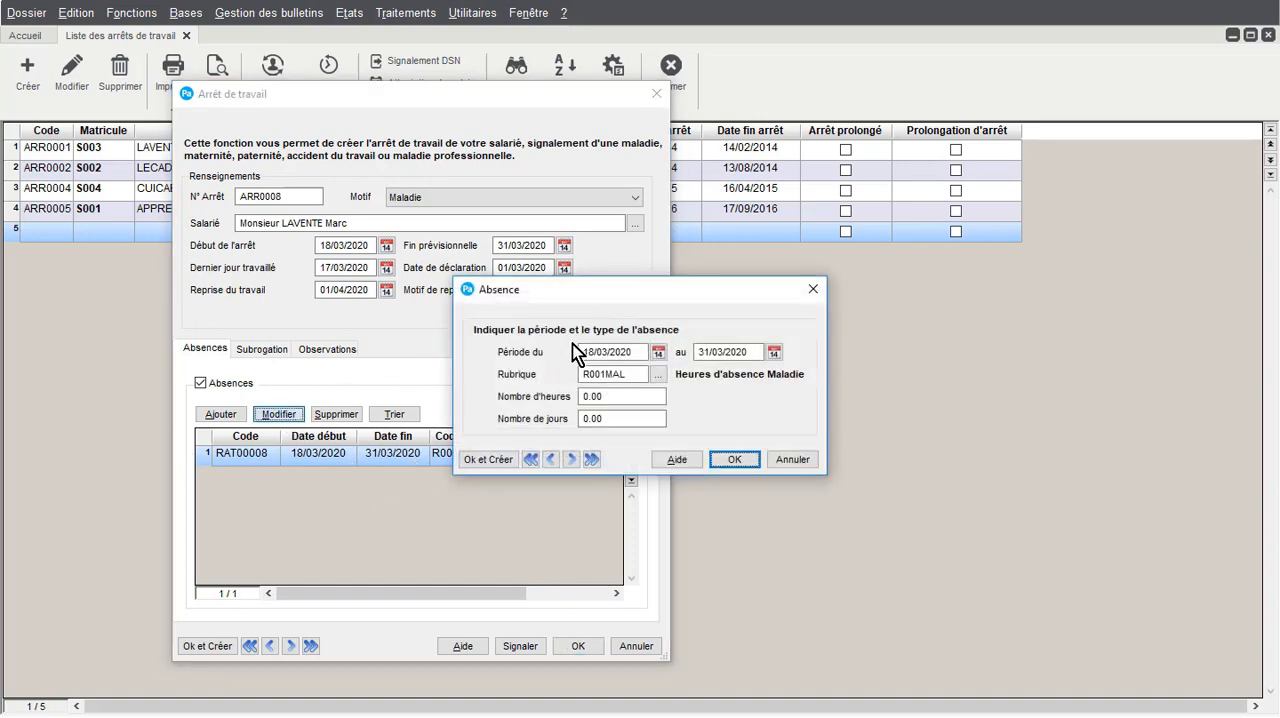
click(622, 395)
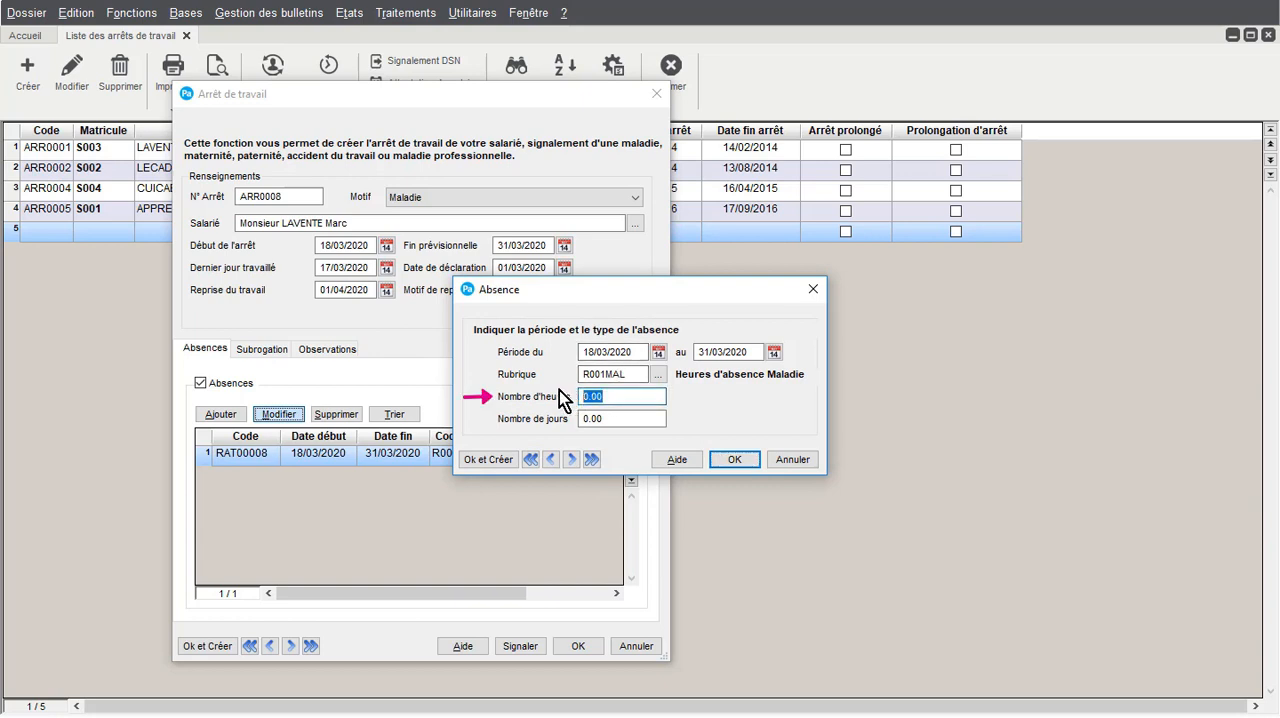
click(624, 419)
click(619, 395)
text(70)
click(658, 353)
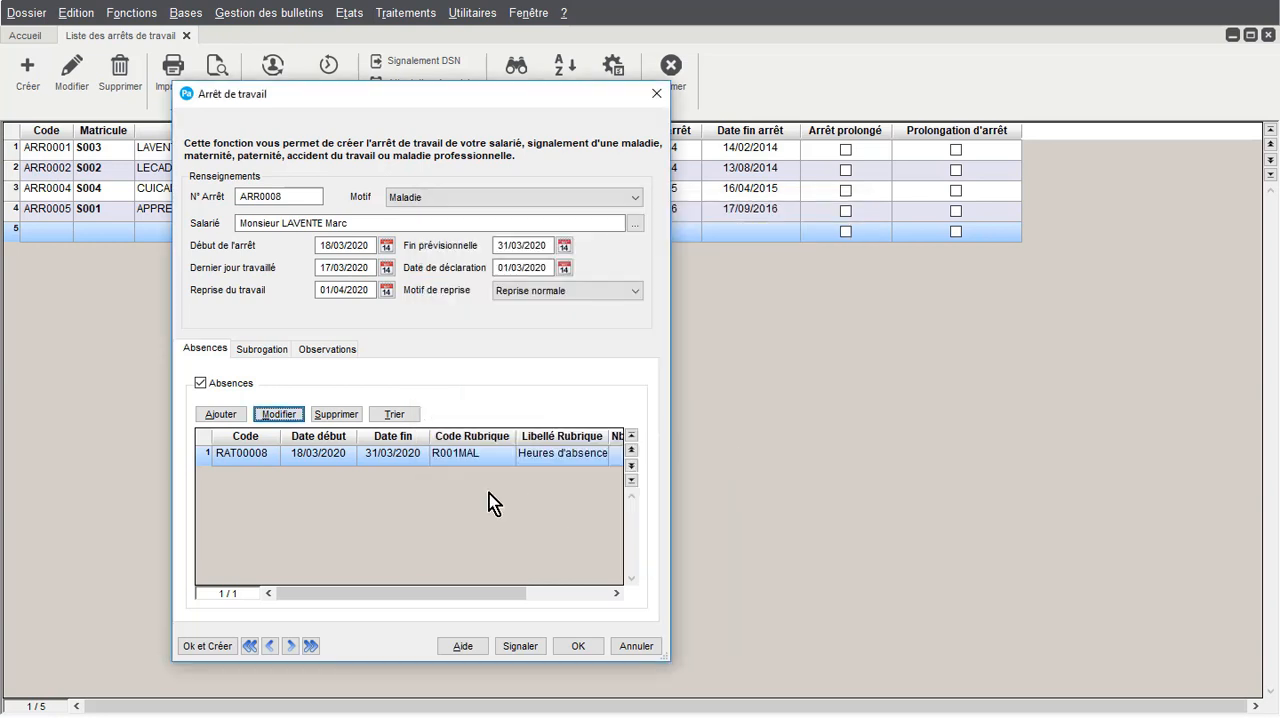
Enable subrogation for the stoppage with the period from 18/03/2020 to 18/06/2020
click(271, 354)
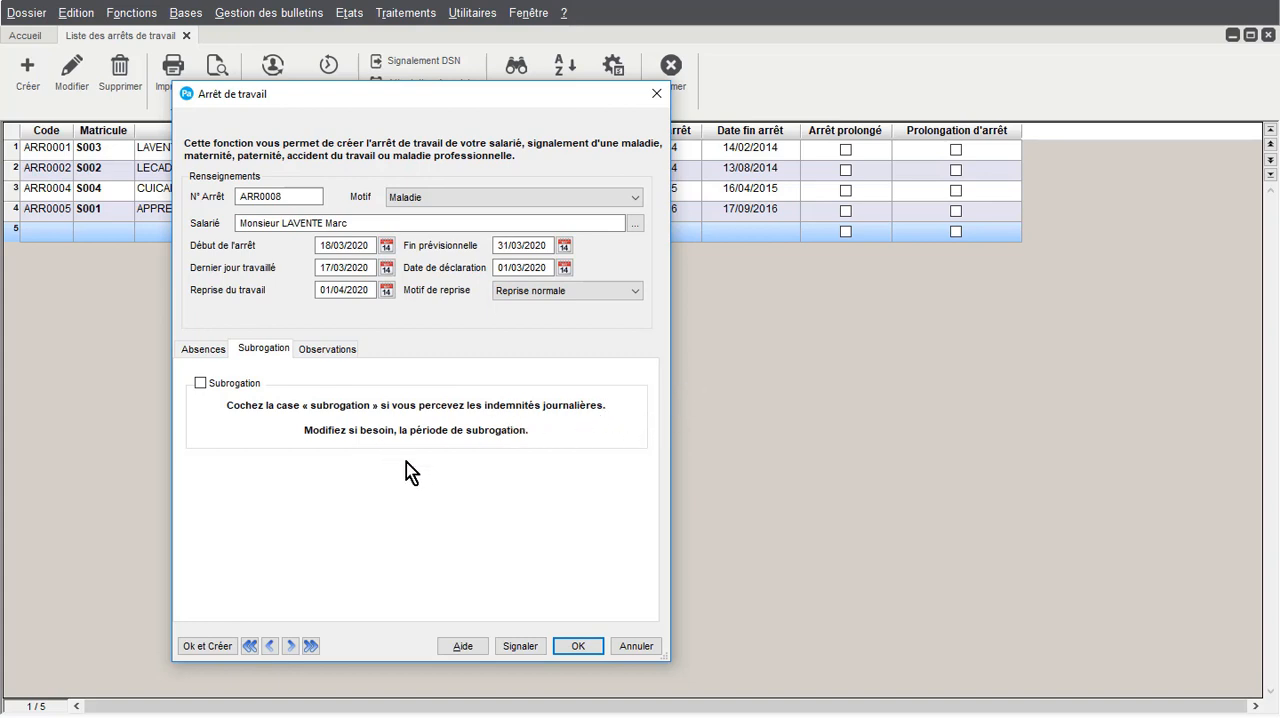
click(200, 384)
key(Tab)
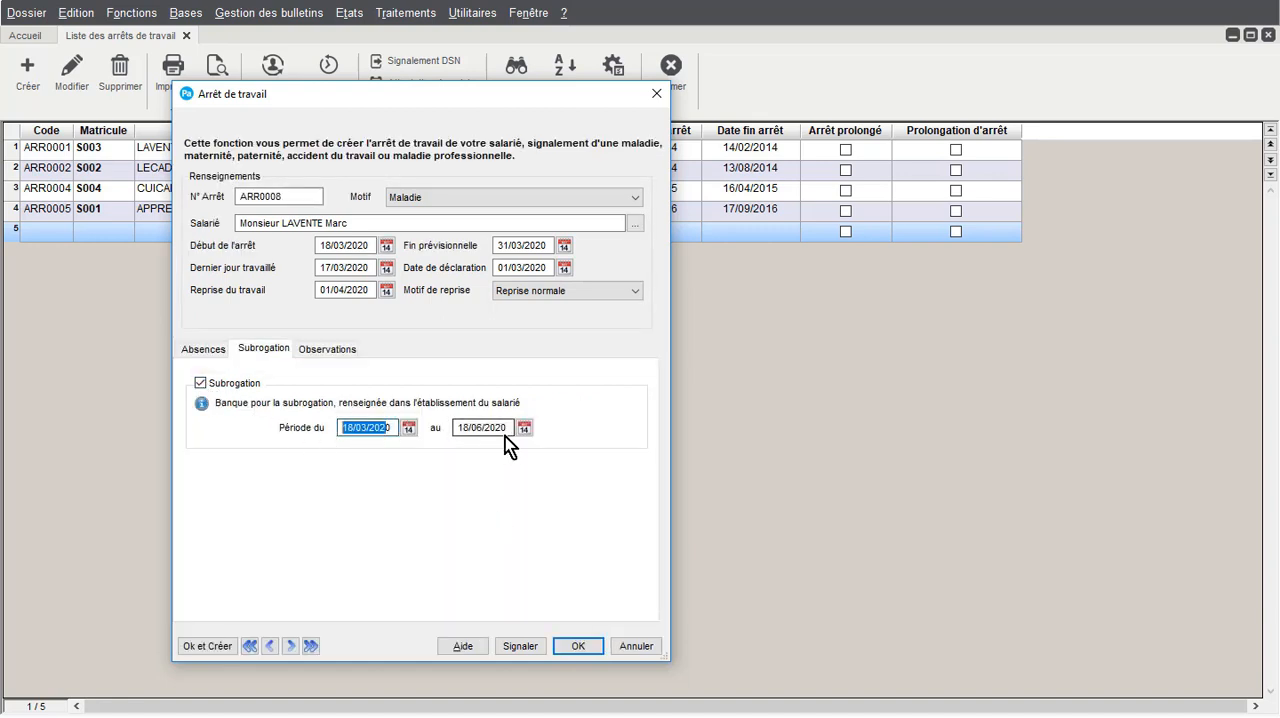
drag(510, 430, 427, 429)
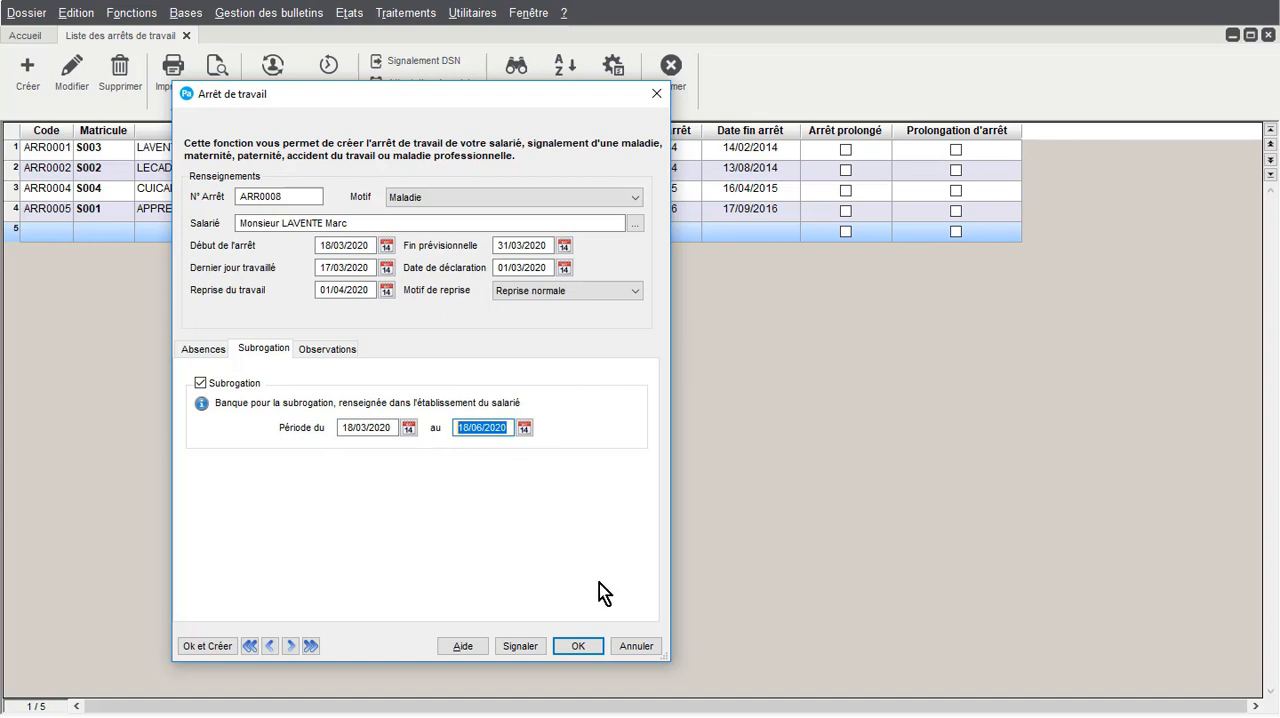
Save the work stoppage, report it in DSN and acknowledge the declaration generation notice
click(578, 648)
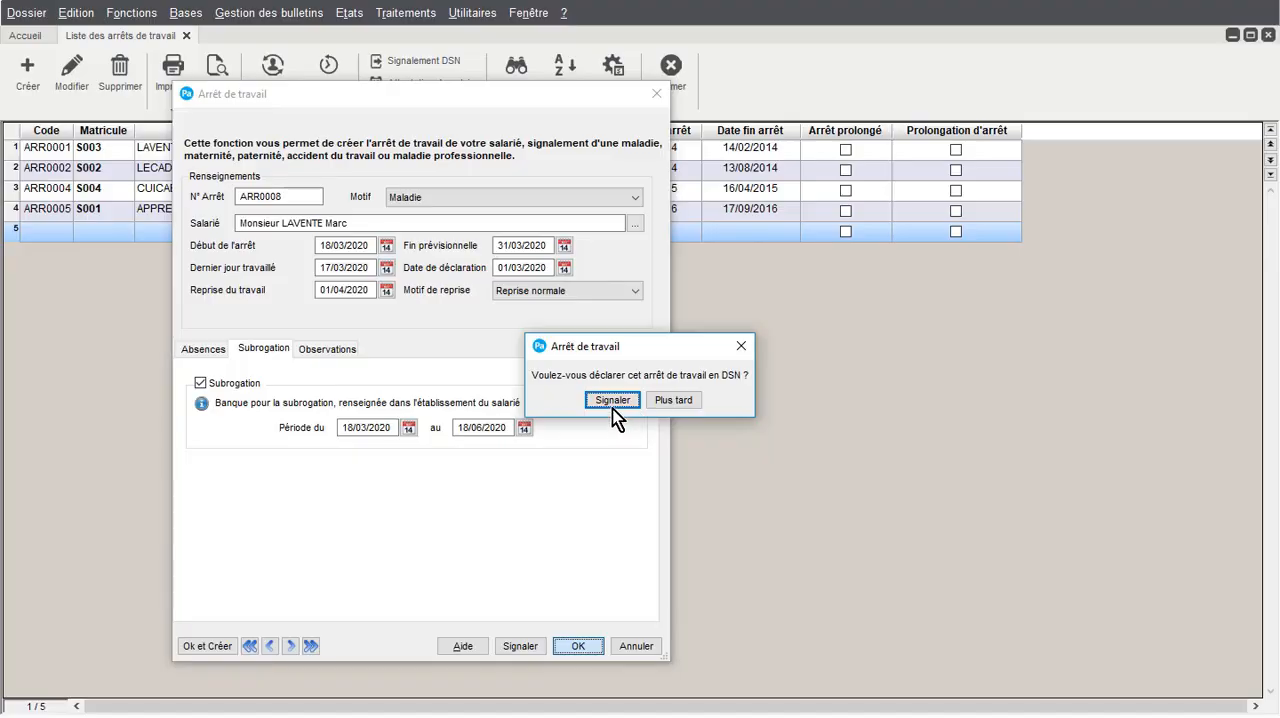
click(612, 400)
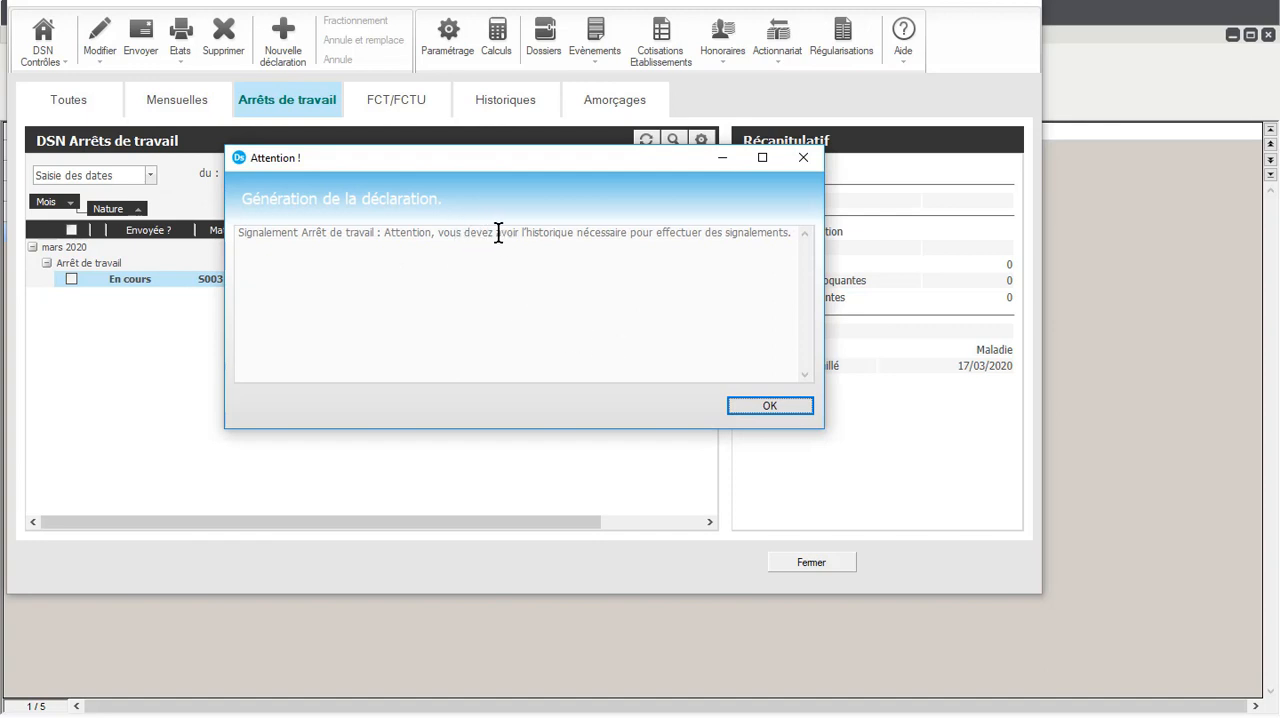
click(767, 405)
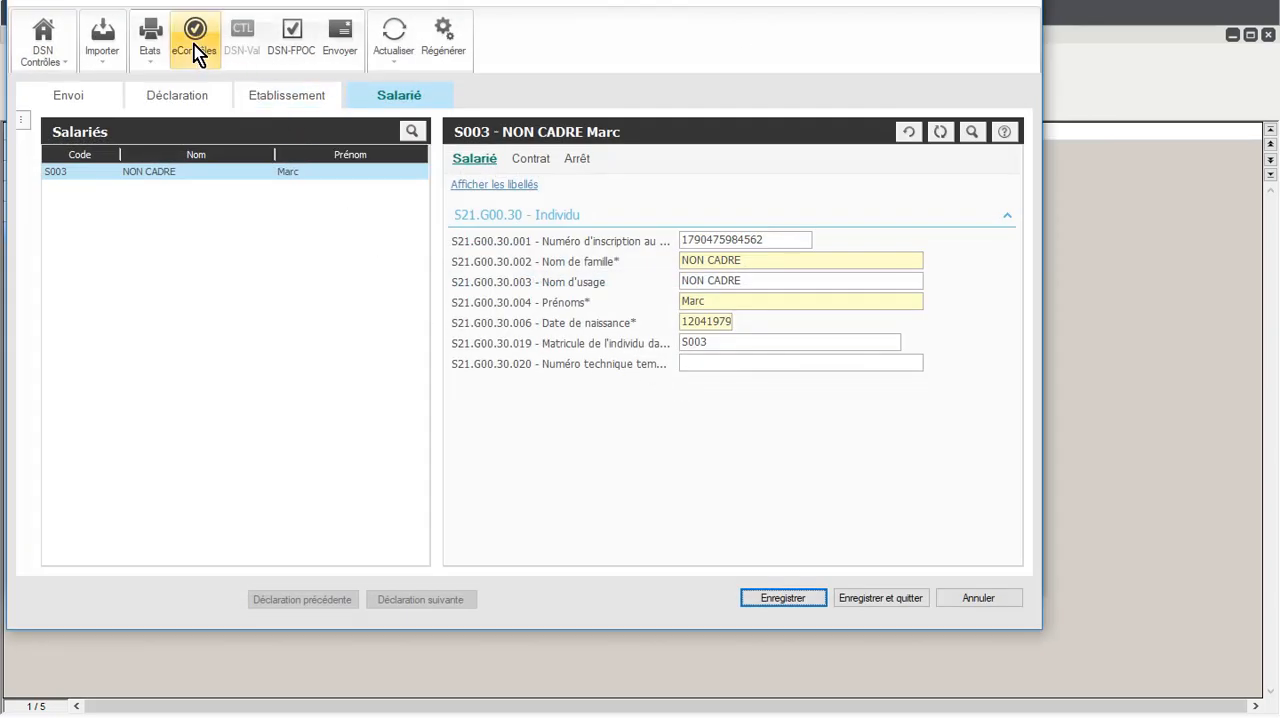
Review the contract and stoppage details of the employee's DSN declaration, then save it and exit
click(535, 163)
click(583, 162)
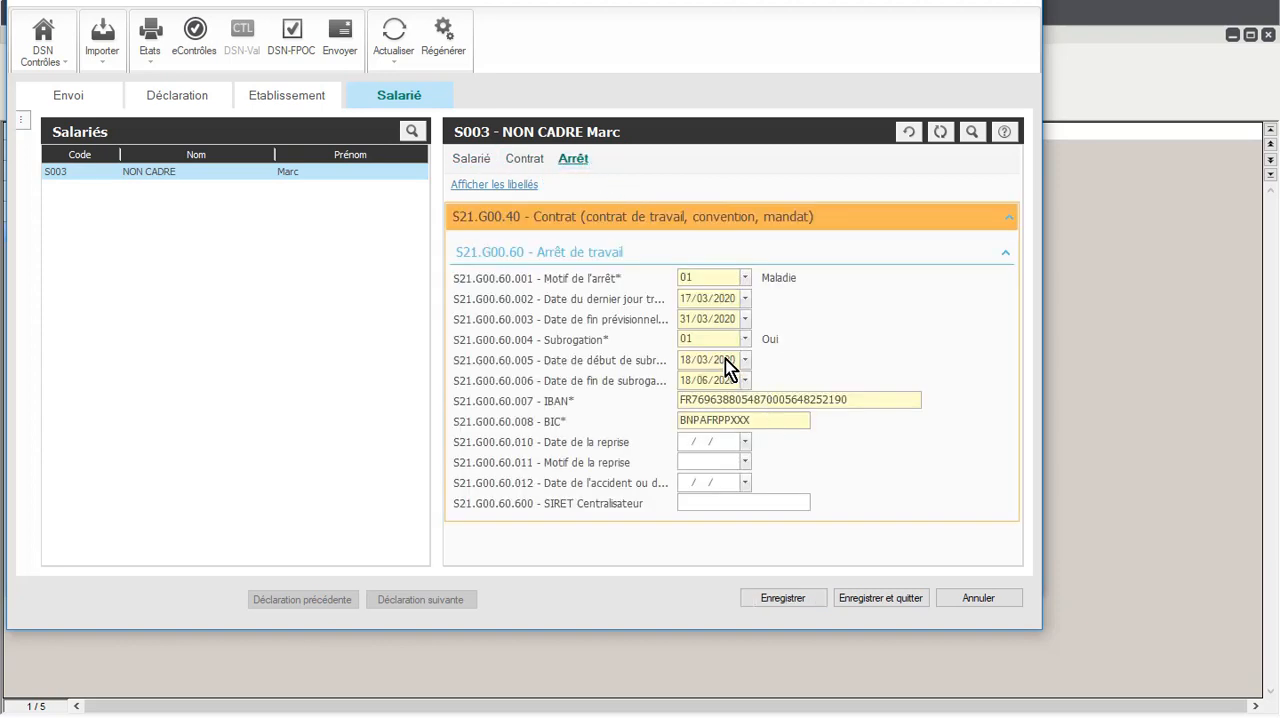
click(871, 597)
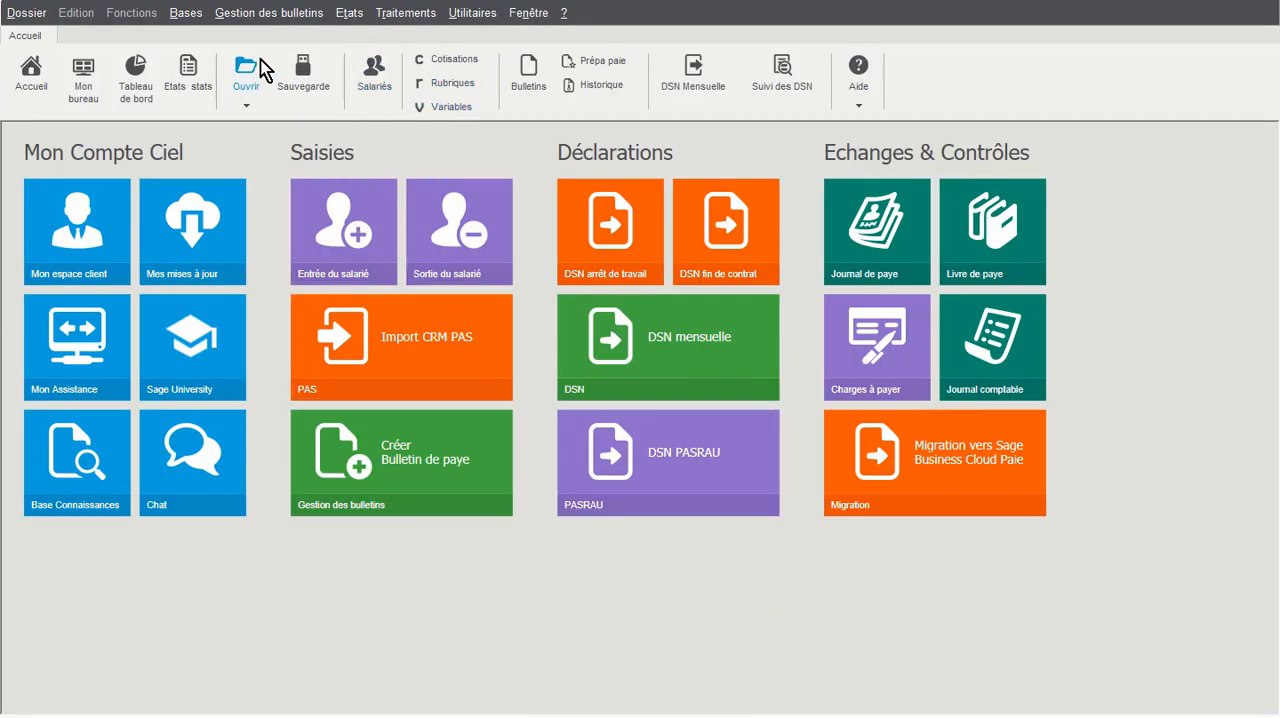
Open the payslip list and show the main establishment's payslips for Février
click(262, 20)
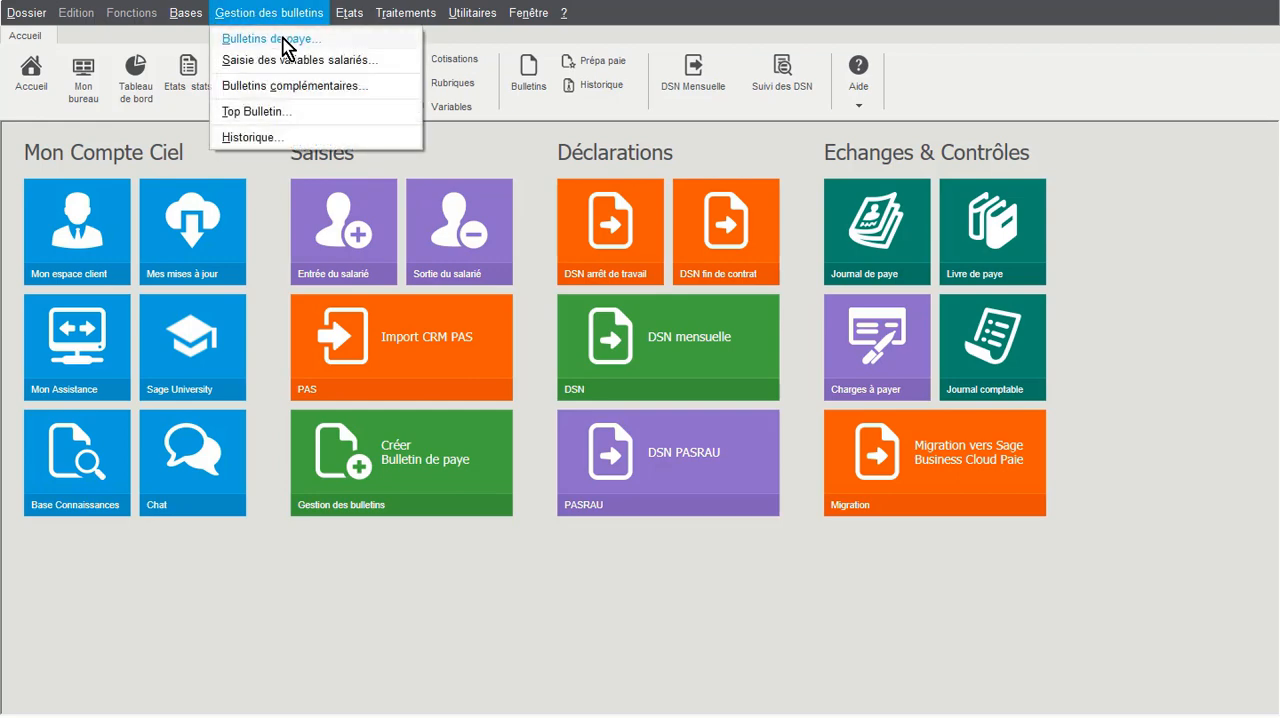
click(285, 38)
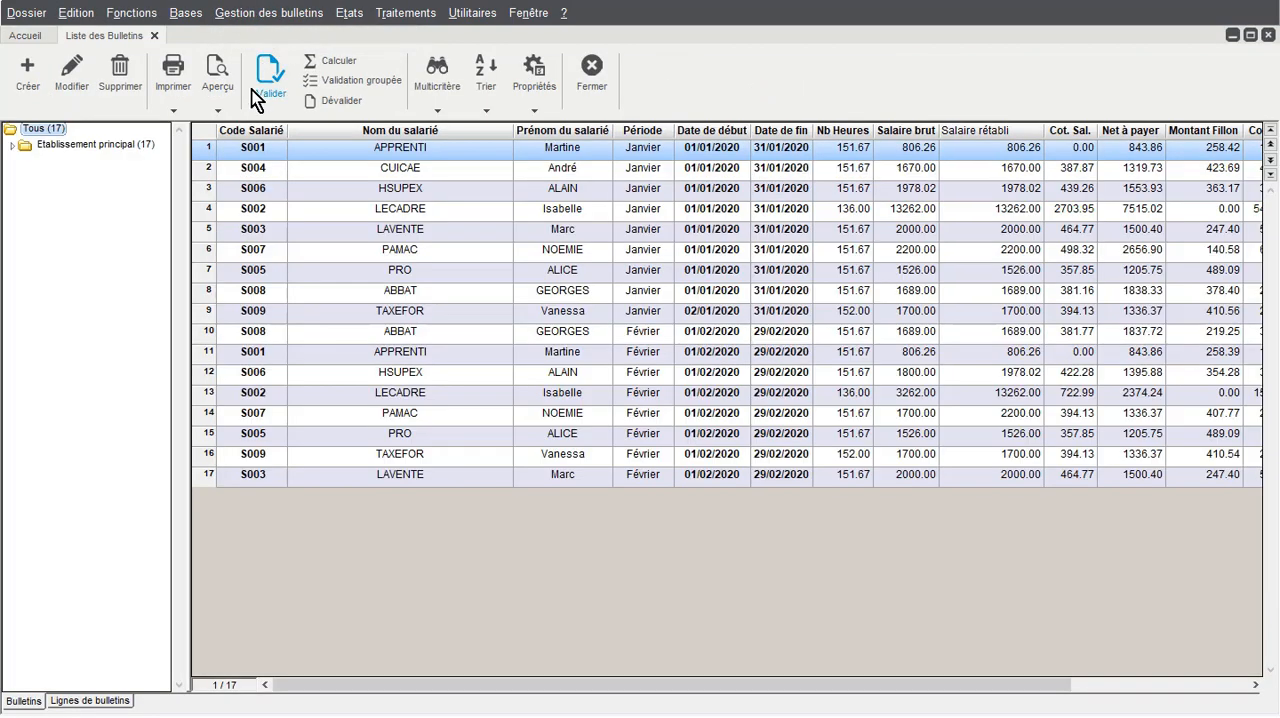
double_click(22, 146)
click(83, 178)
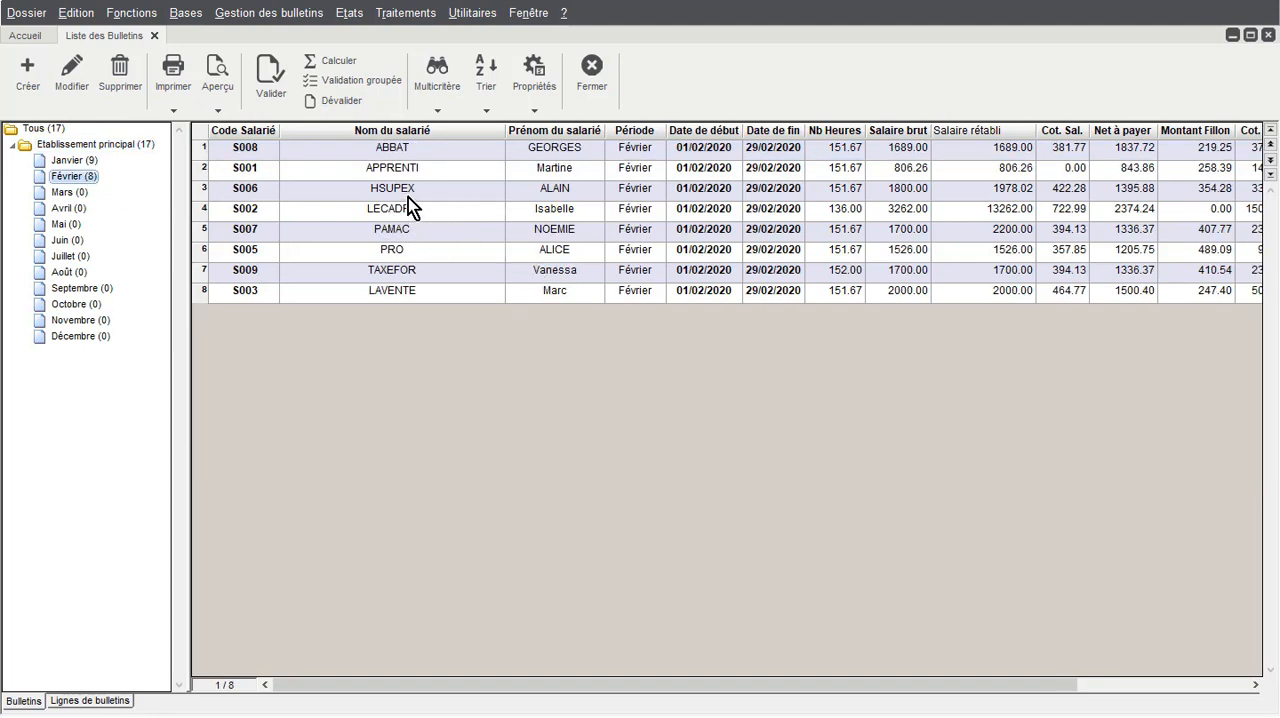
Preview the February payslip of employee S003 on Papier Blanc and examine its salary and contribution lines
click(531, 293)
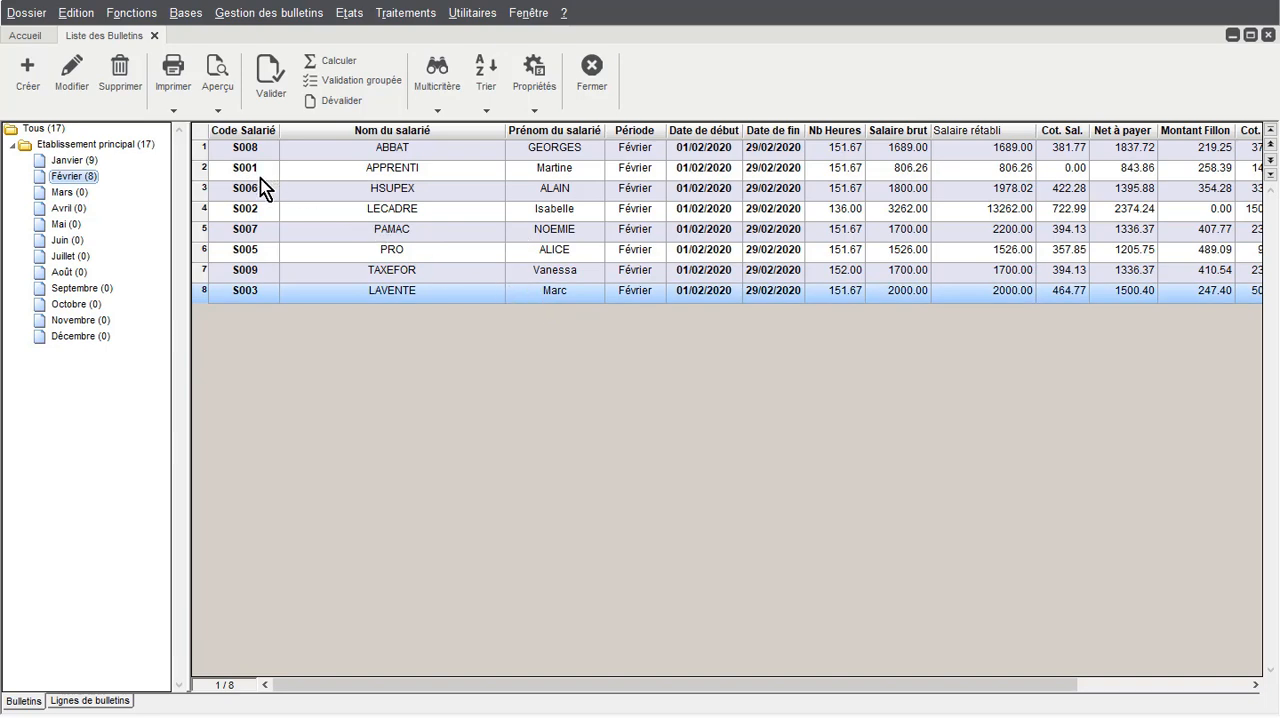
click(227, 129)
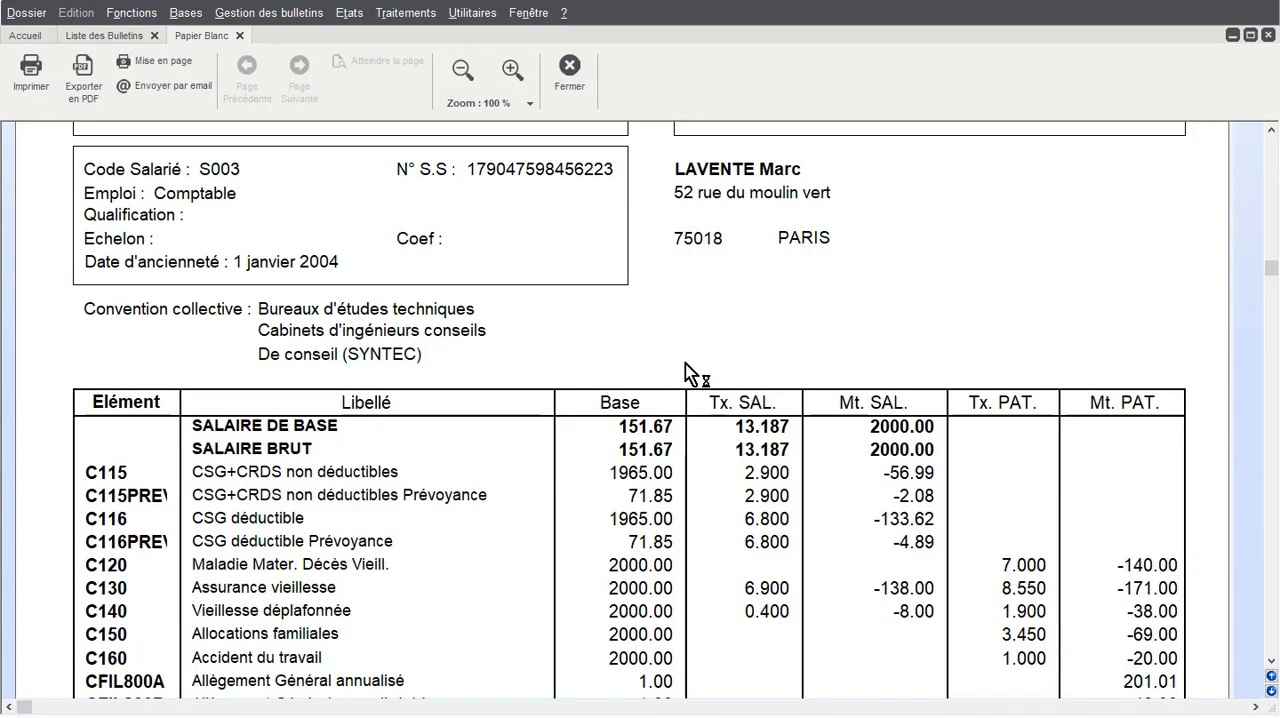
scroll(681, 340, down, 5)
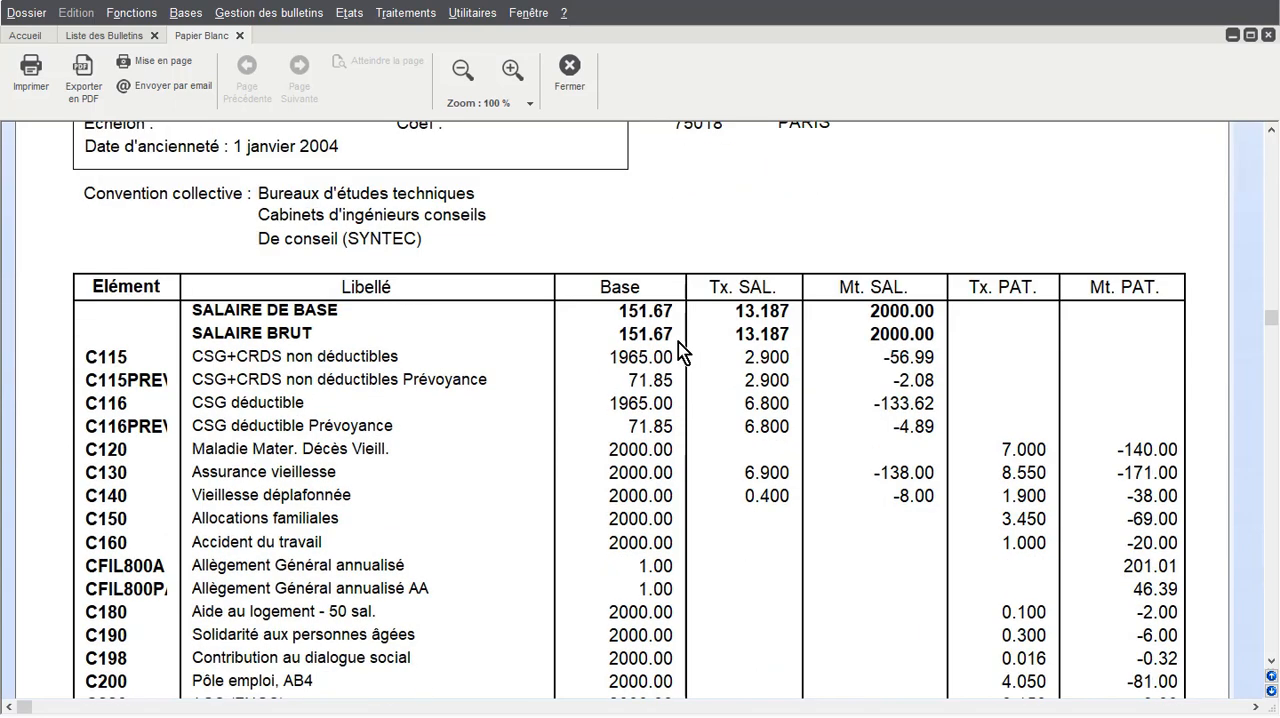
scroll(667, 337, down, 7)
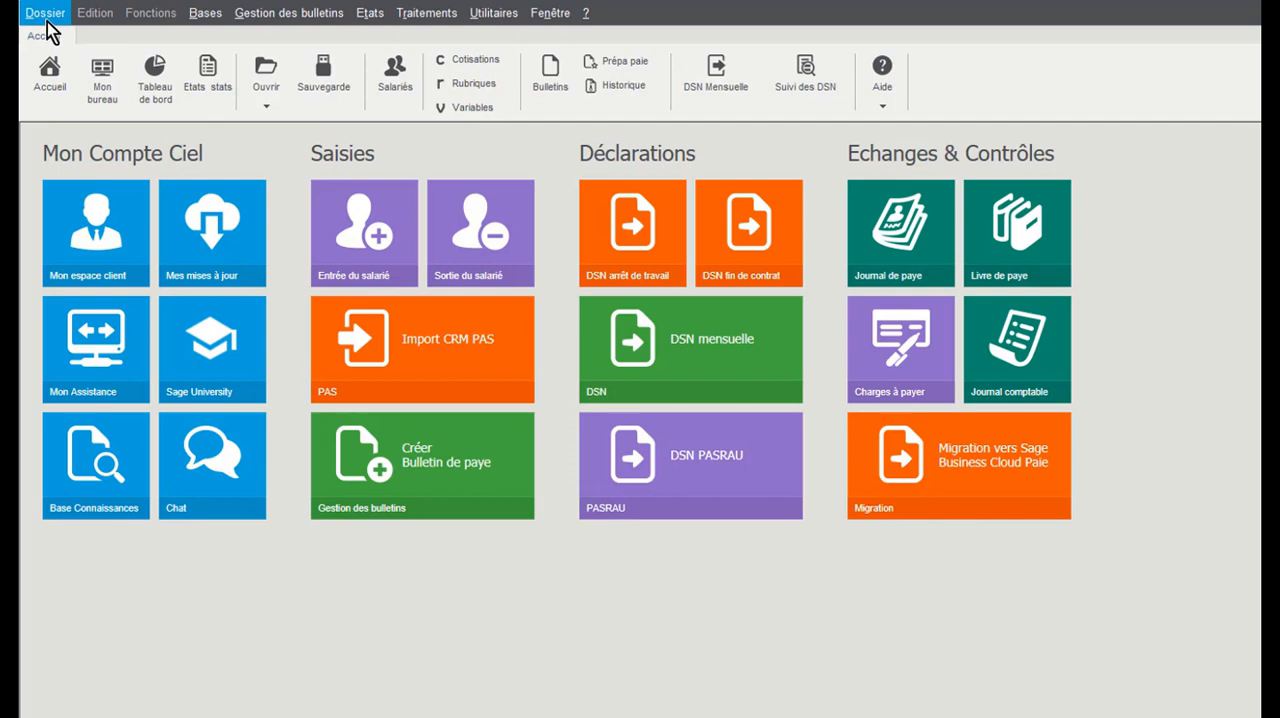
Review the automatic payslip calculation option and the I.J.S.S. settings in the company parameters, and confirm the dialog
click(45, 14)
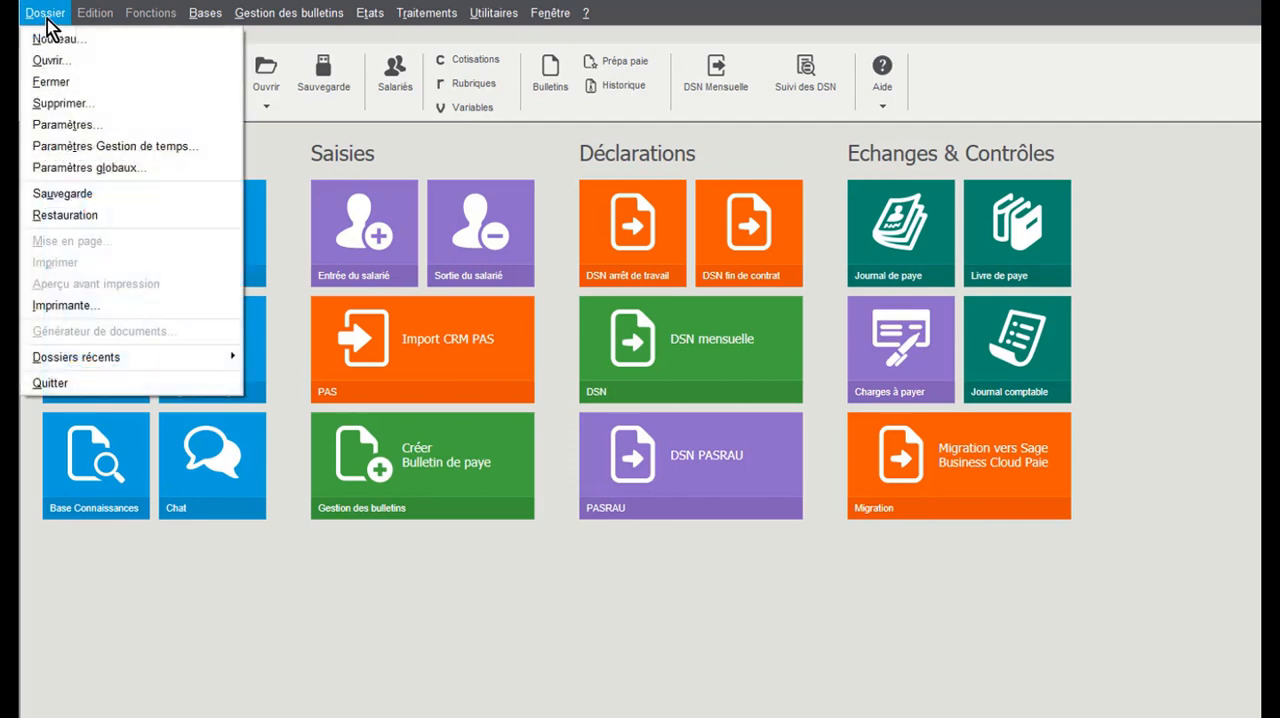
click(66, 125)
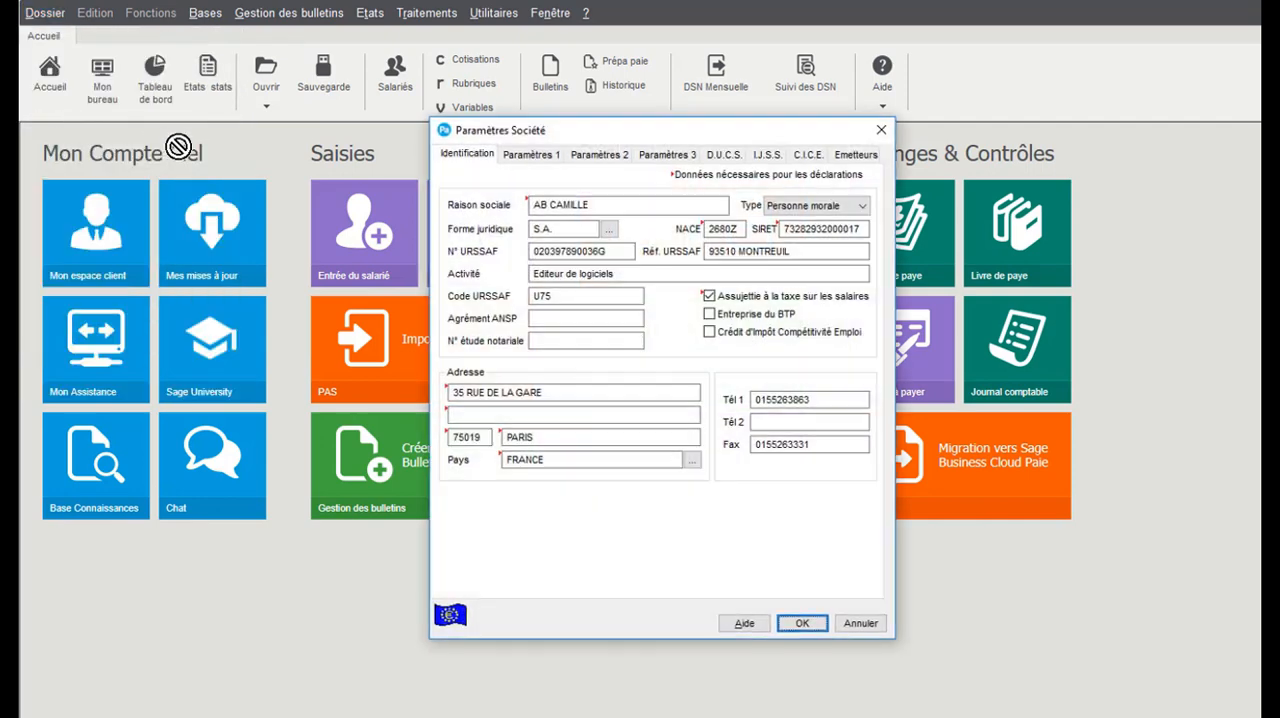
click(542, 155)
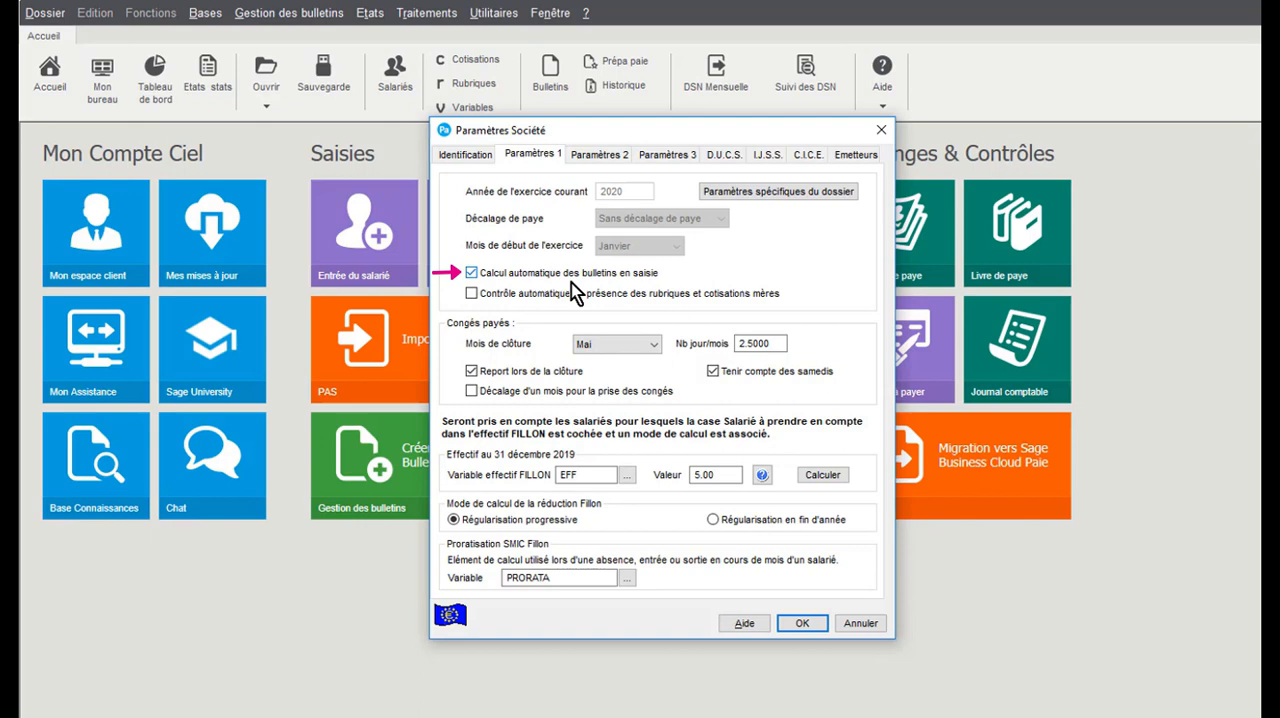
click(768, 155)
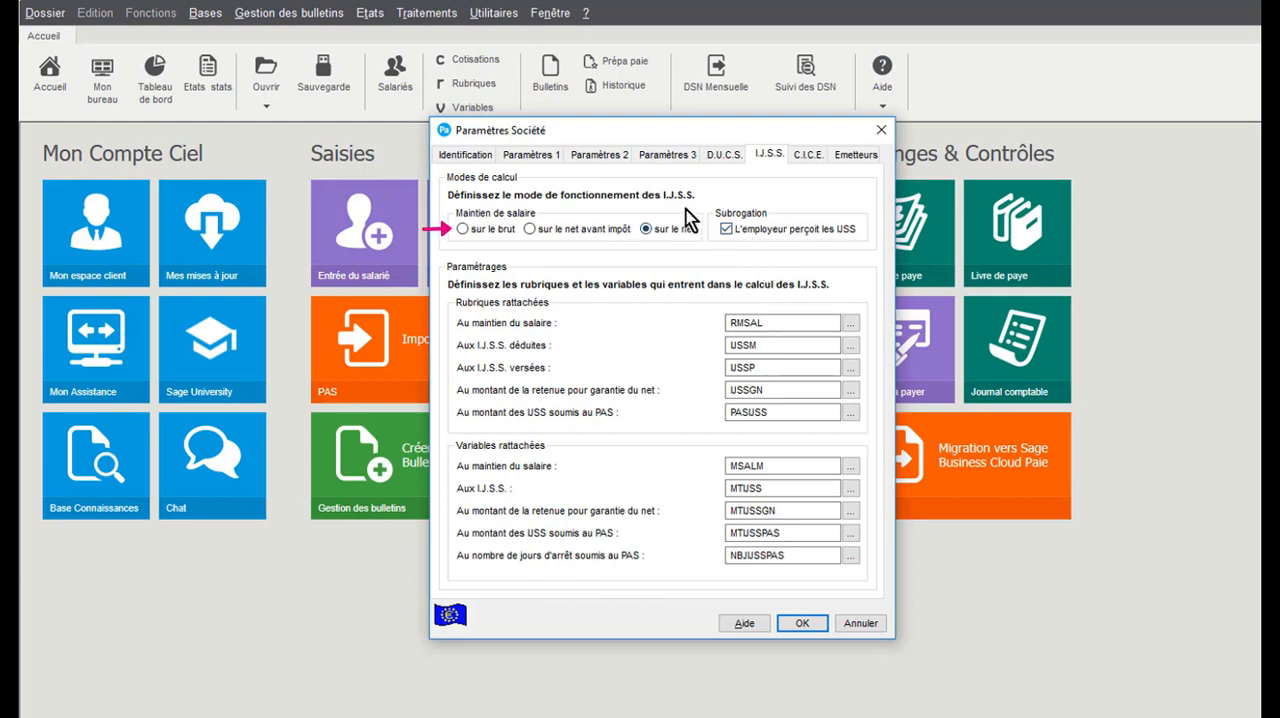
click(798, 624)
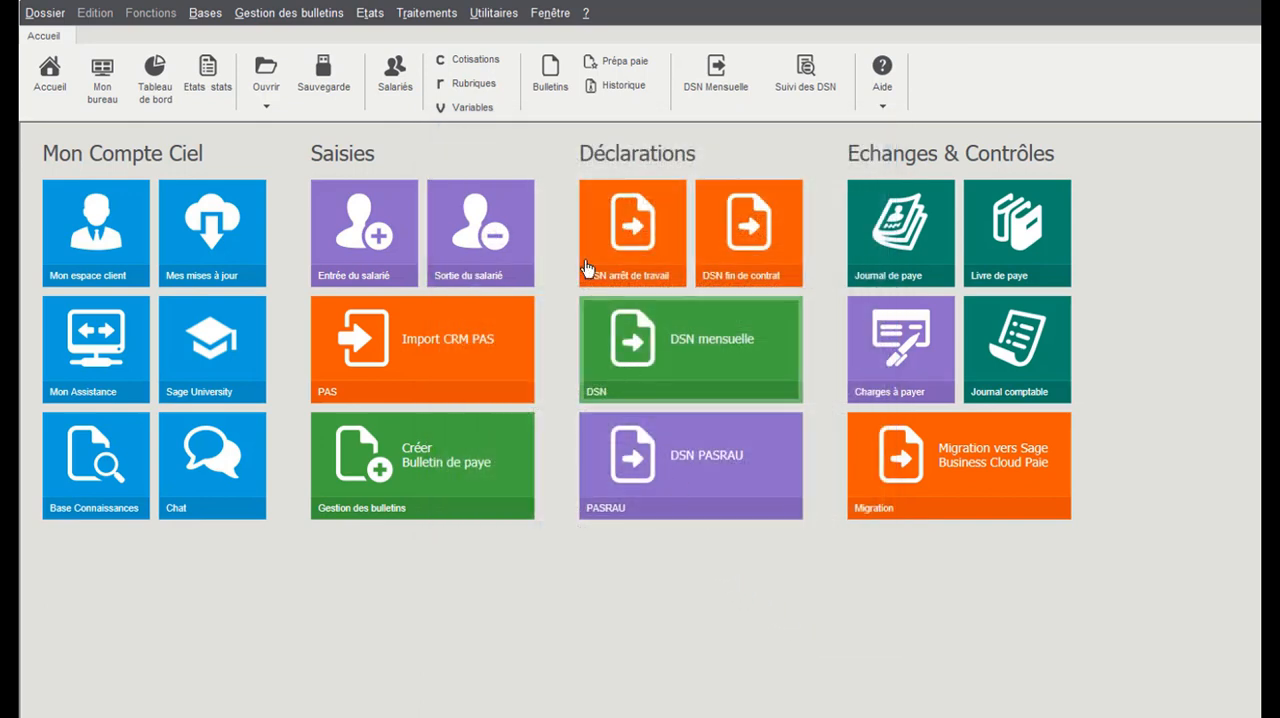
Create the March payslip (01/03/2020 to 31/03/2020) for employee S003 from the previous payslip, continuing without a CRM PAS import
click(551, 72)
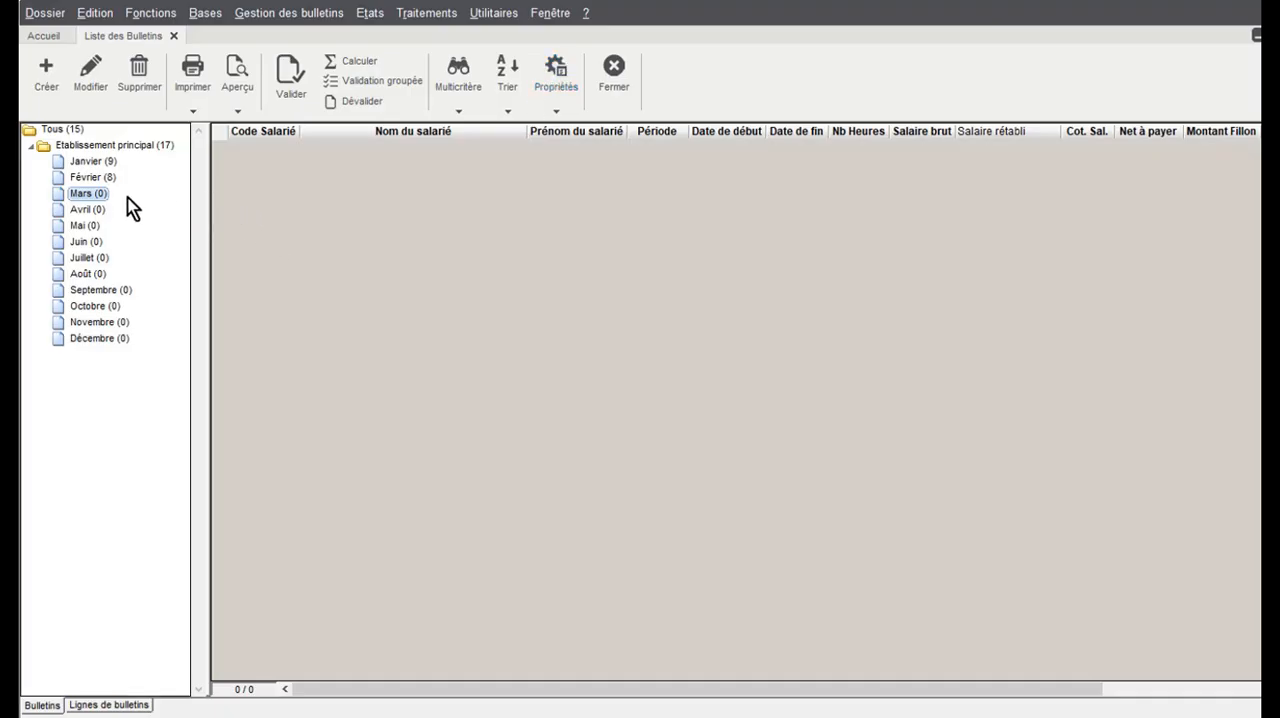
click(46, 76)
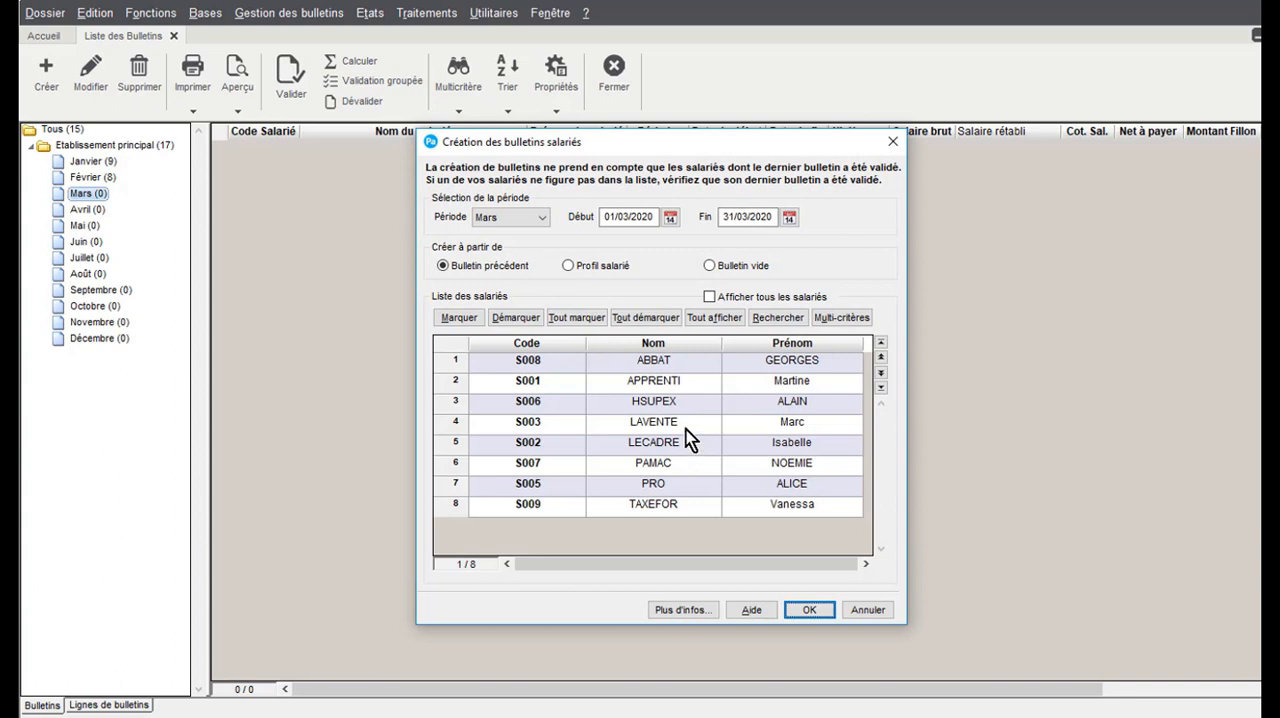
click(686, 426)
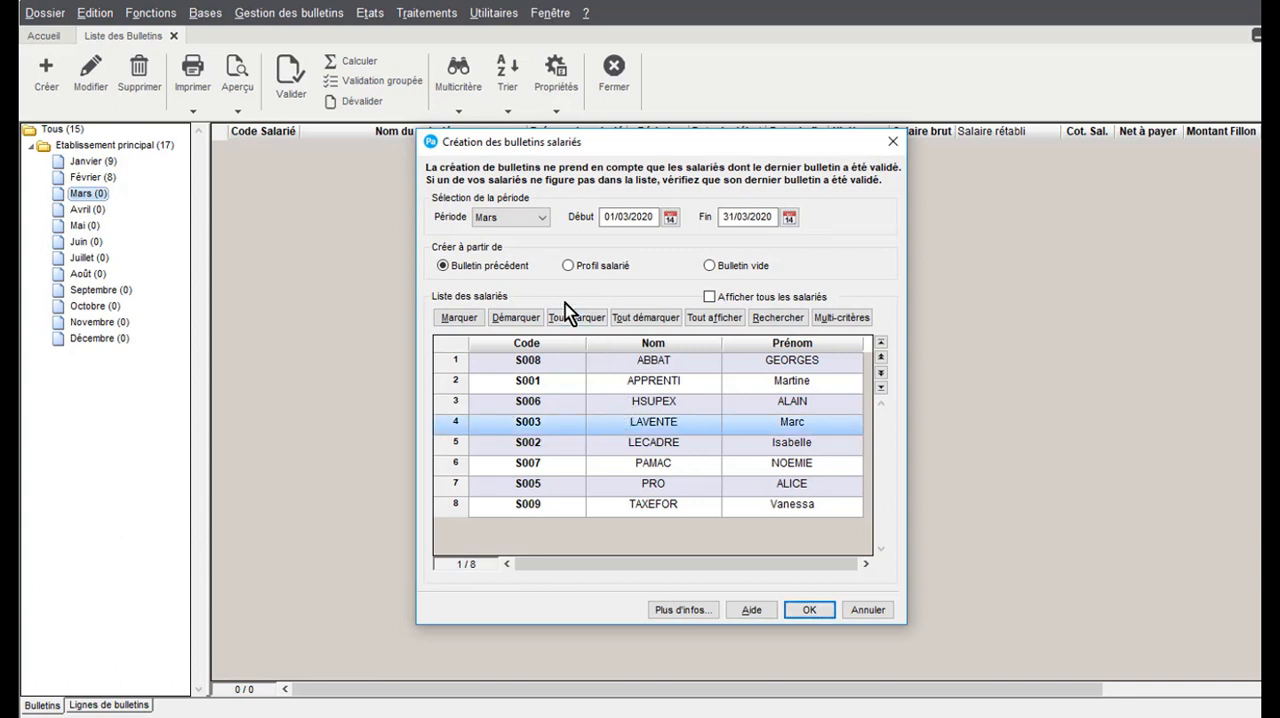
click(823, 612)
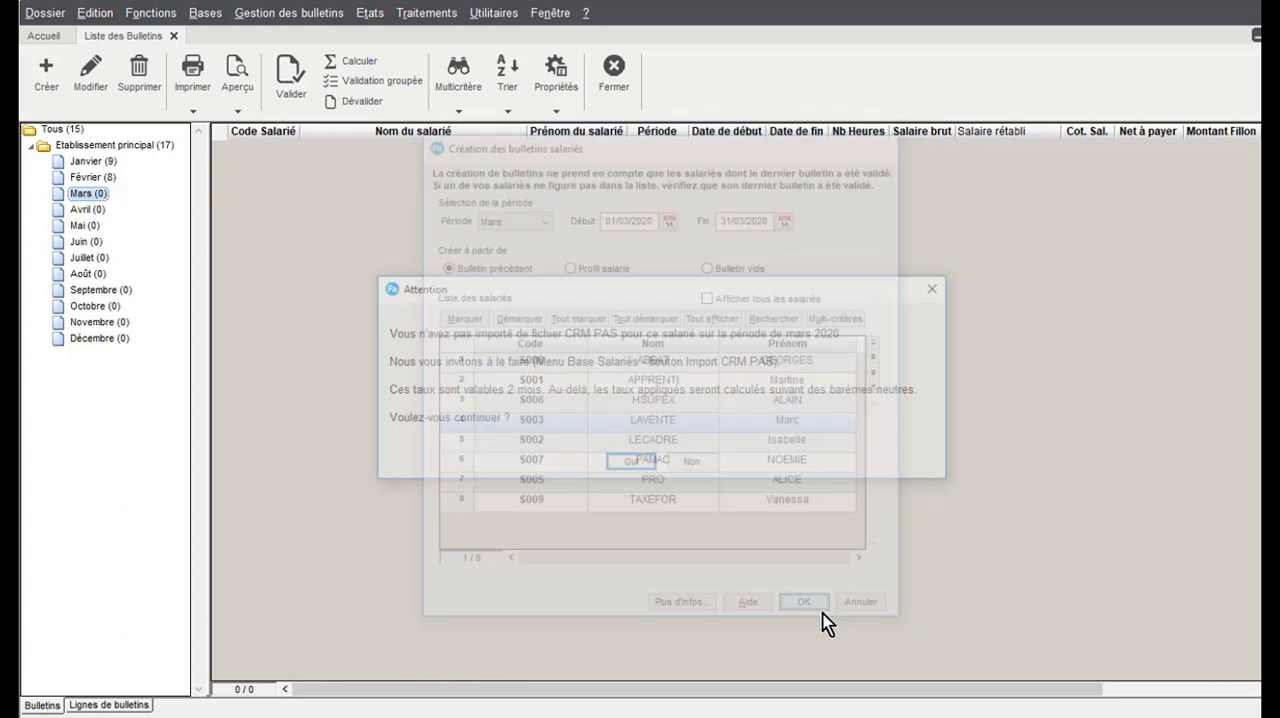
key(Return)
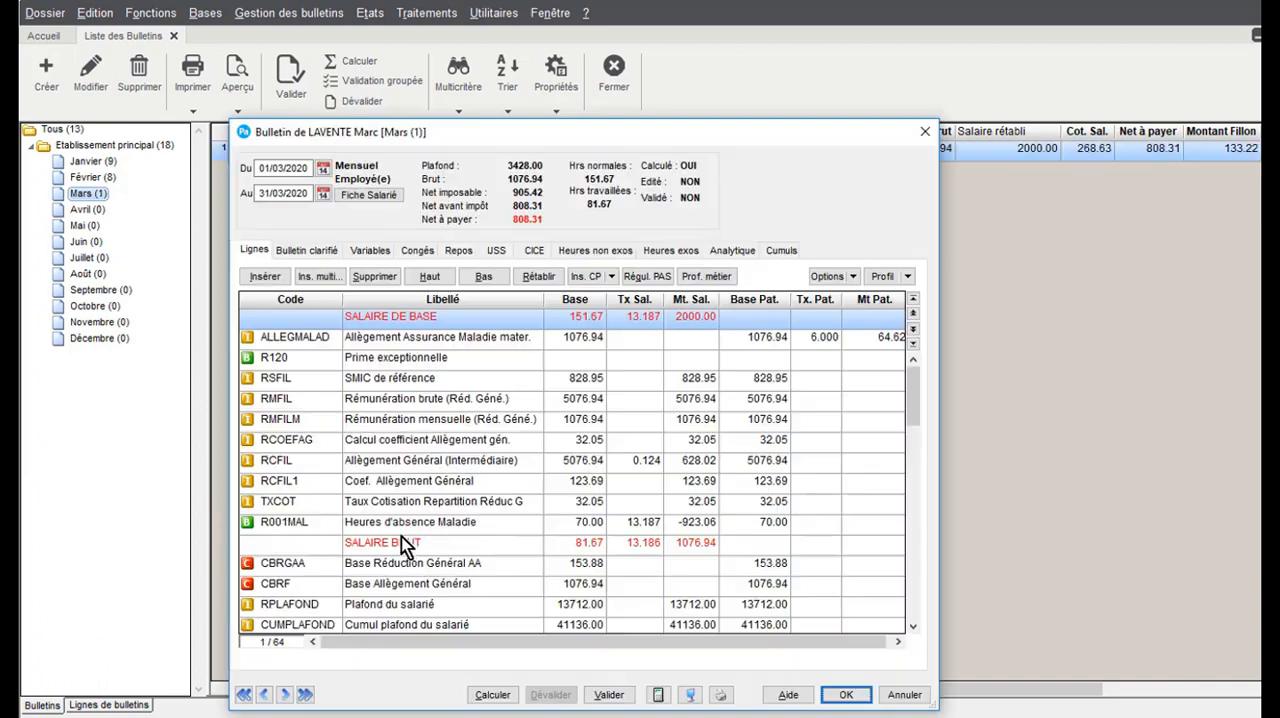
Check the Heures d'absence Maladie line and set the NBJIJSSPAS variable (Nombre jours d'arrêt soumis au PAS) to 14 in the payslip
click(416, 526)
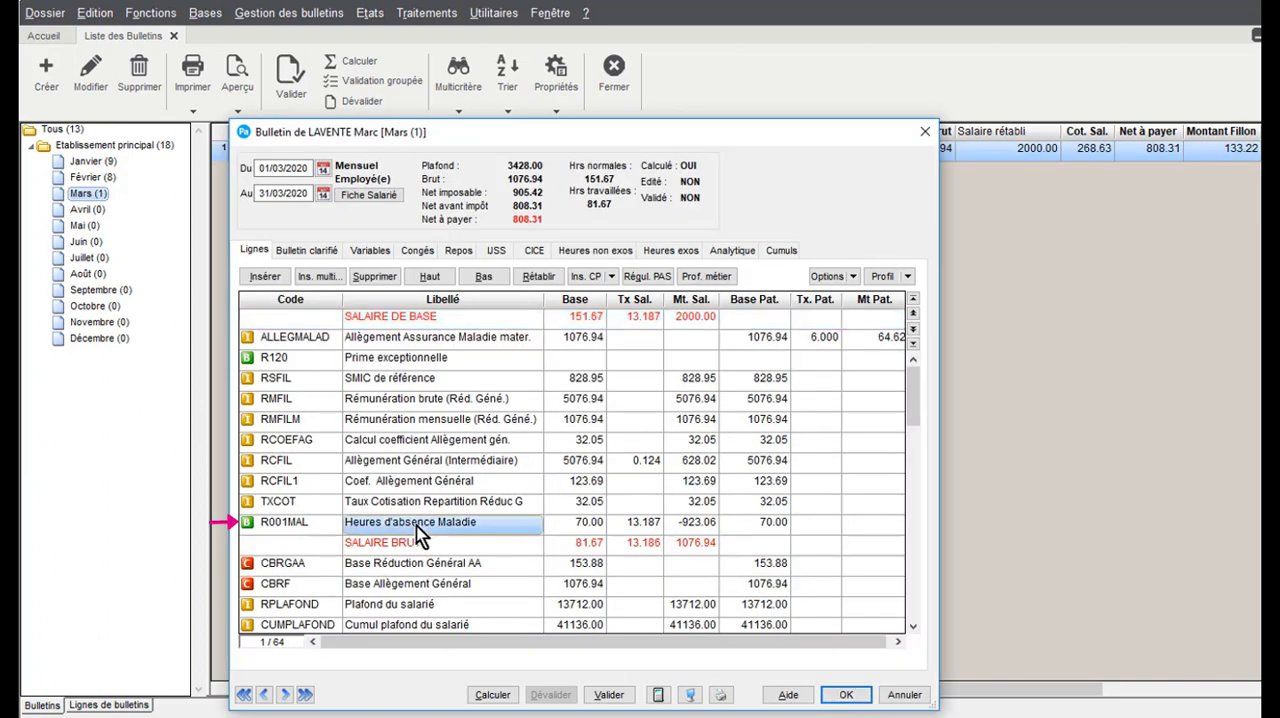
click(613, 526)
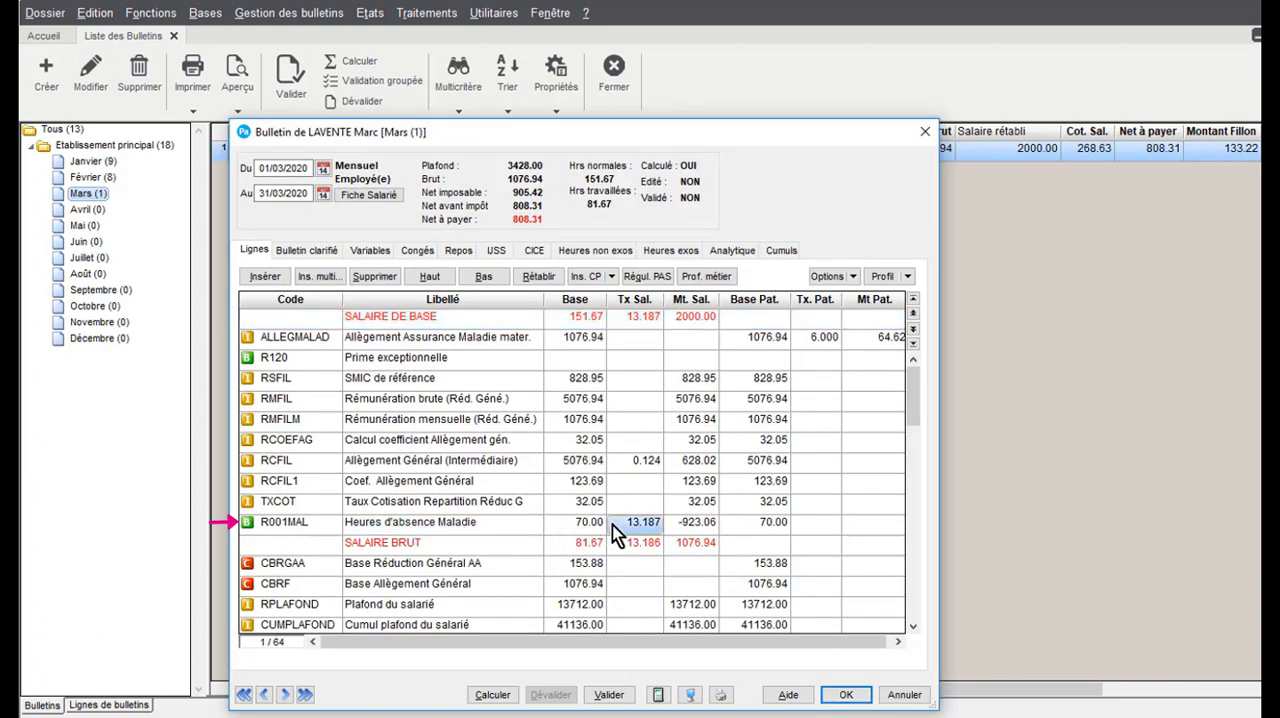
click(370, 250)
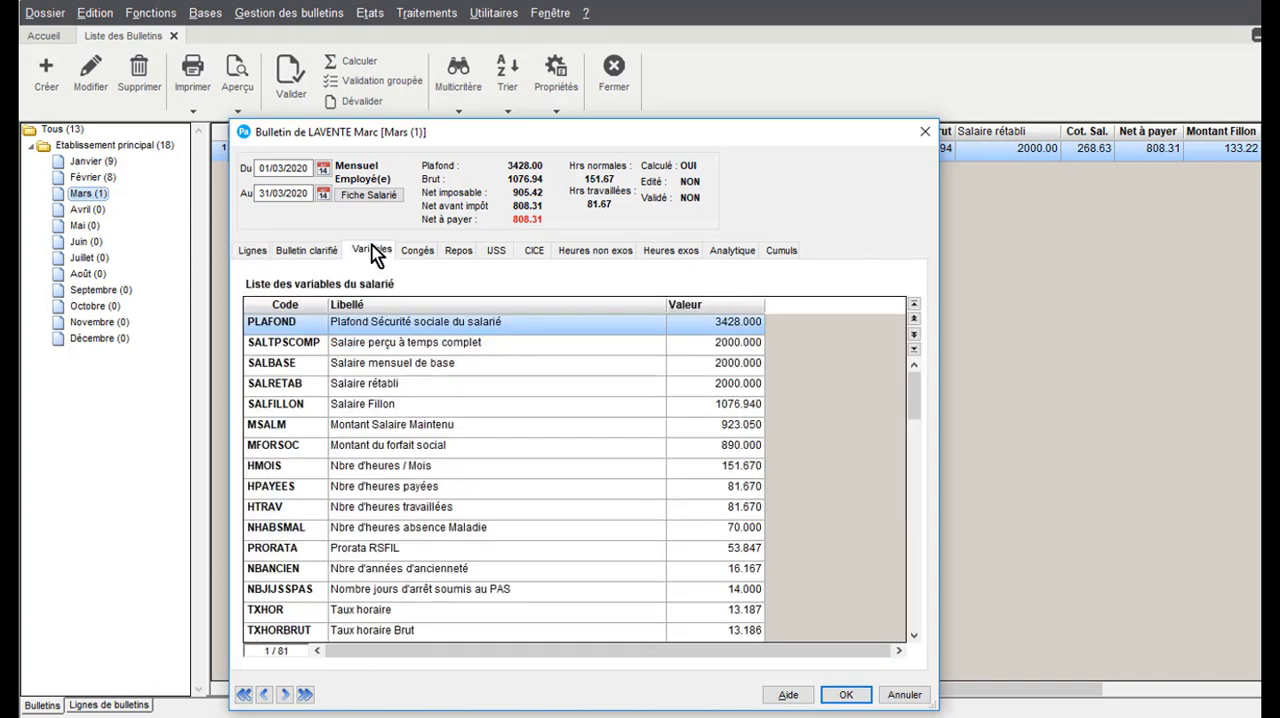
click(287, 305)
scroll(300, 430, down, 7)
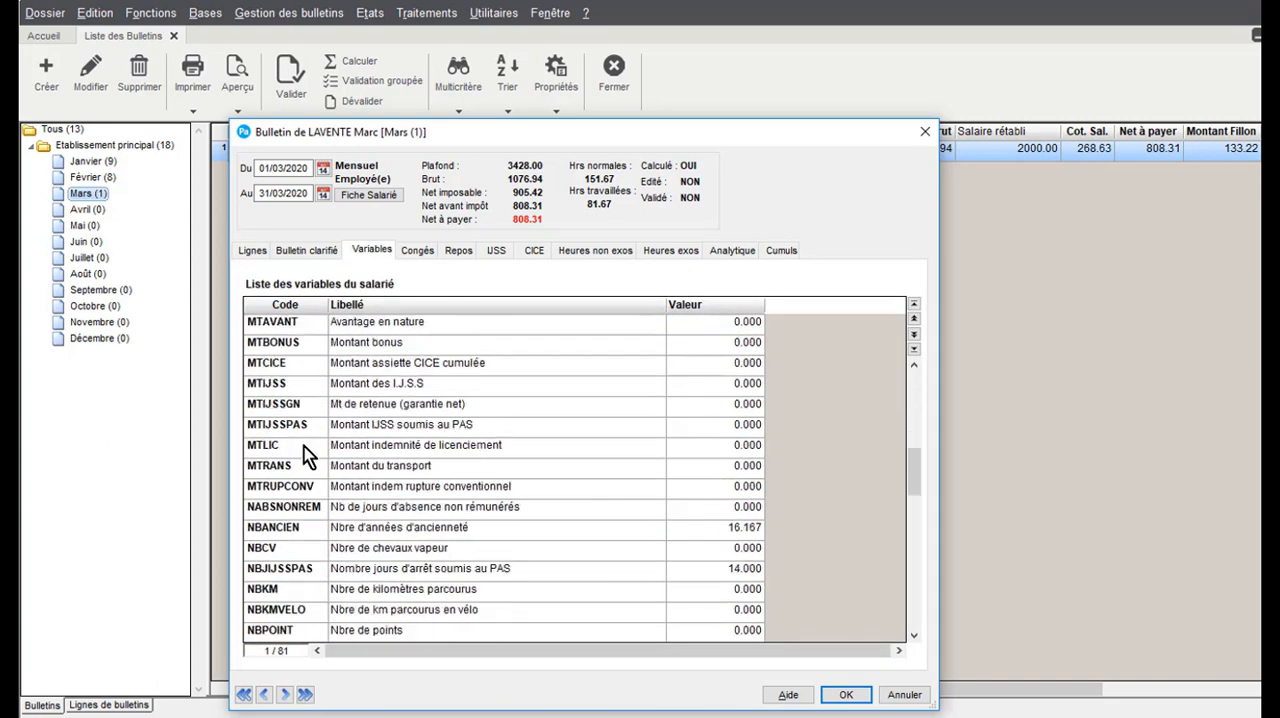
click(737, 574)
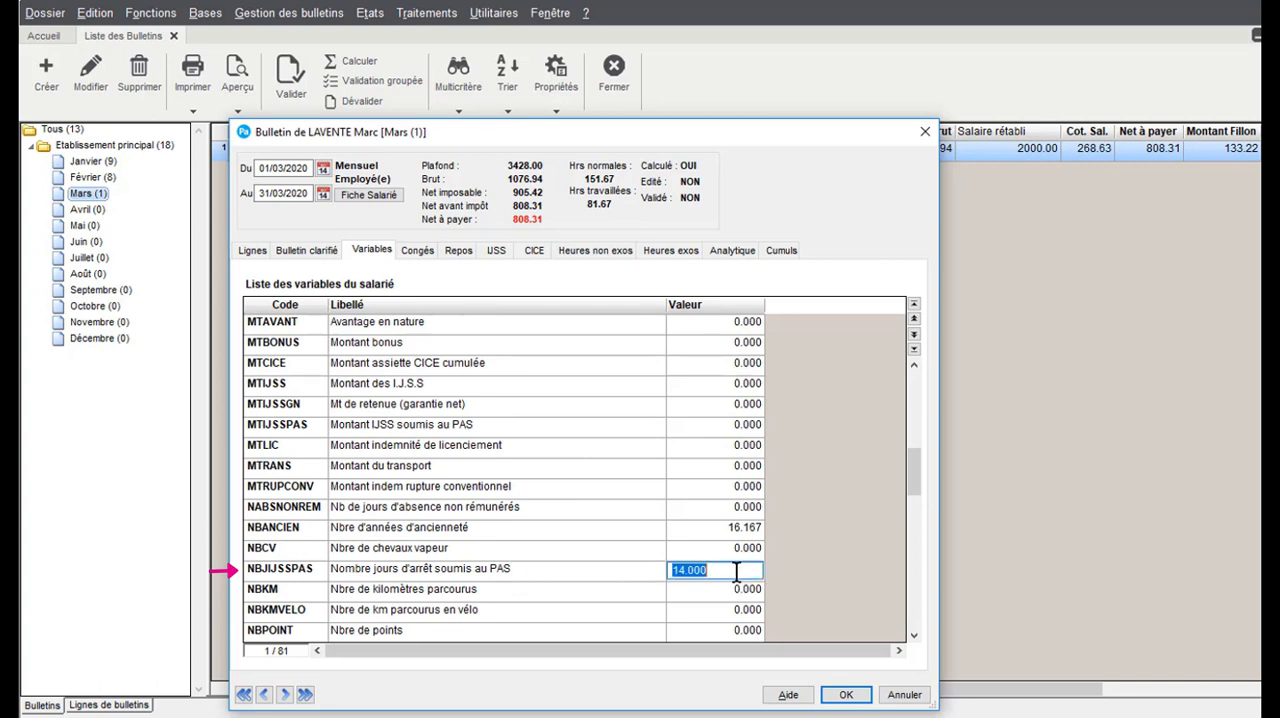
text(14)
key(Return)
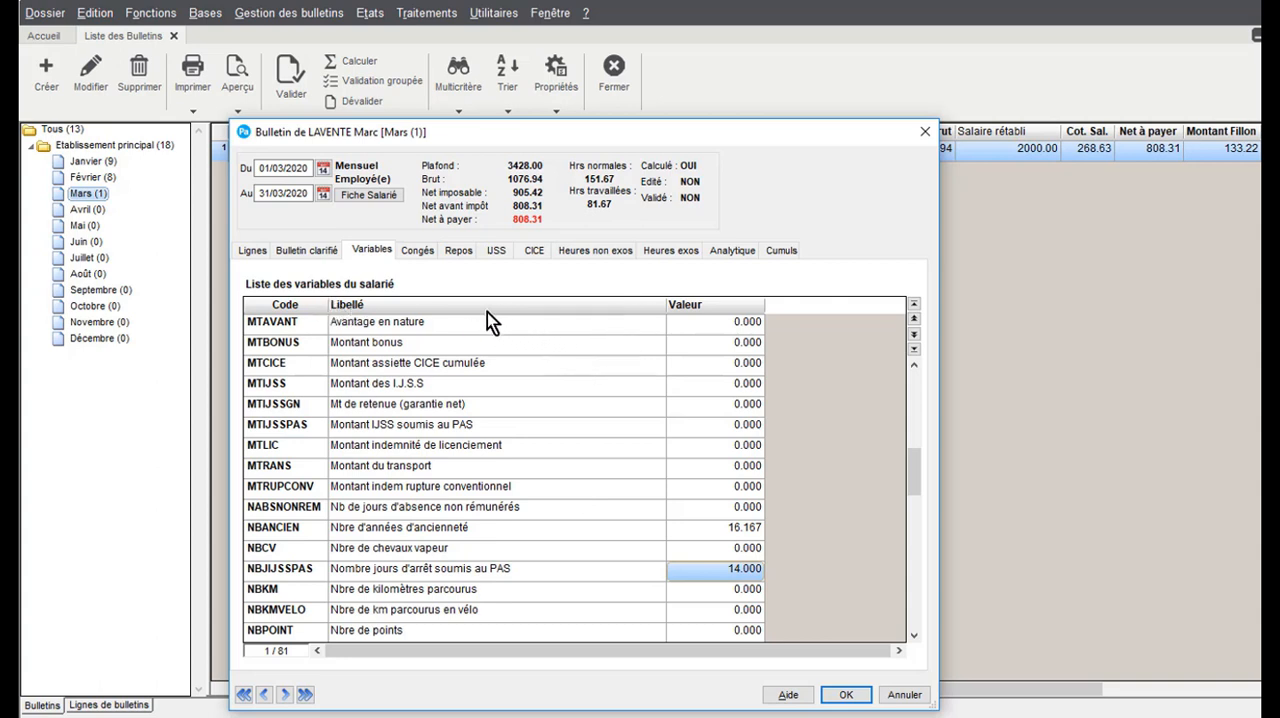
Add an IJSS entry to the payslip and define its stoppage period as 18/03/2020 to 31/03/2020
click(500, 250)
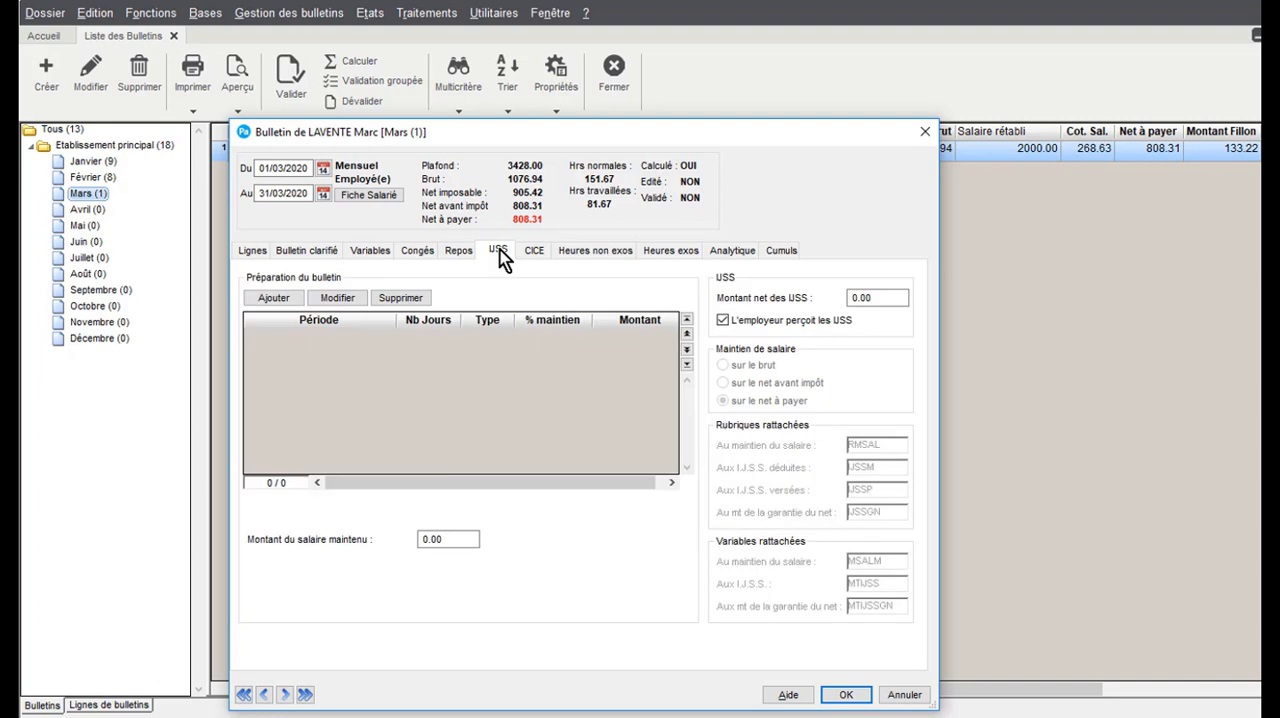
click(288, 299)
click(615, 311)
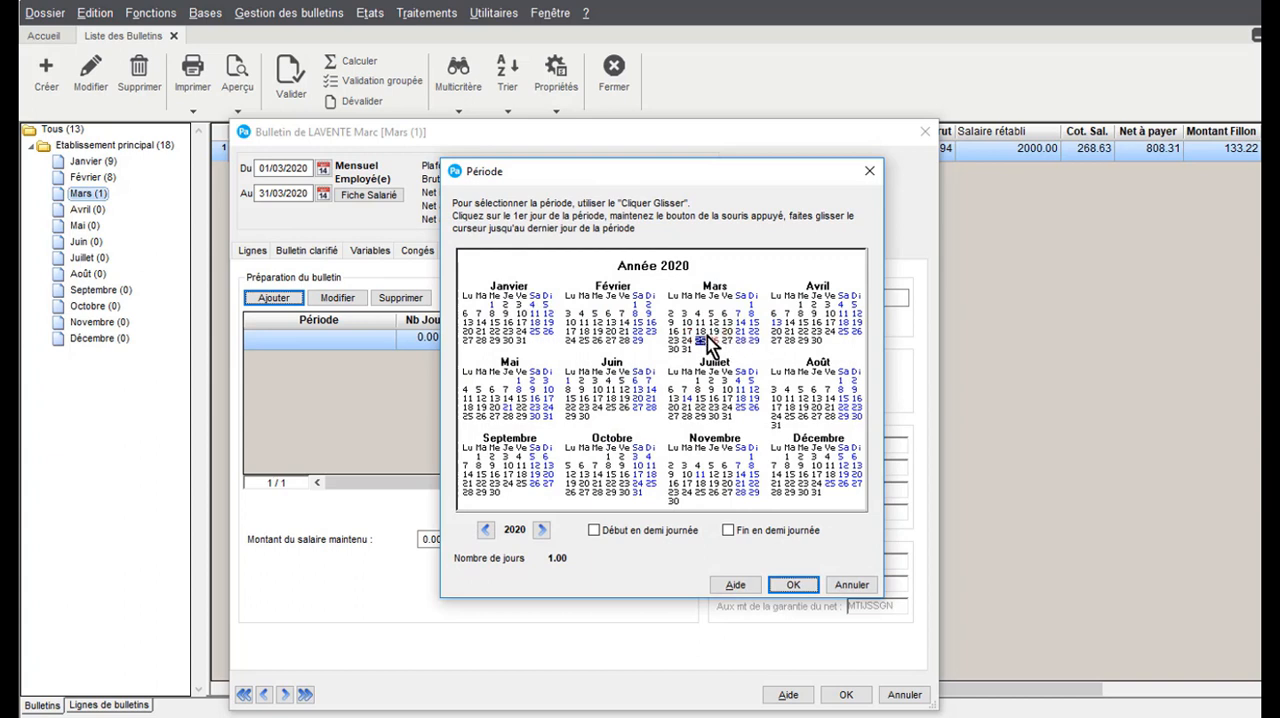
drag(705, 331, 688, 352)
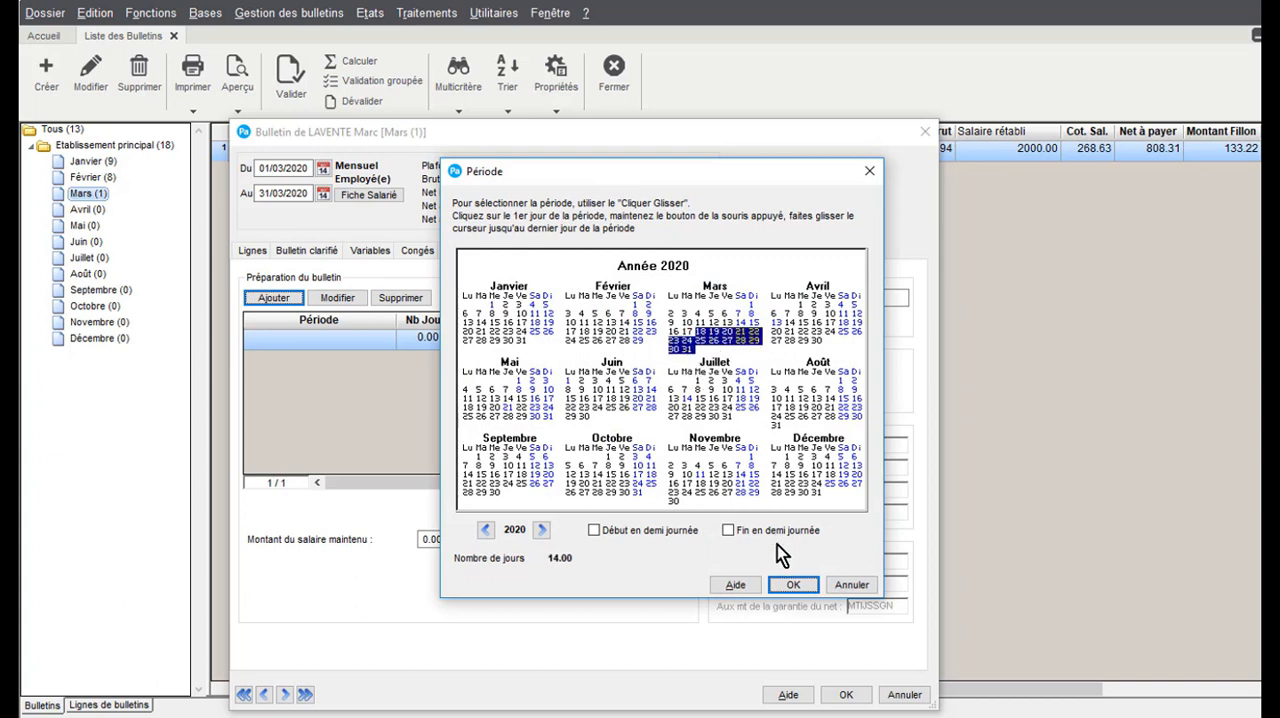
click(793, 585)
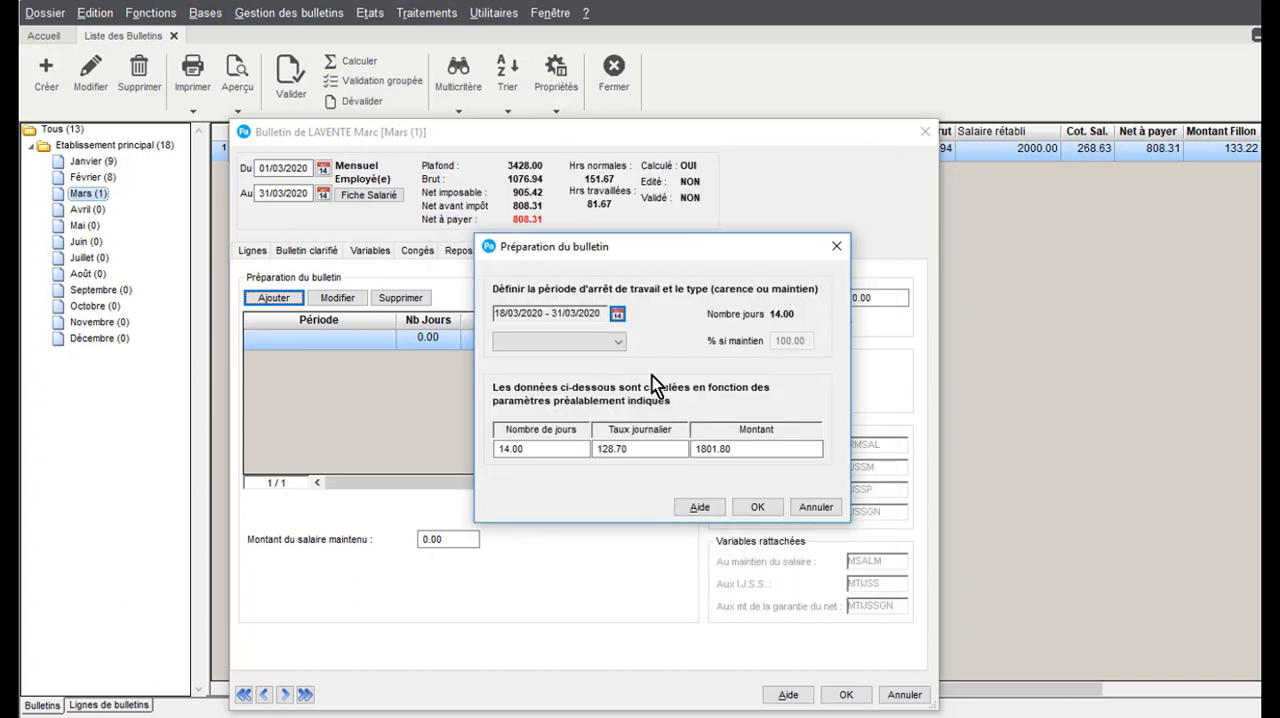
Set the stoppage type to Maintien with 10 days at a daily rate of 92.31, and confirm the entry
click(617, 341)
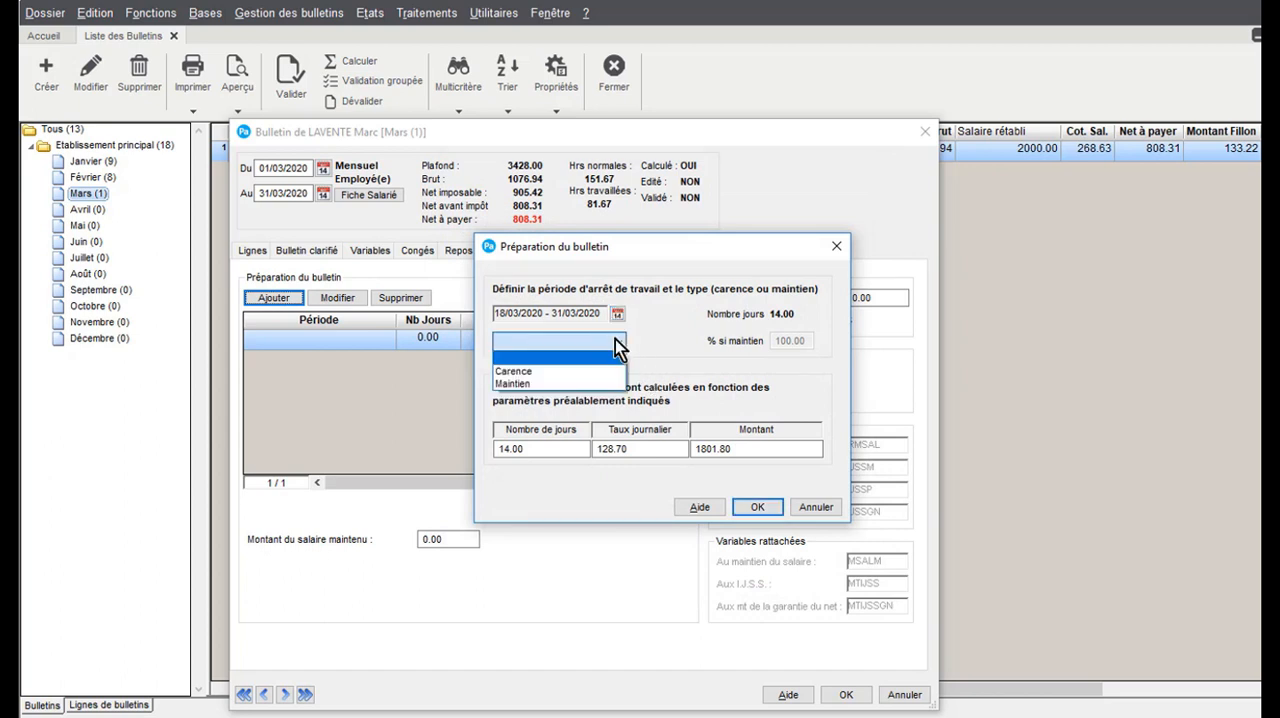
click(559, 385)
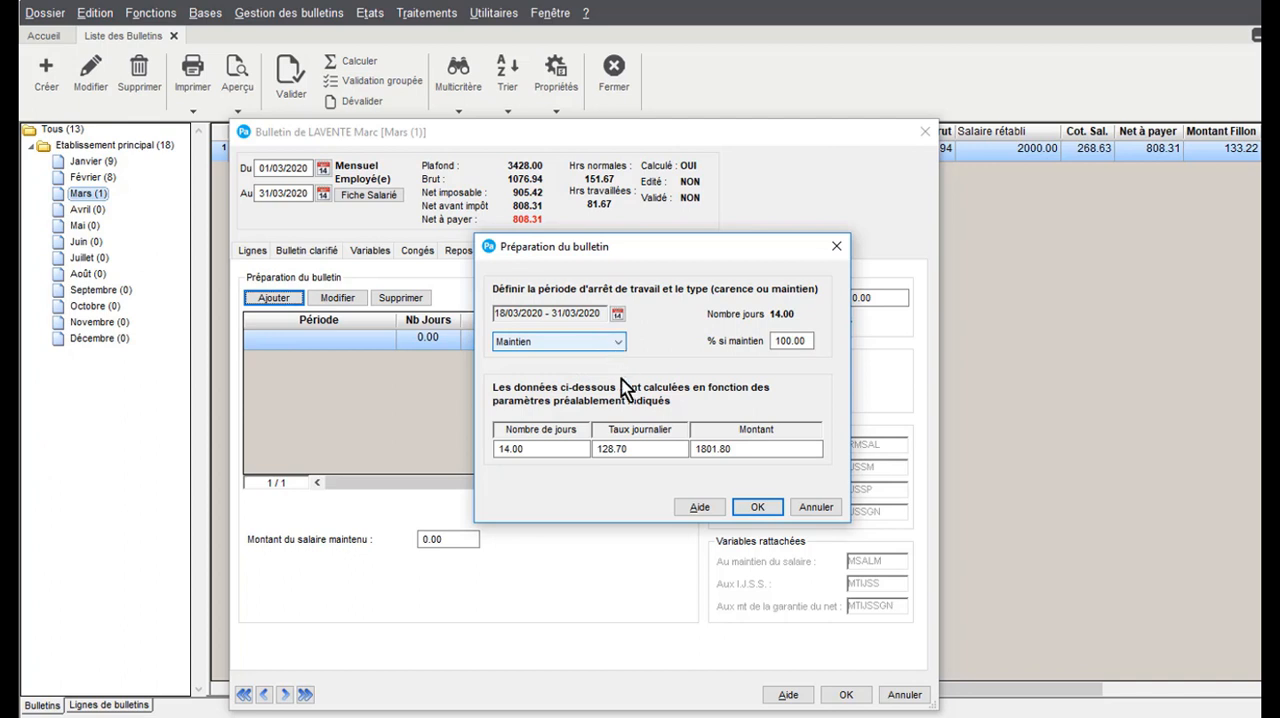
drag(551, 448, 459, 446)
text(10)
key(Tab)
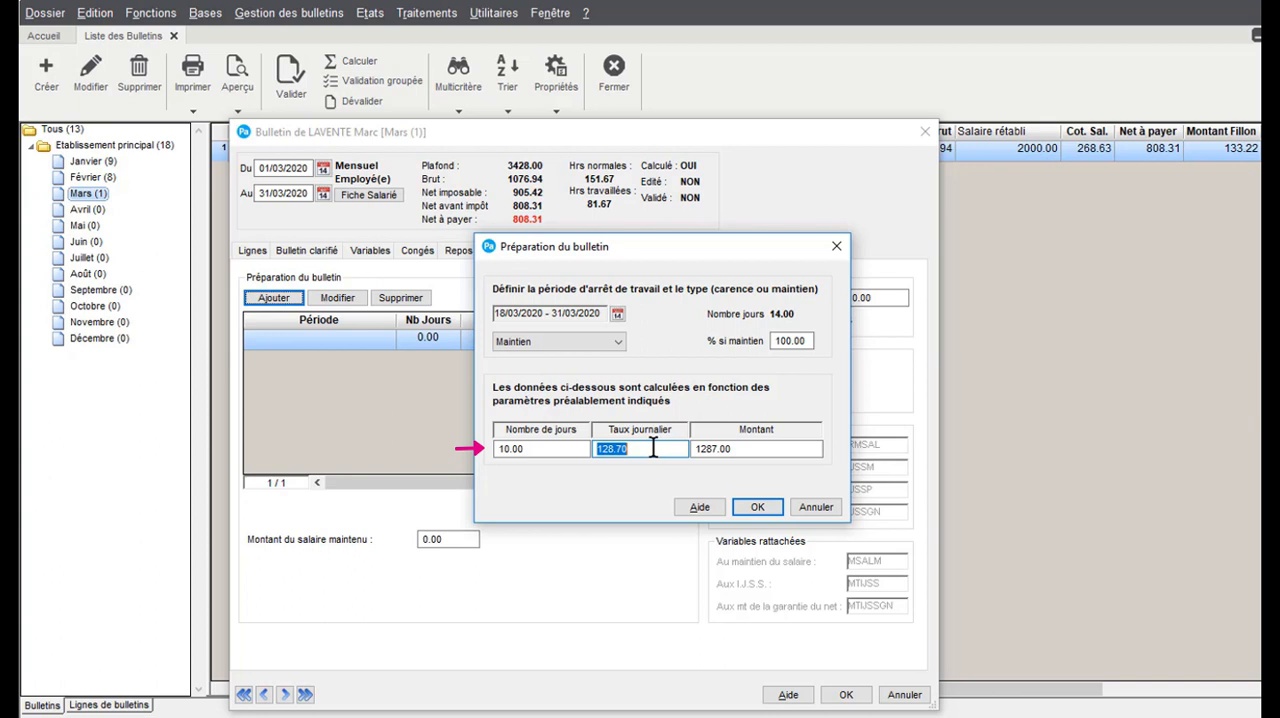
text(92.31)
key(Tab)
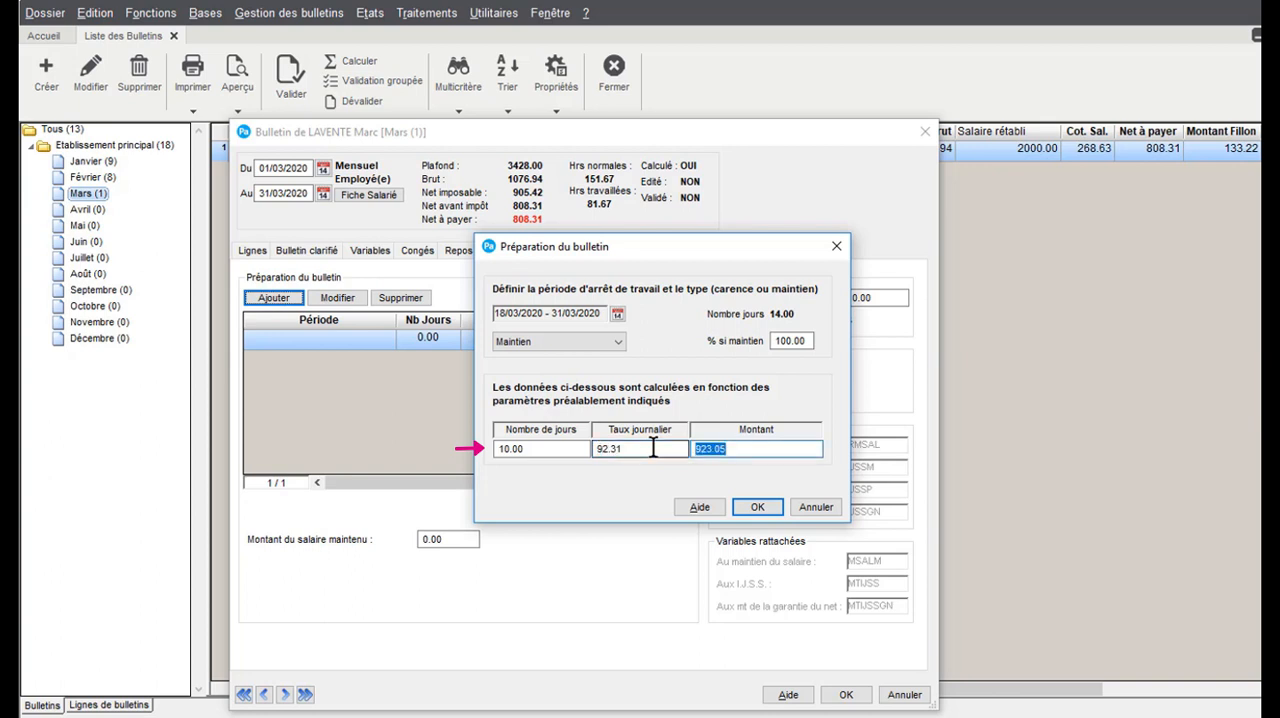
click(767, 446)
click(771, 507)
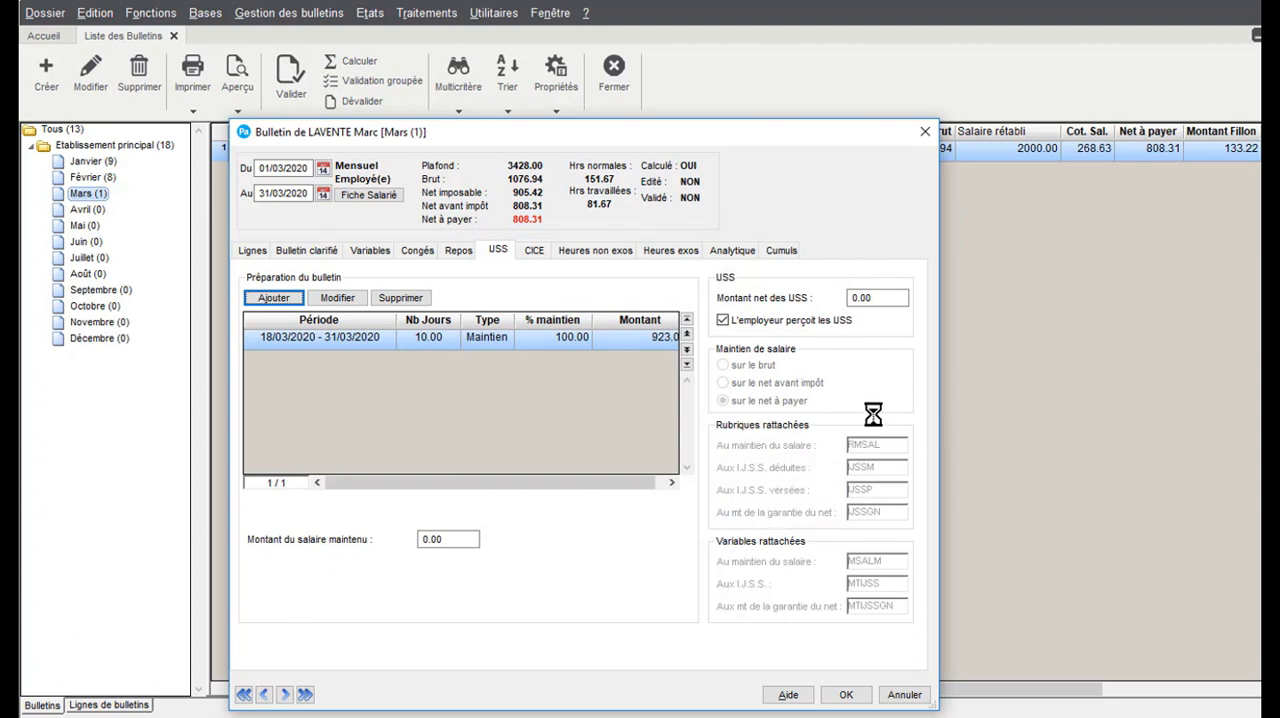
Set the payslip's net IJSS amount to 429.38
click(887, 297)
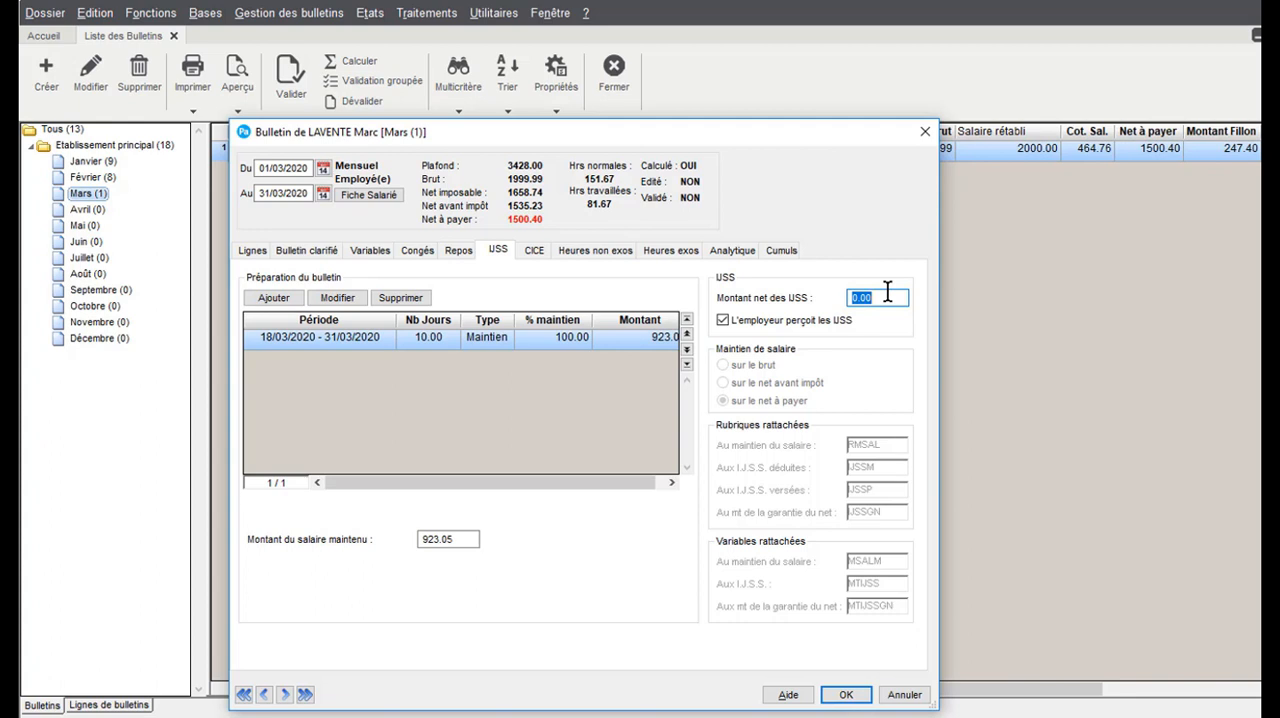
text(429.38)
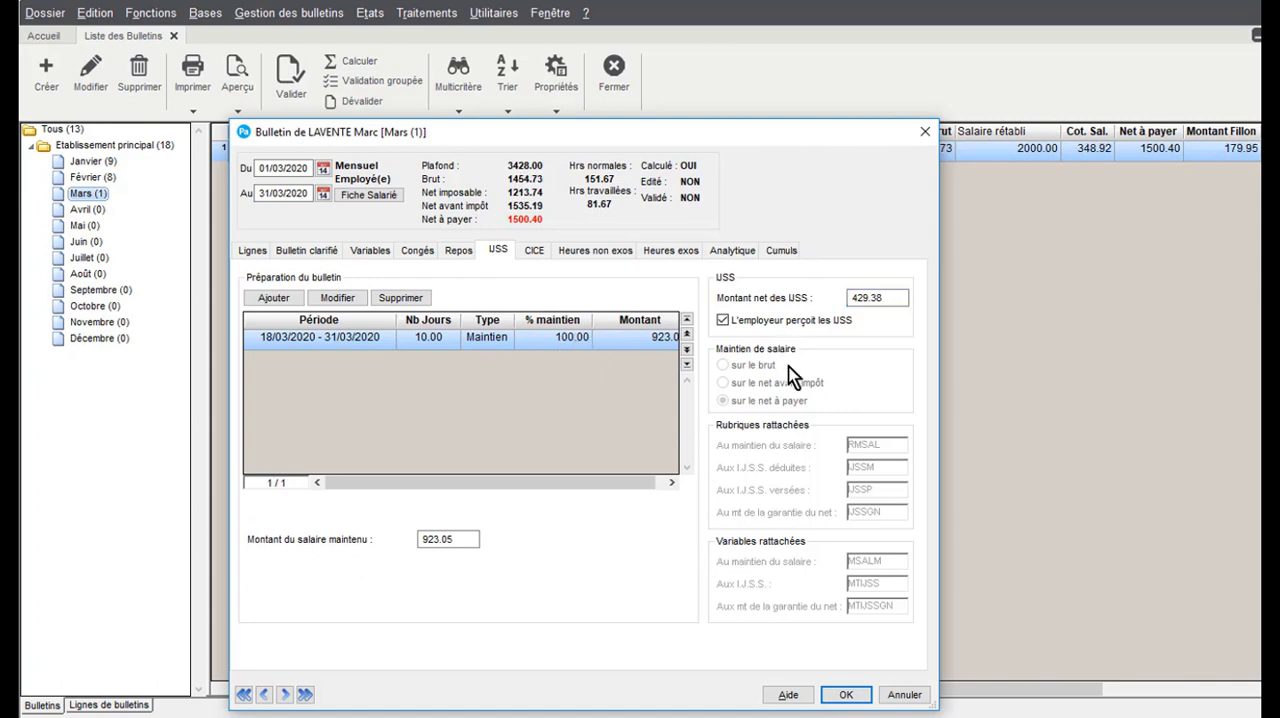
Review the payslip's salary maintenance, IJSS and NET A PAYER lines, and save the payslip
click(253, 251)
scroll(617, 340, down, 10)
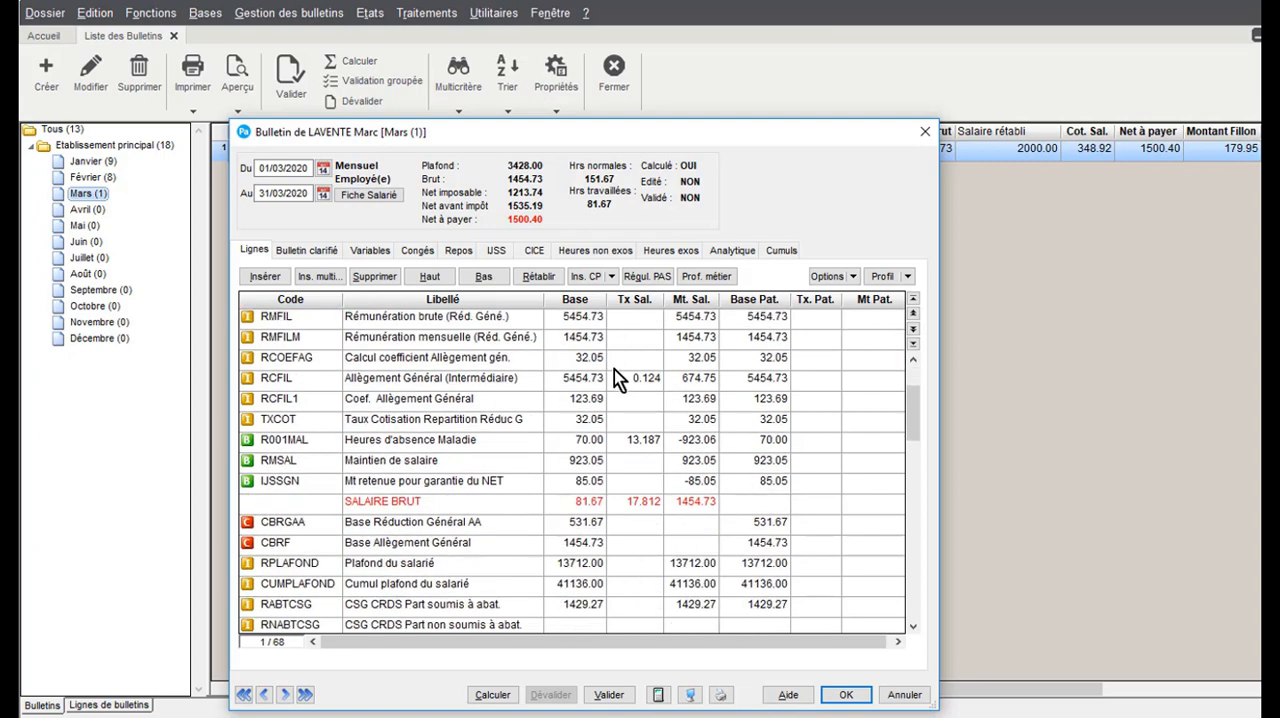
scroll(584, 441, down, 12)
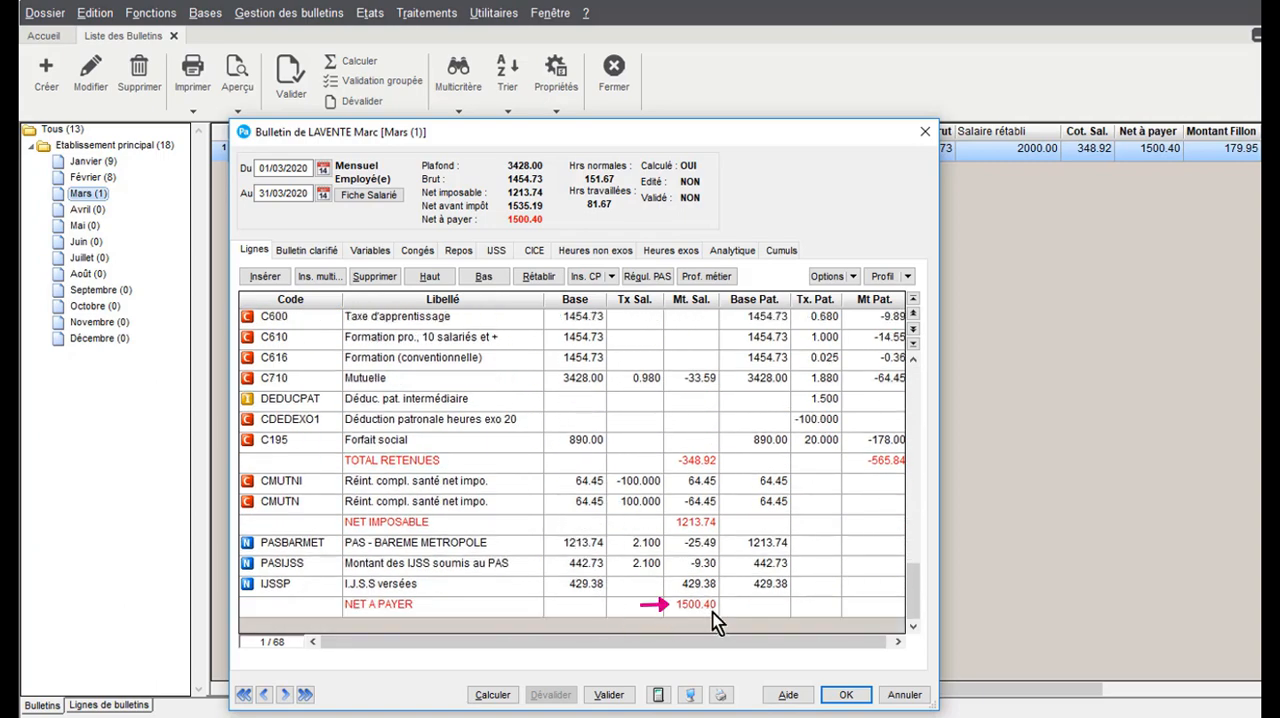
click(708, 607)
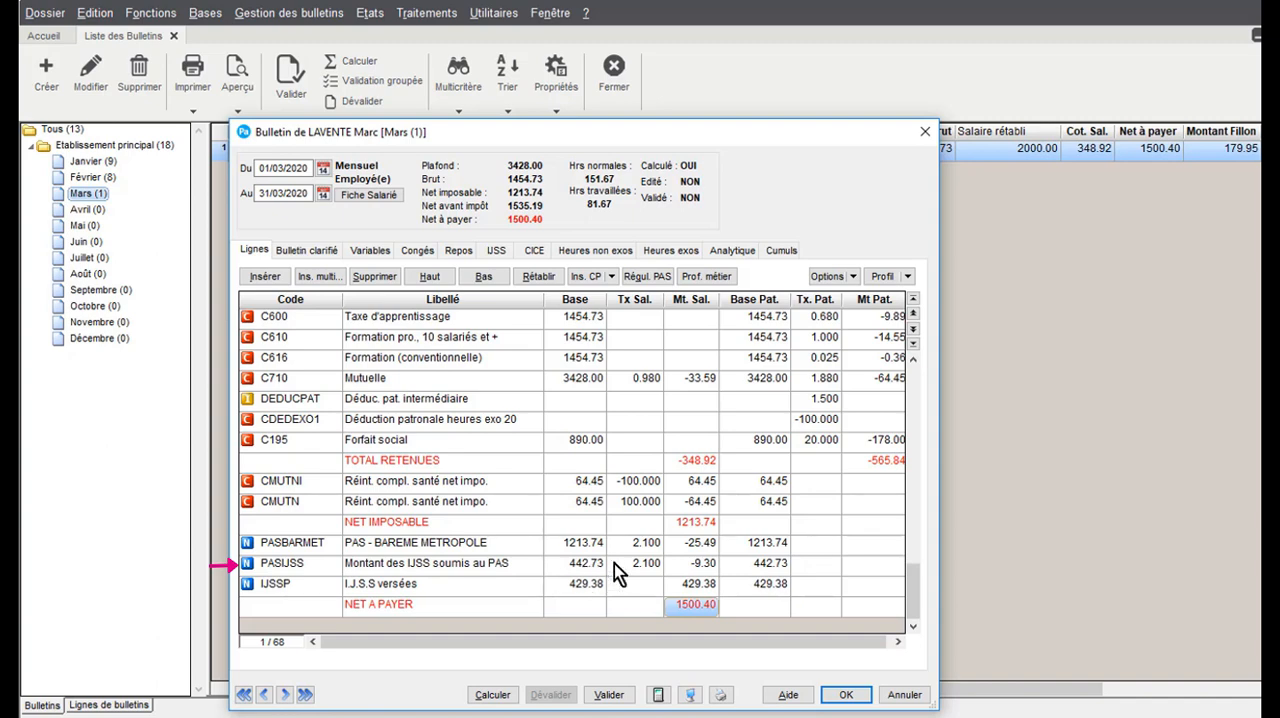
scroll(598, 545, up, 15)
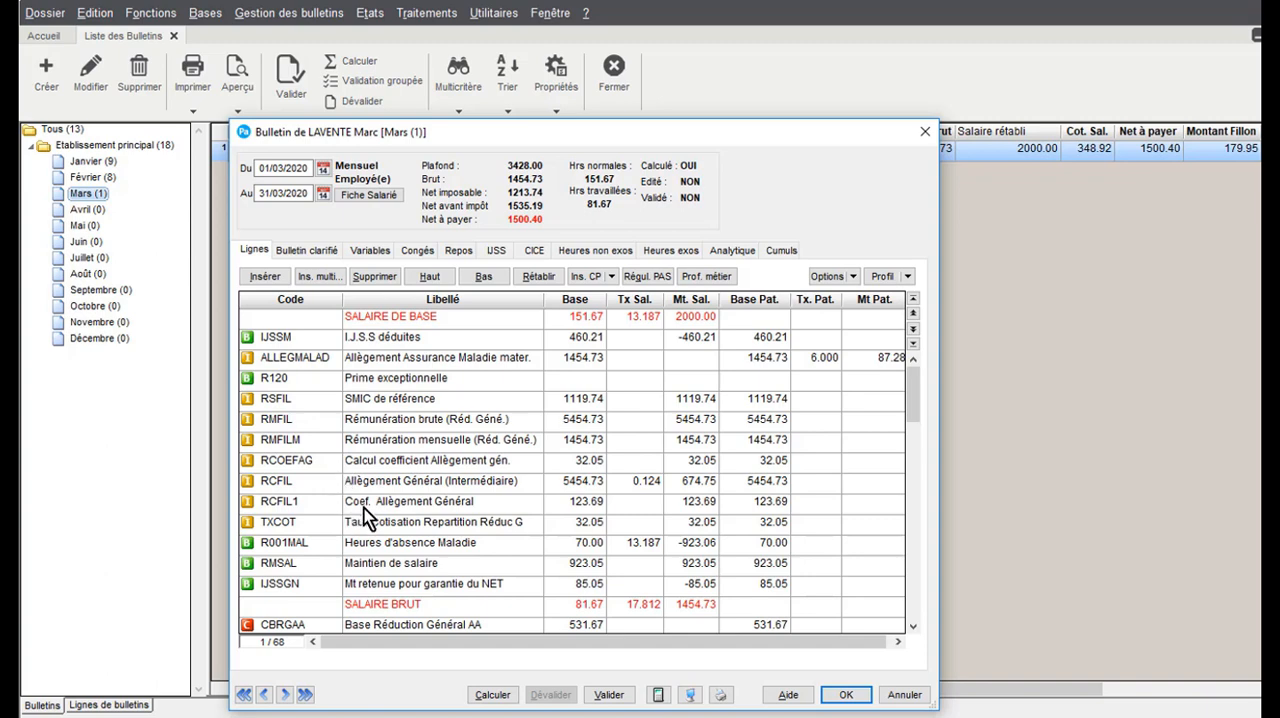
click(846, 695)
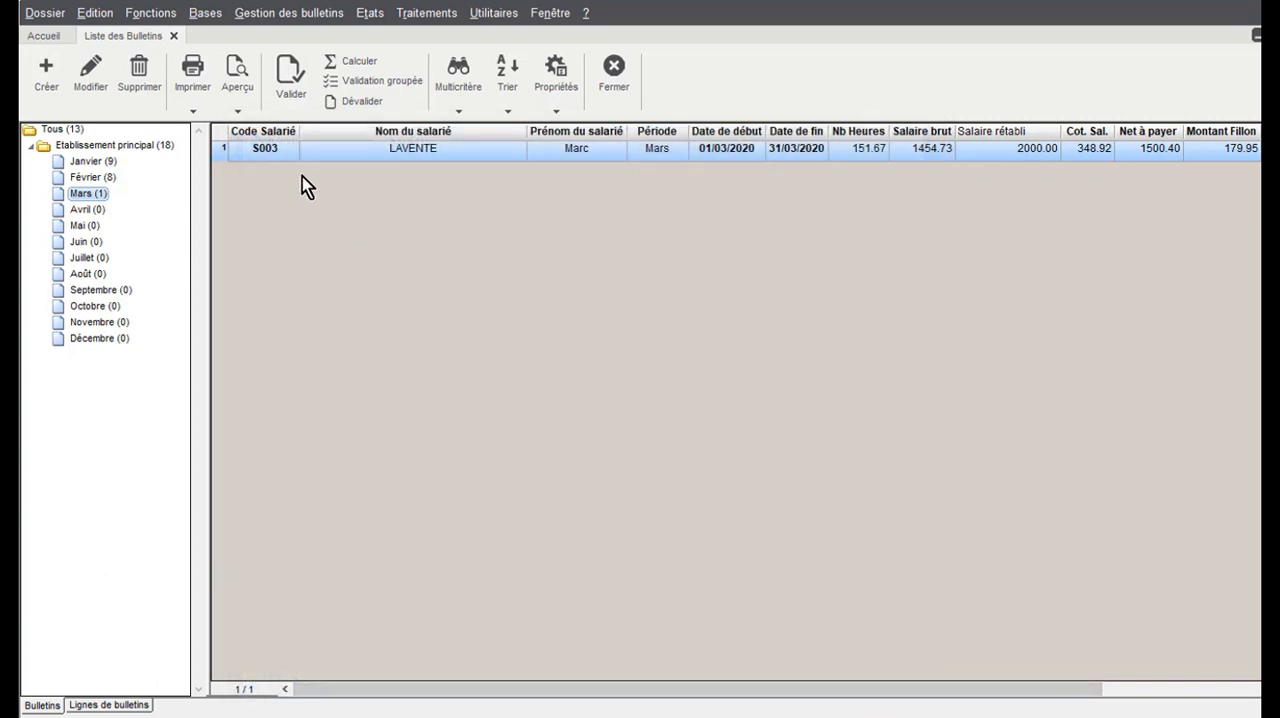
Preview the March payslip of employee S003 on Papier Blanc and examine its absence, salary maintenance and IJSS lines on both pages
click(236, 112)
click(245, 129)
scroll(451, 268, down, 3)
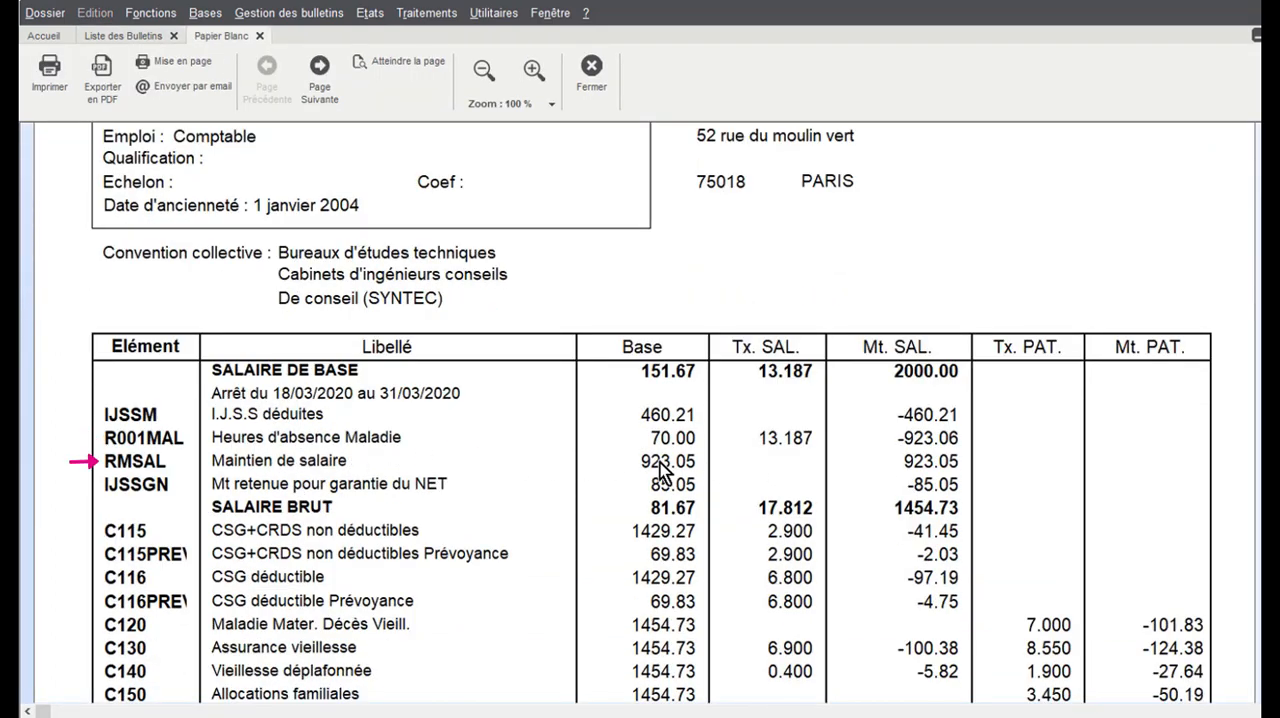
scroll(326, 491, down, 5)
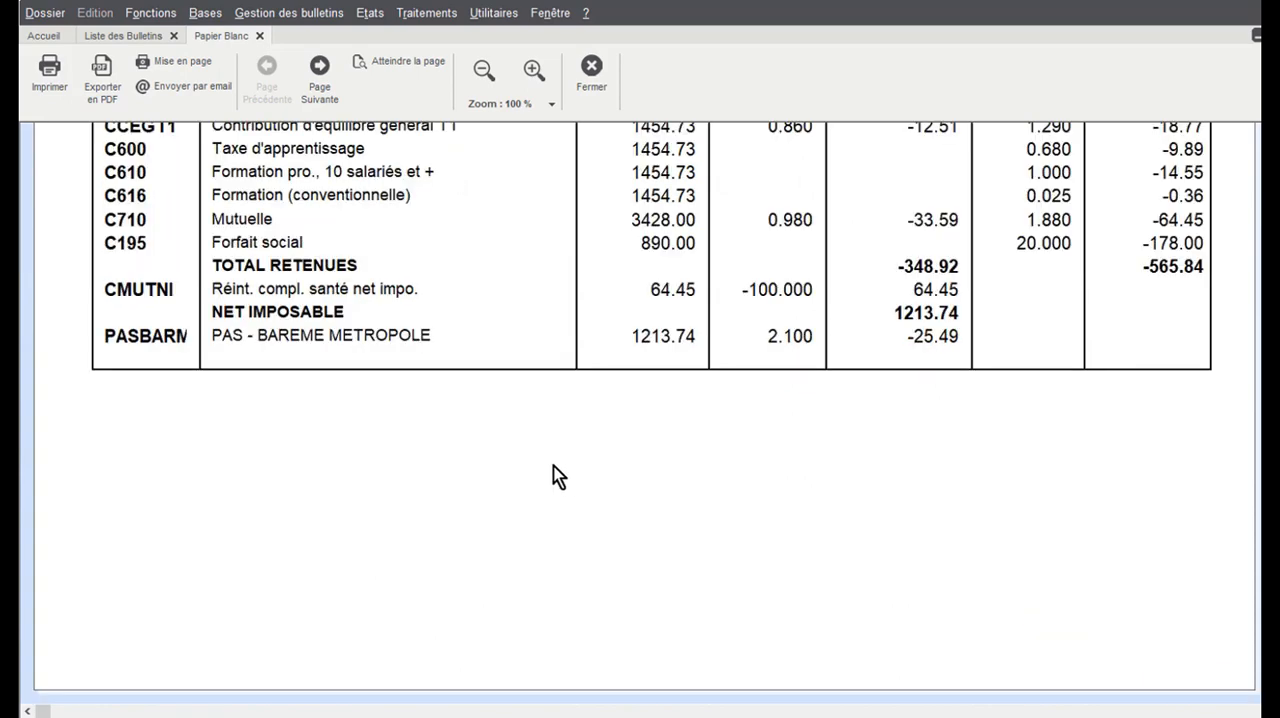
scroll(556, 470, up, 1)
scroll(528, 412, down, 2)
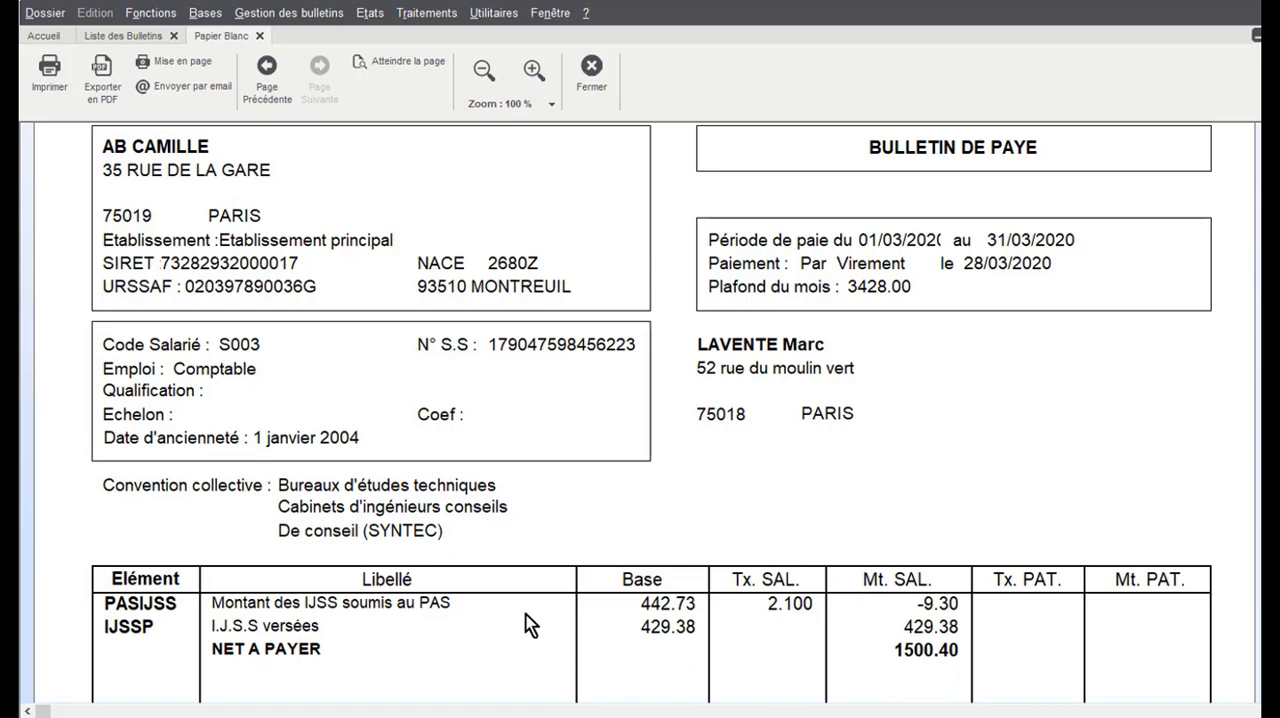
scroll(675, 570, up, 5)
scroll(660, 520, up, 5)
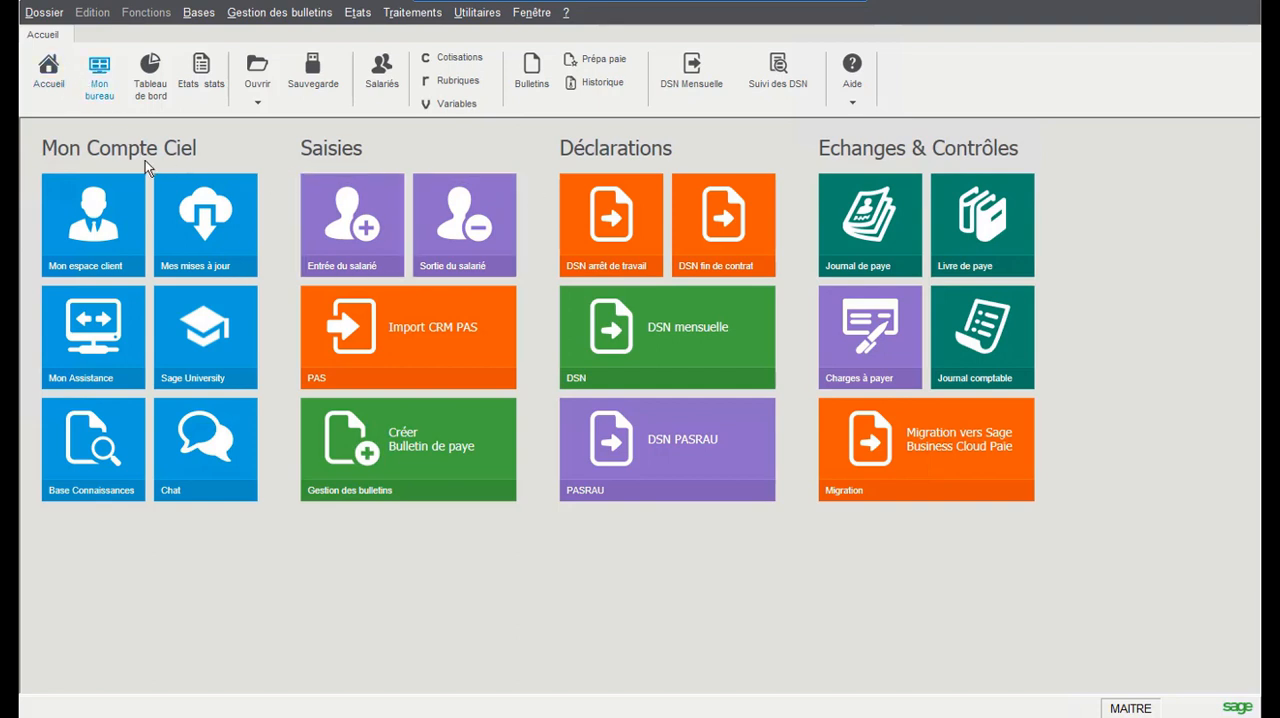
Review the SMIC Fillon proration variable and Fillon calculation mode in the company parameters, and confirm the dialog
click(44, 12)
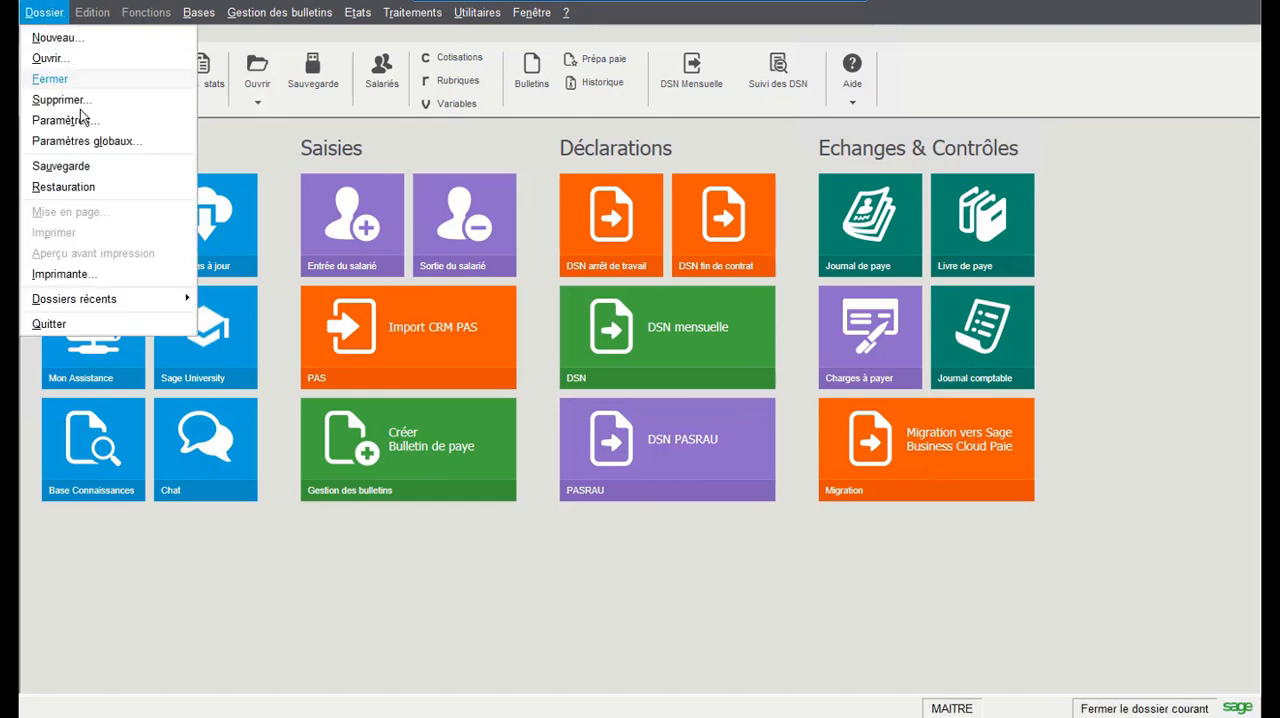
click(88, 118)
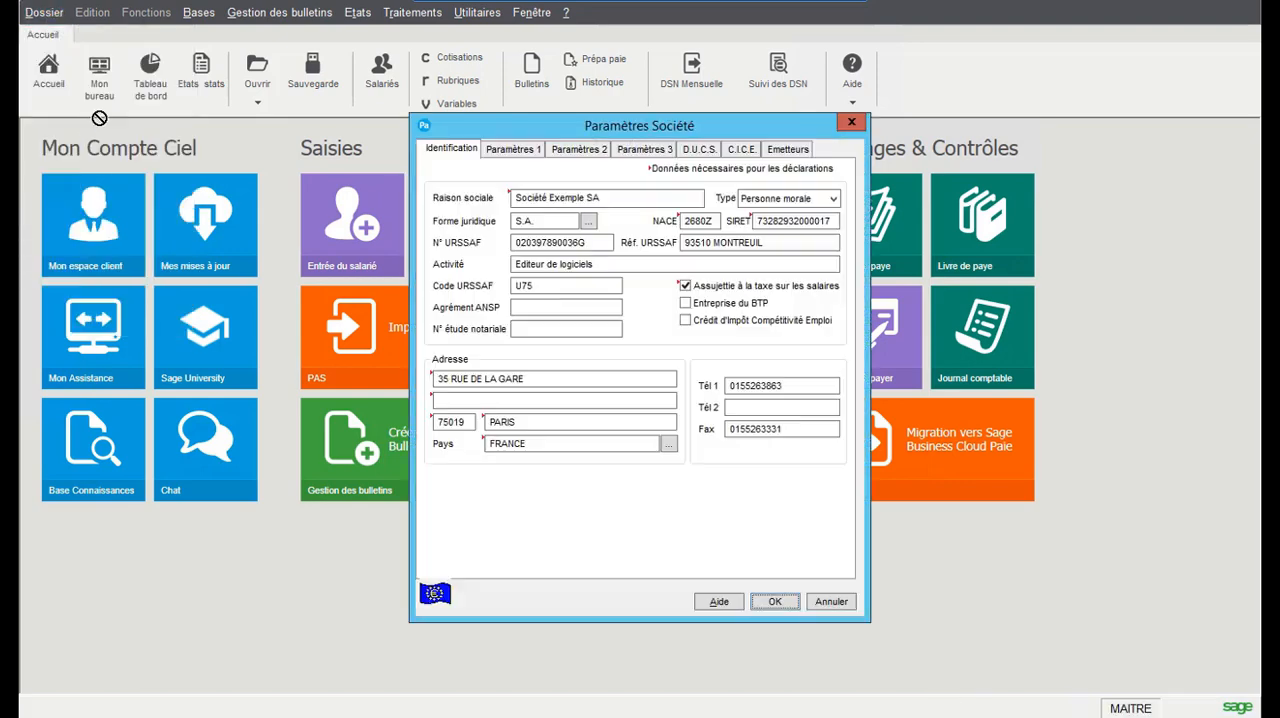
click(530, 151)
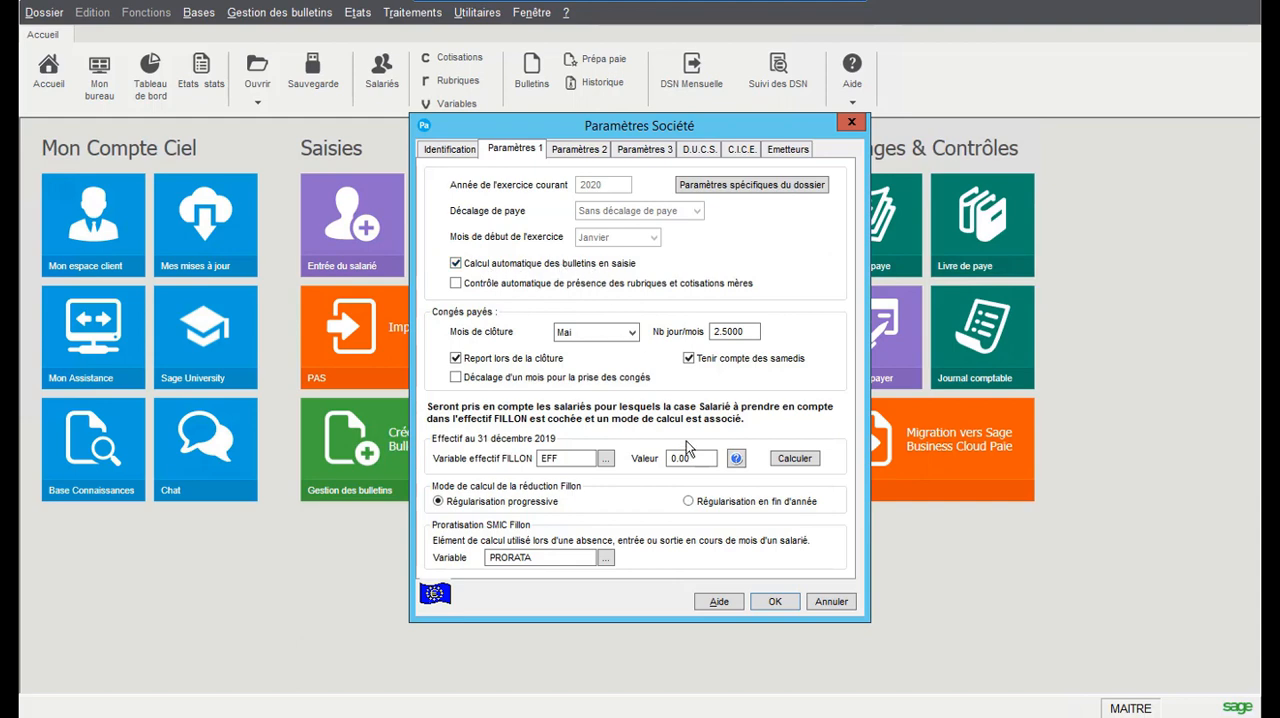
click(768, 603)
Review sick leave record ARR0007 of employee S003, including its dates and absence line, and close the list of work stoppages
click(199, 14)
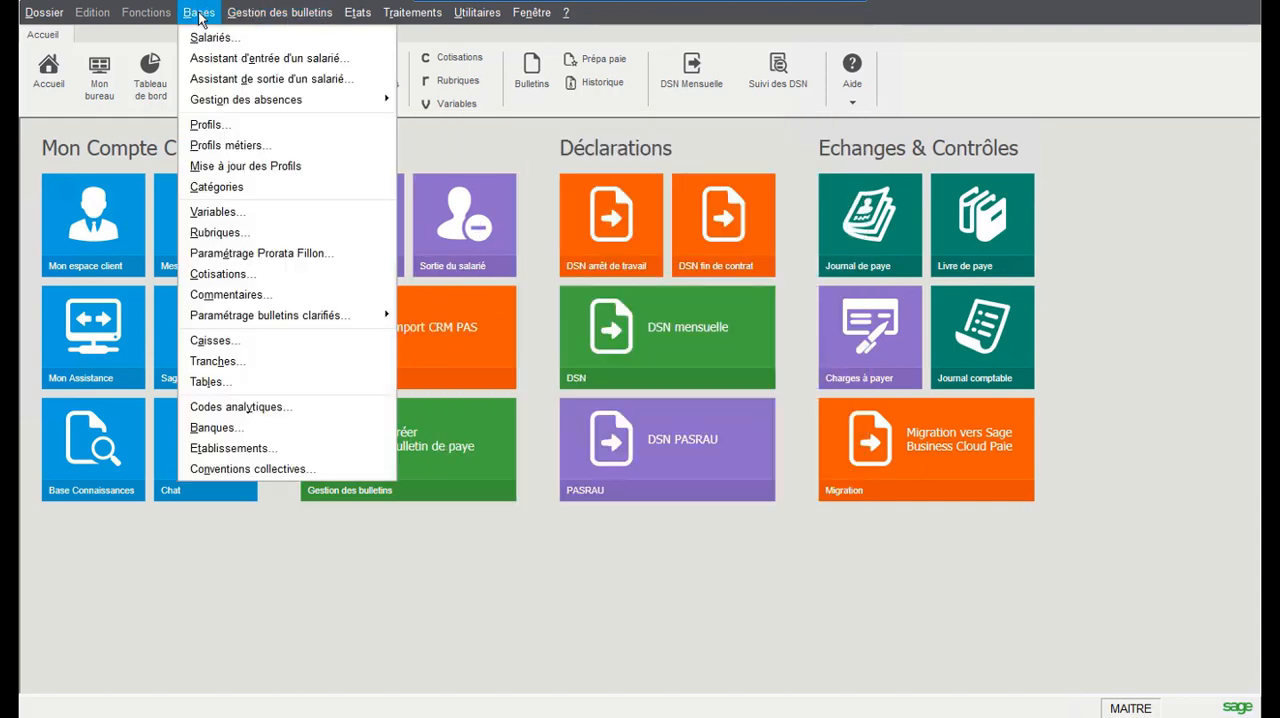
mouse_move(294, 100)
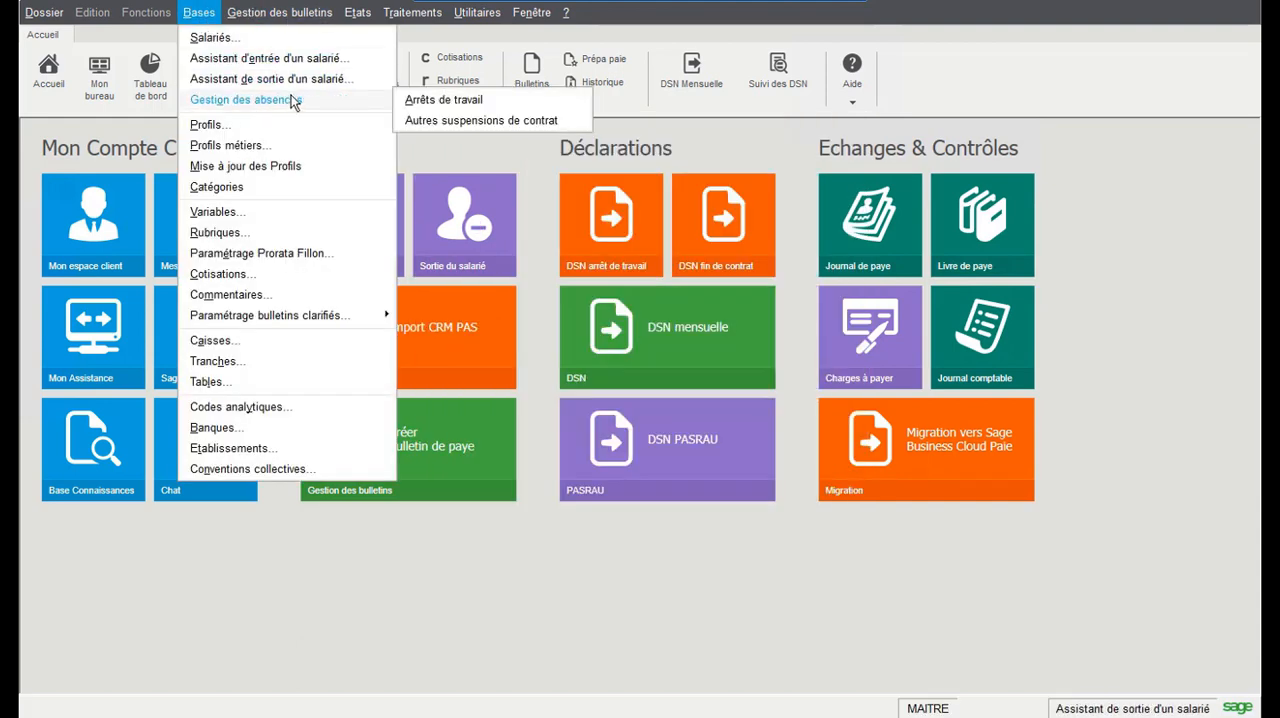
click(436, 102)
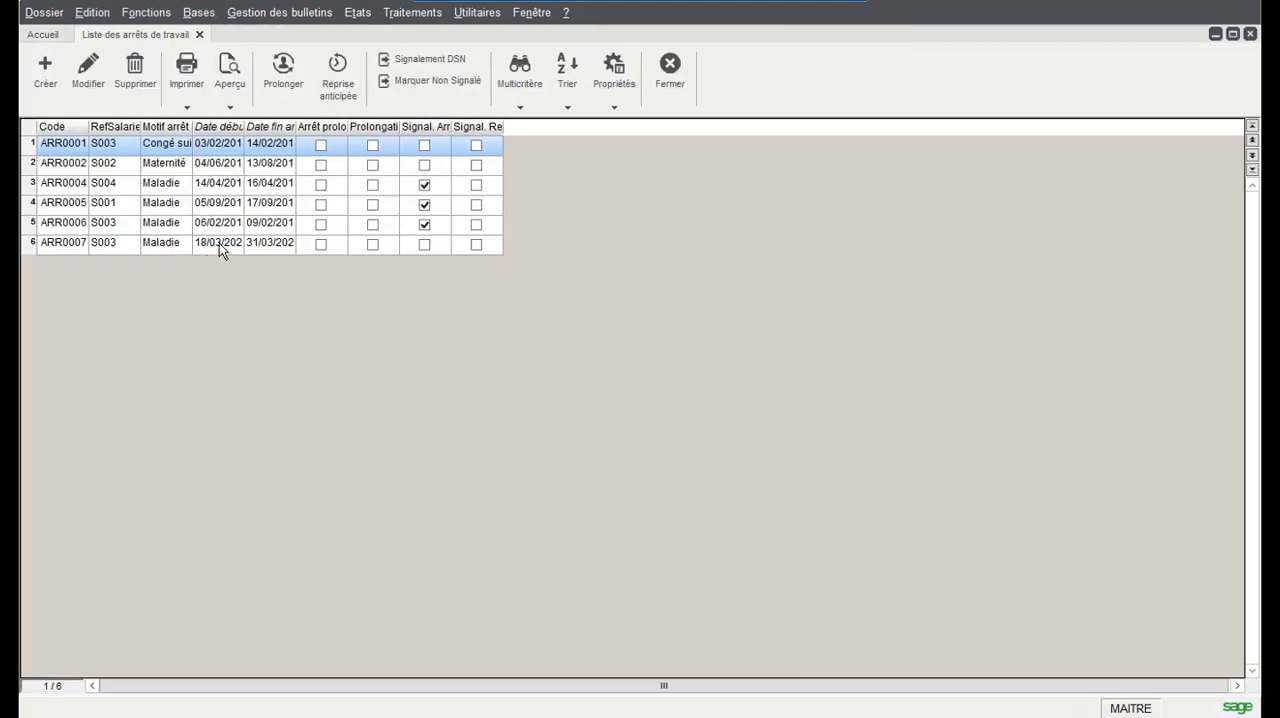
double_click(219, 243)
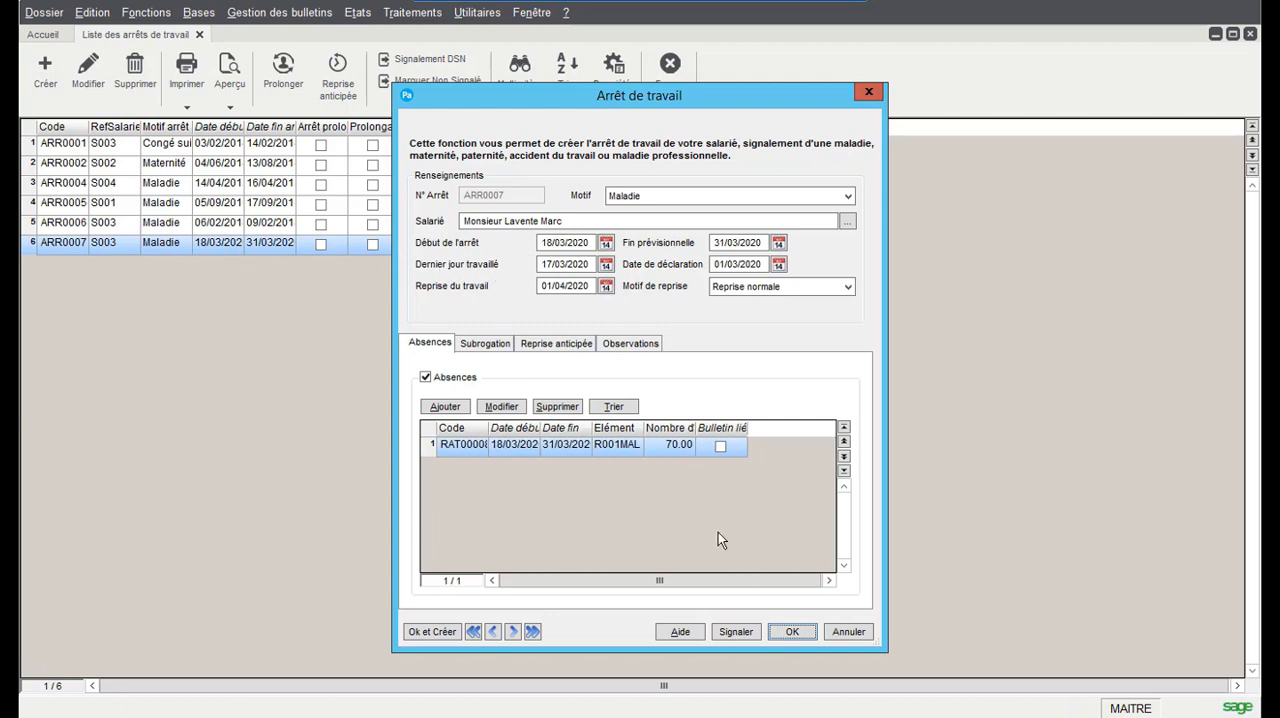
click(800, 626)
click(669, 64)
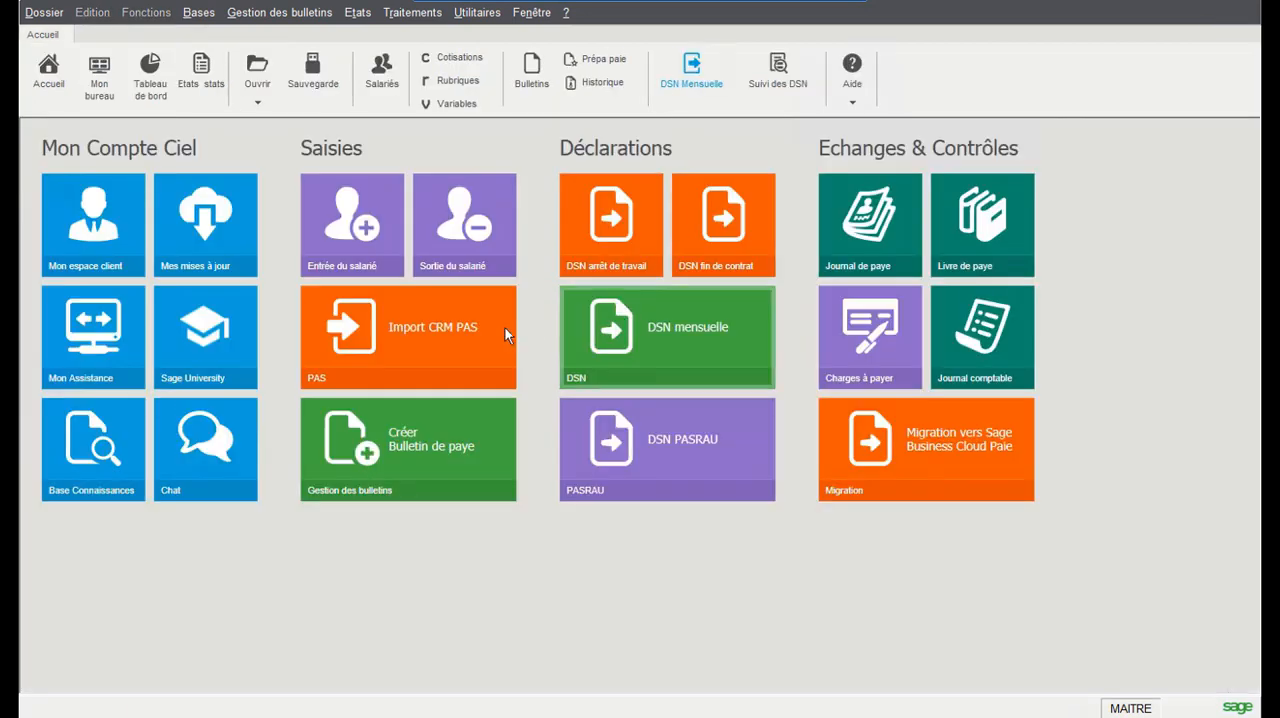
Create the March payslip for employee S003 and check its R001MAL sickness absence line
click(531, 70)
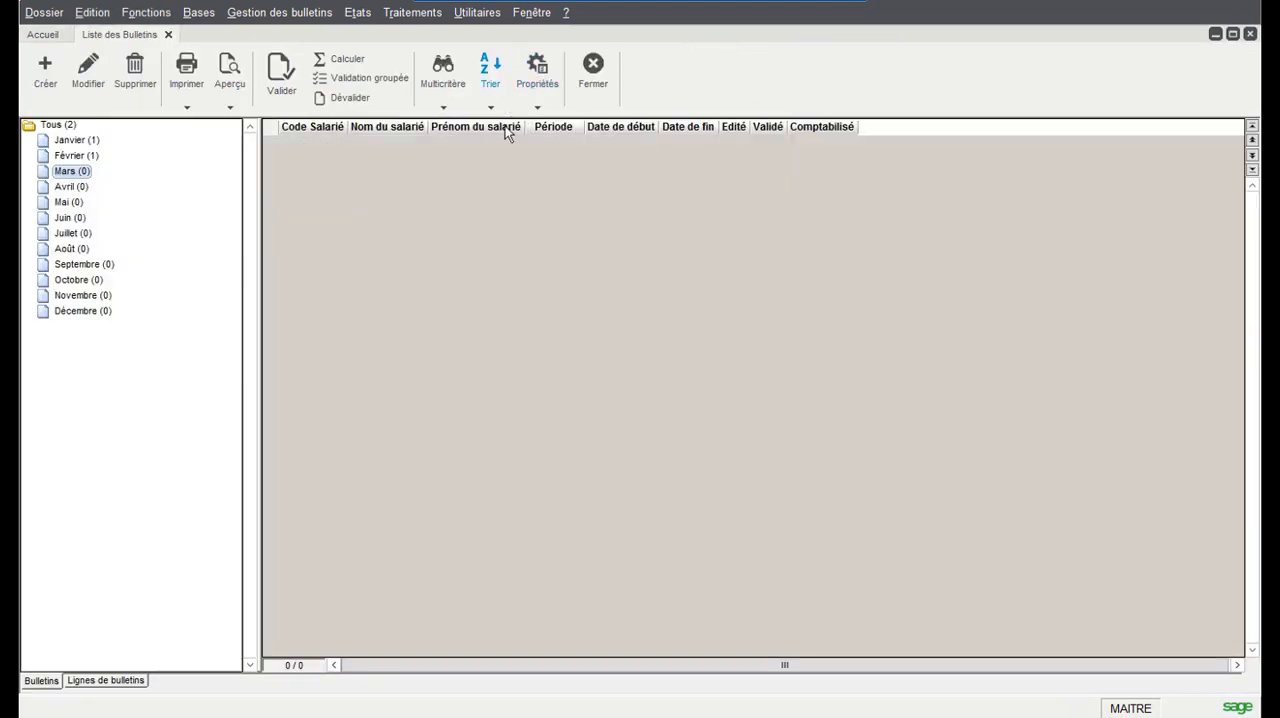
click(45, 75)
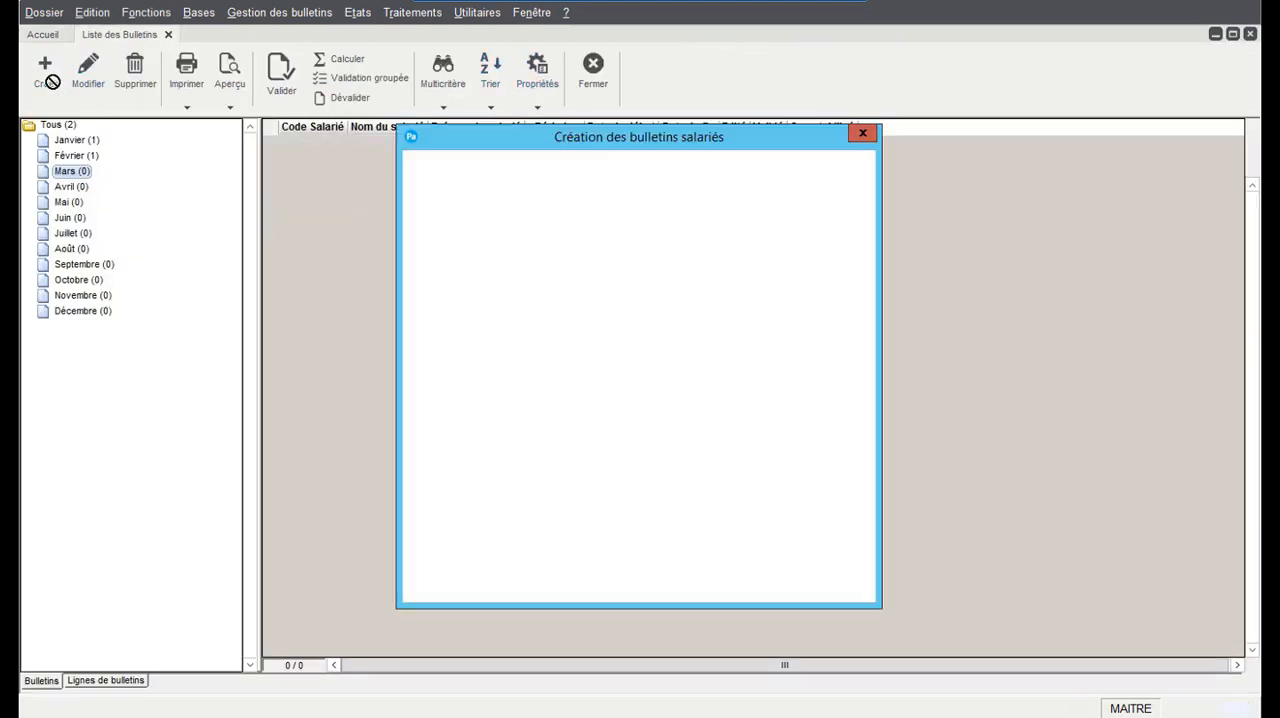
double_click(592, 371)
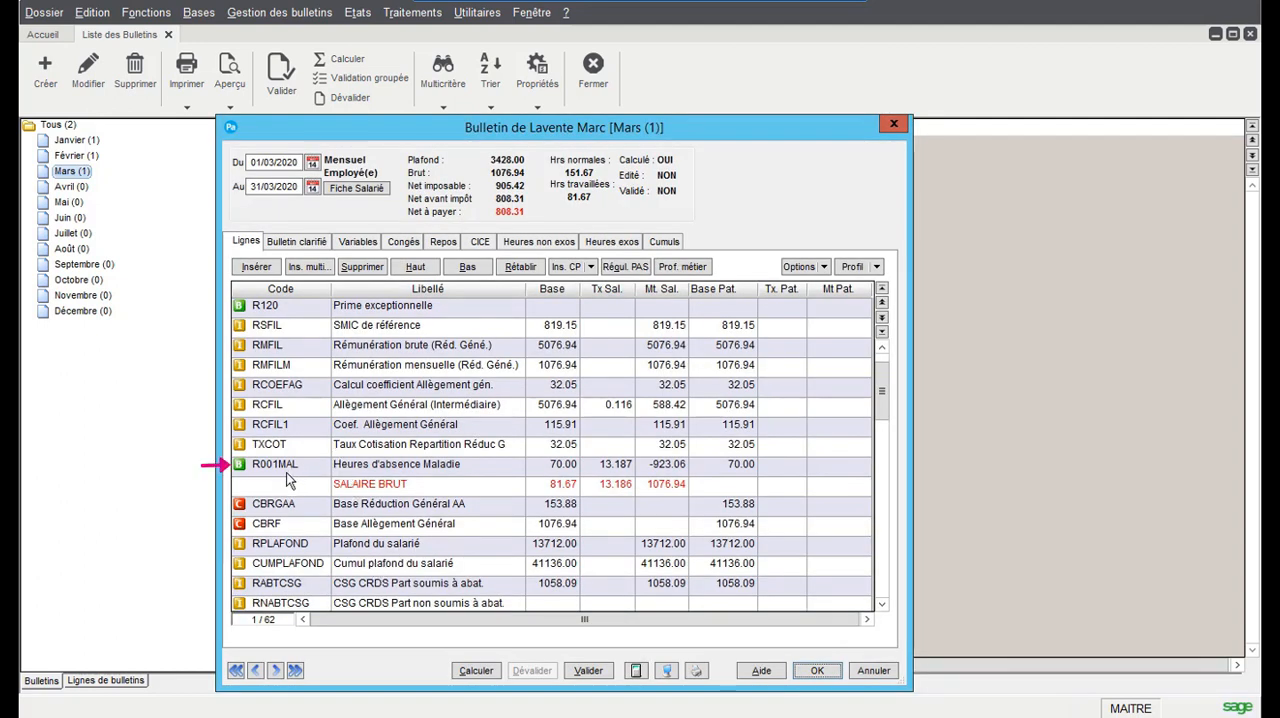
click(286, 471)
click(553, 466)
click(659, 469)
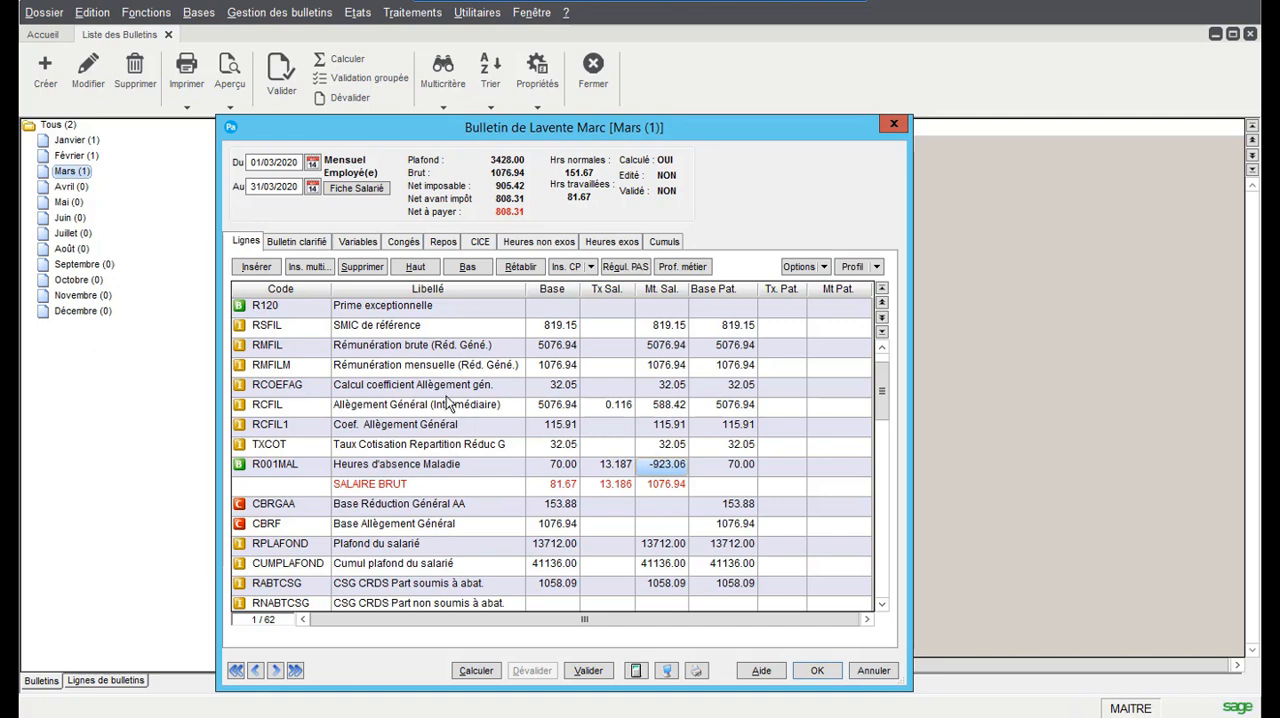
Insert the items IJSSM and IJSSGN above the SALAIRE BRUT line of the payslip
scroll(335, 420, down, 2)
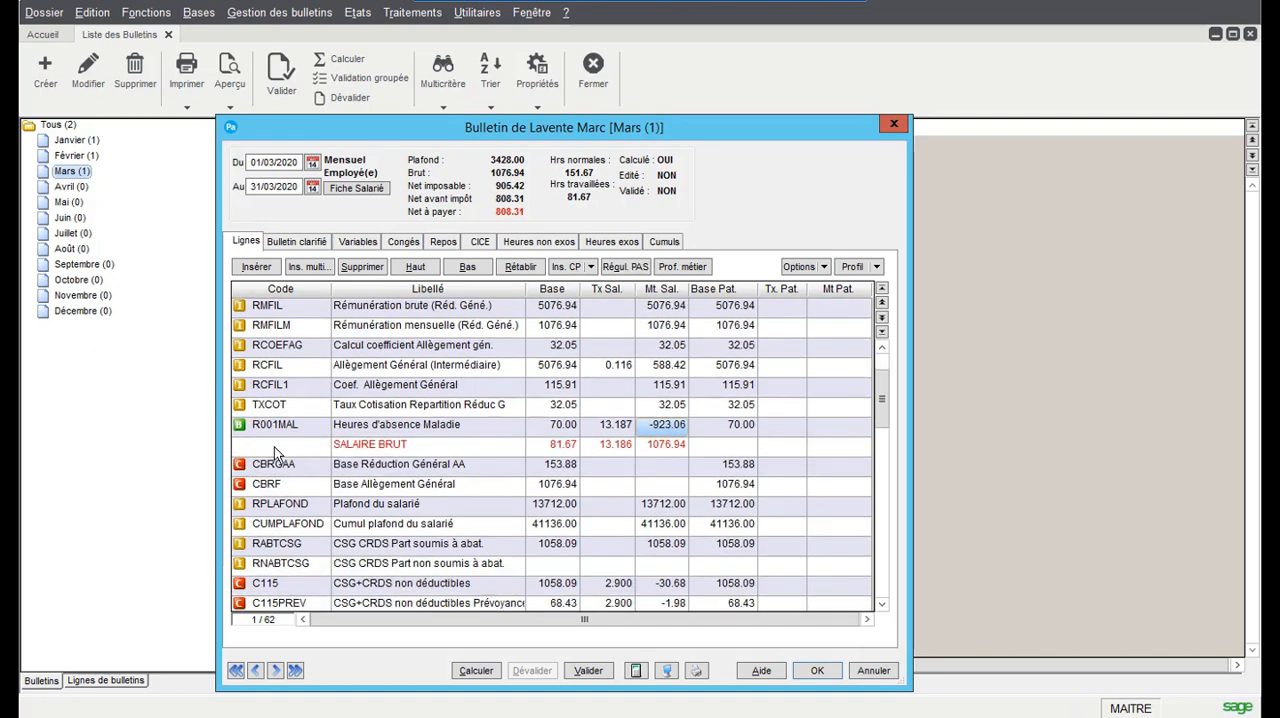
click(302, 444)
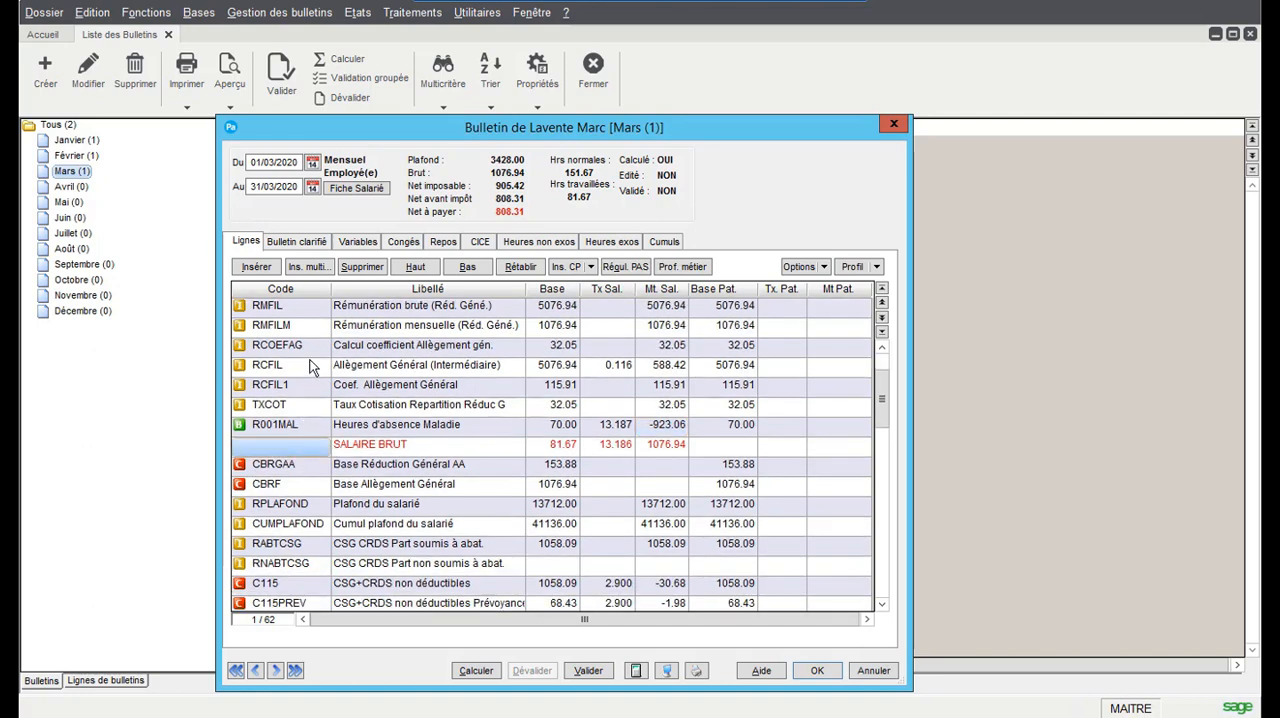
click(268, 268)
click(266, 268)
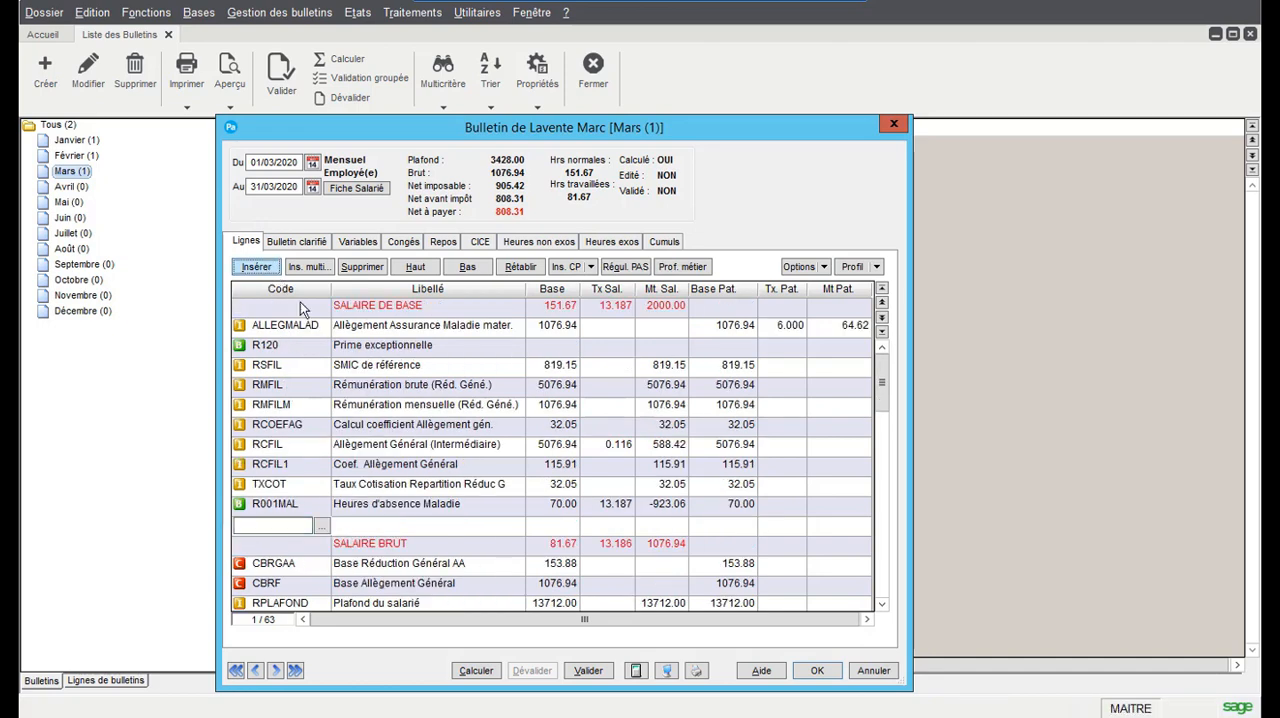
text(IJ)
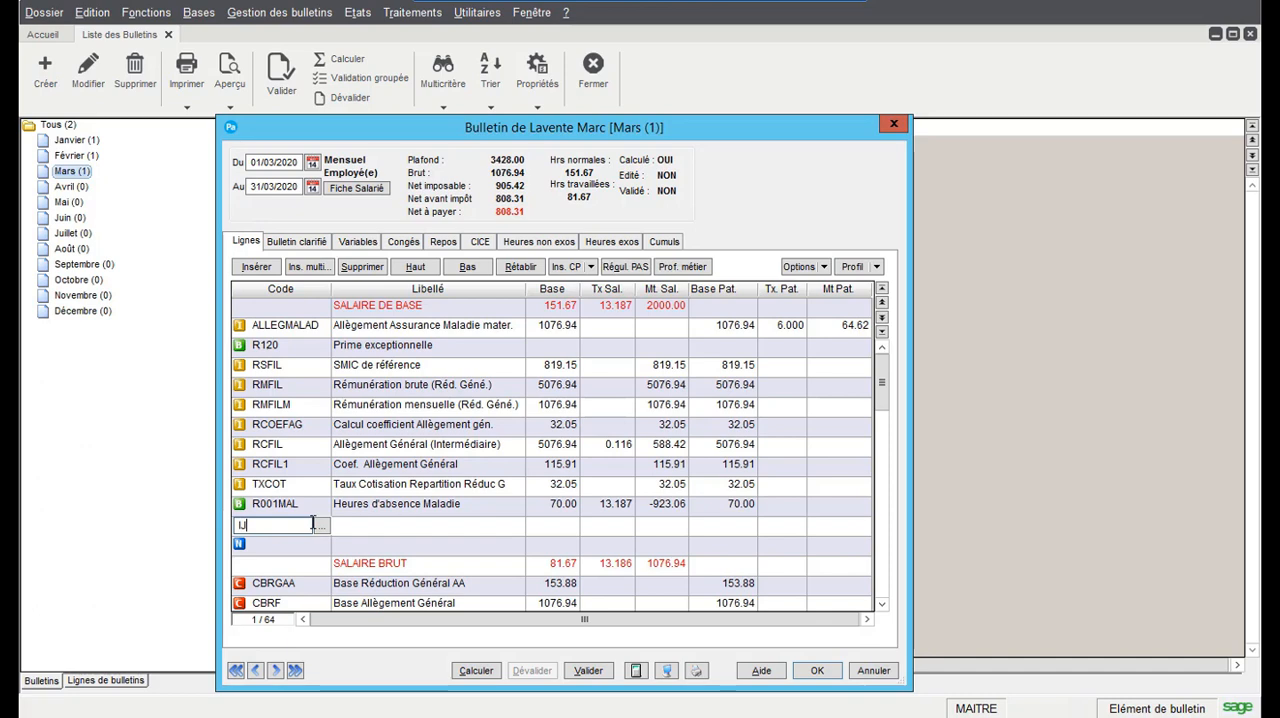
text(SSM)
key(Return)
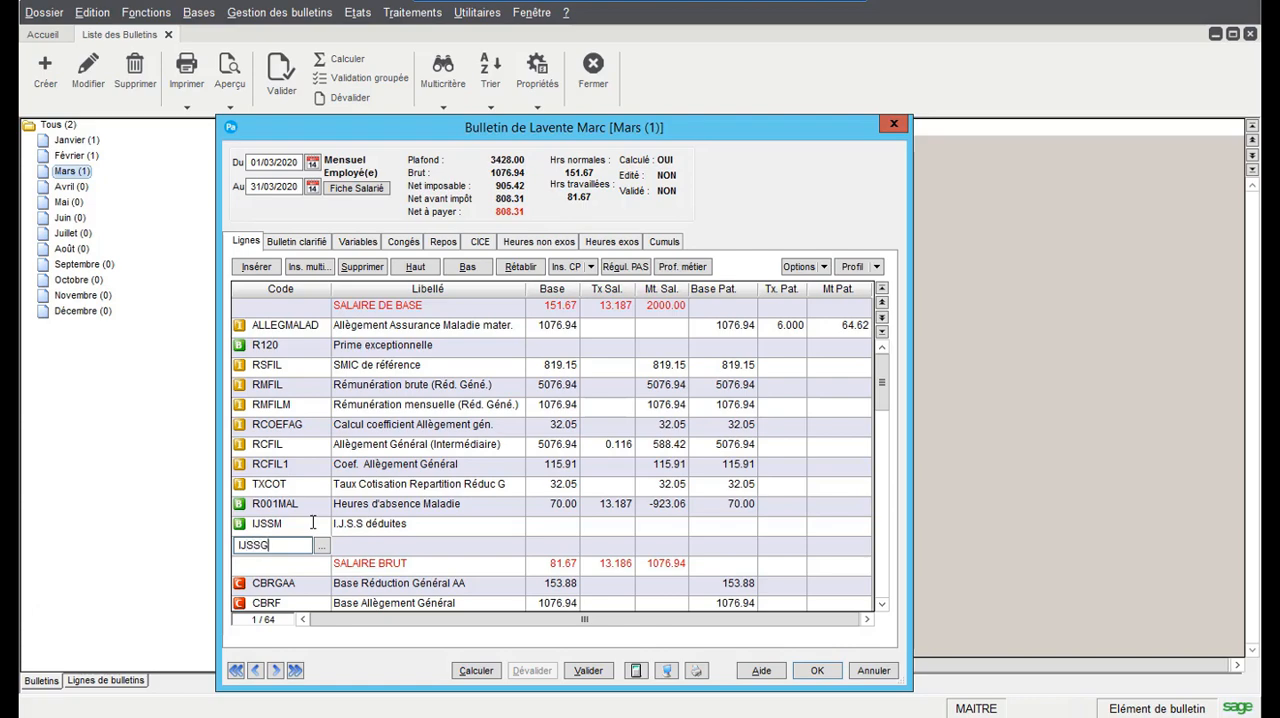
text(IJSSGN)
key(Return)
Insert the items IJSSP and PASIJSS above the NET A PAYER line of the payslip
scroll(372, 455, down, 10)
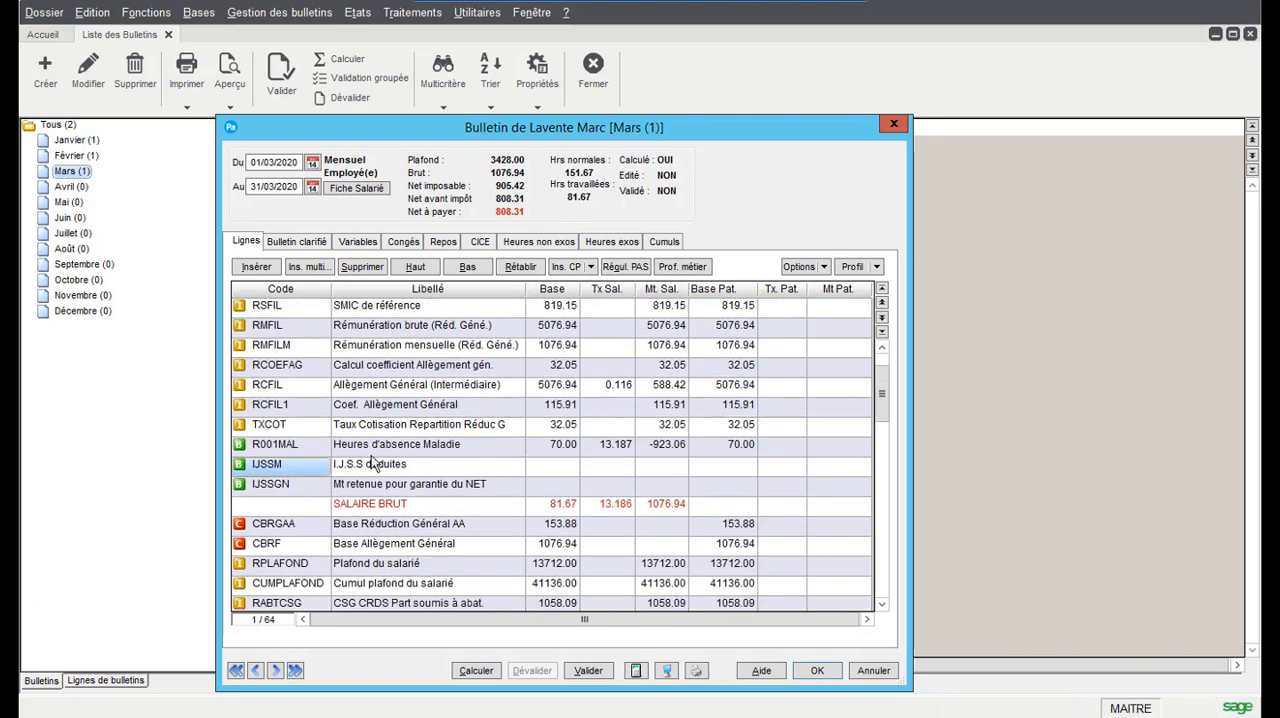
scroll(372, 455, down, 8)
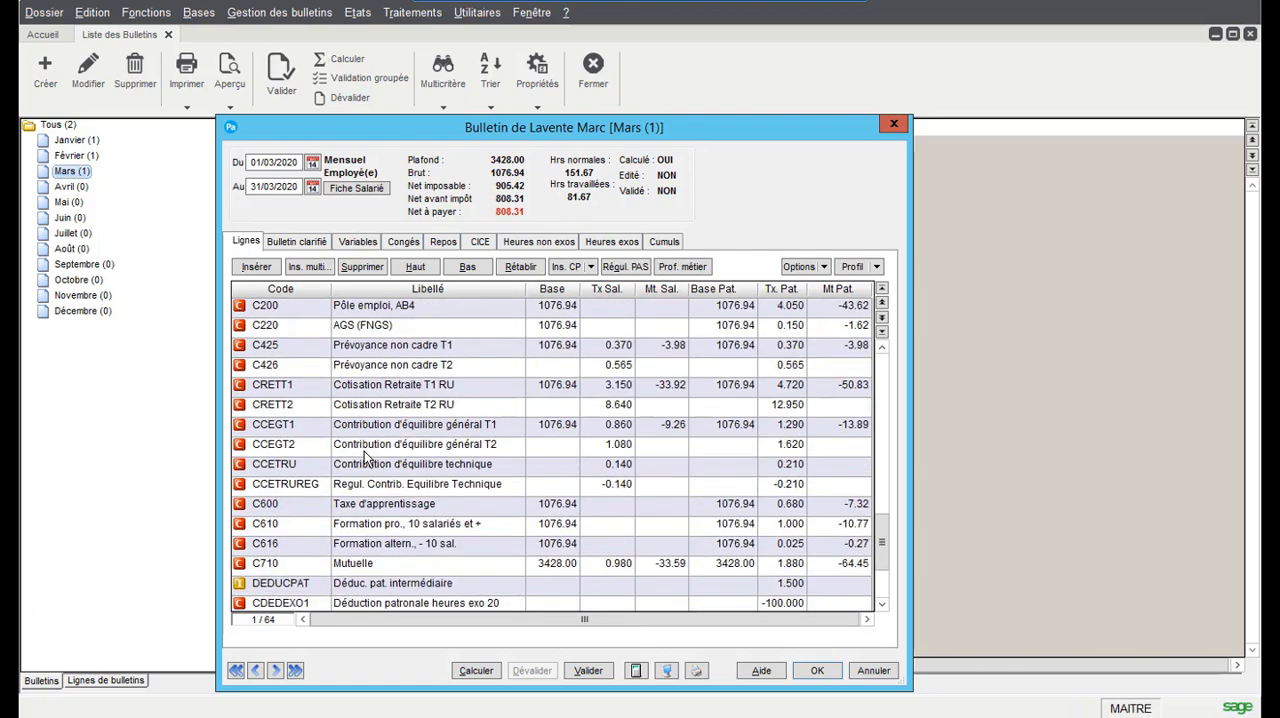
click(288, 592)
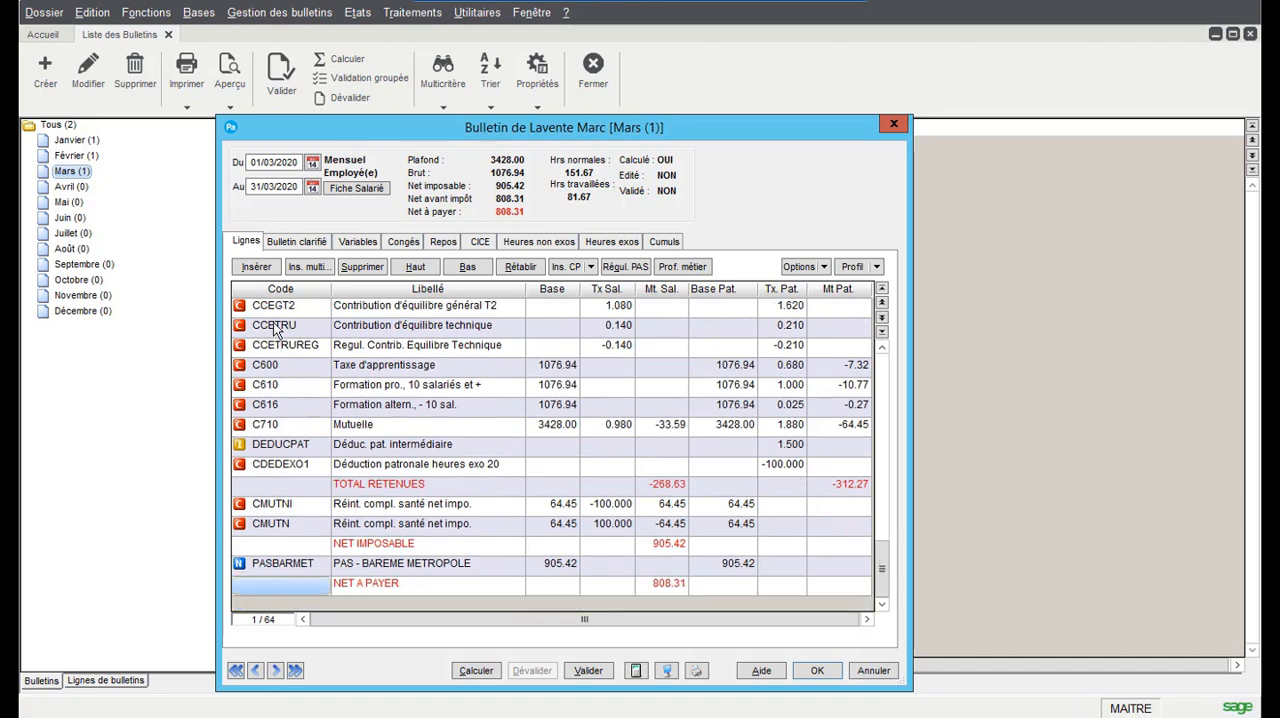
double_click(260, 270)
click(273, 550)
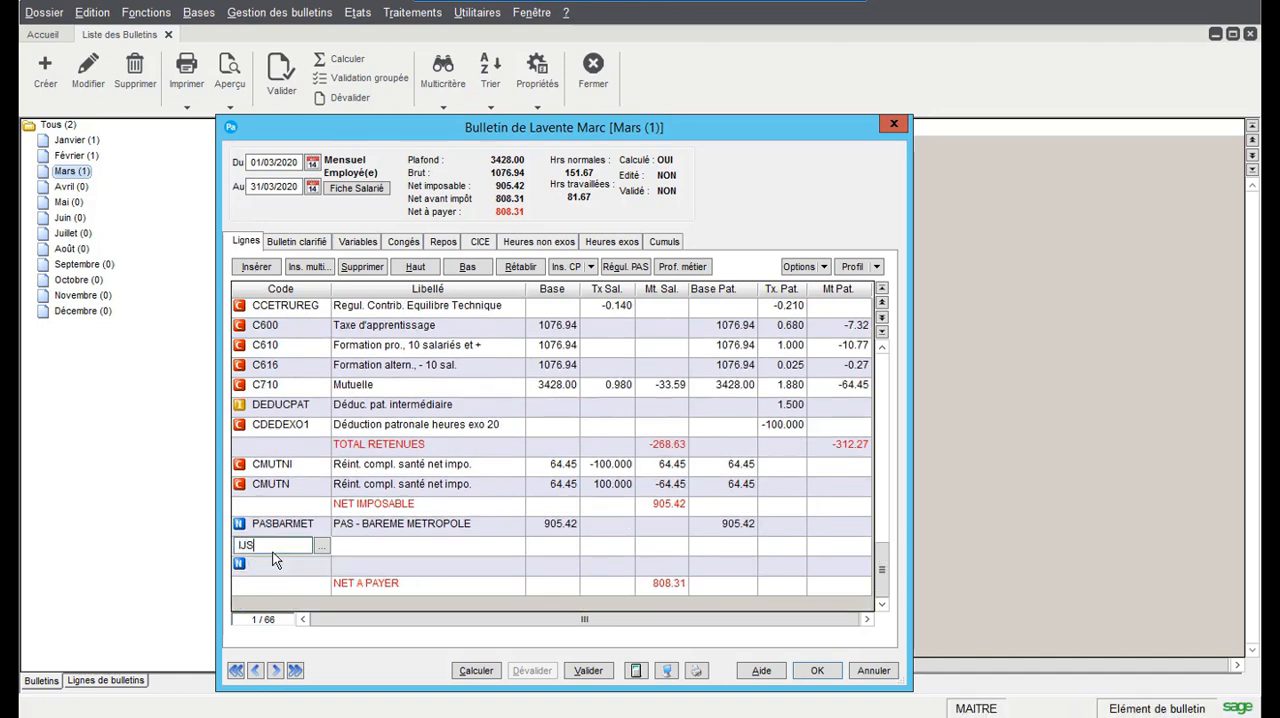
text(IJSSP)
key(Return)
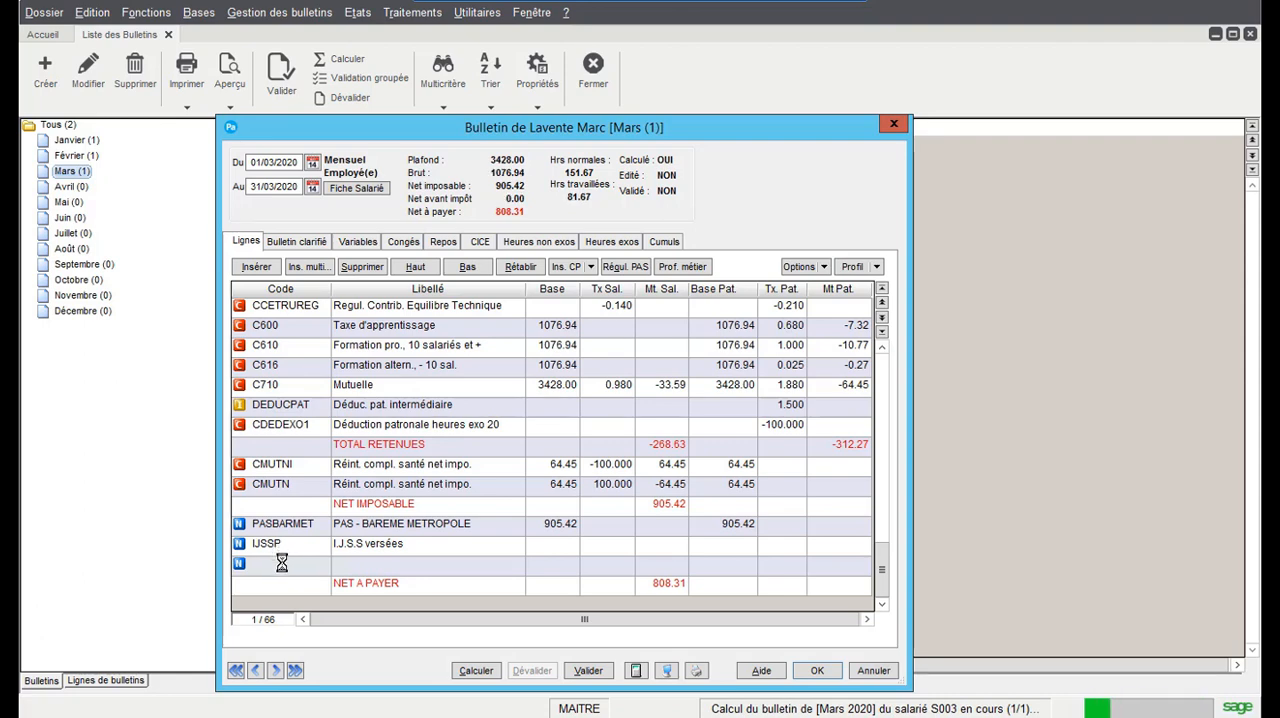
text(PASUSS)
key(Return)
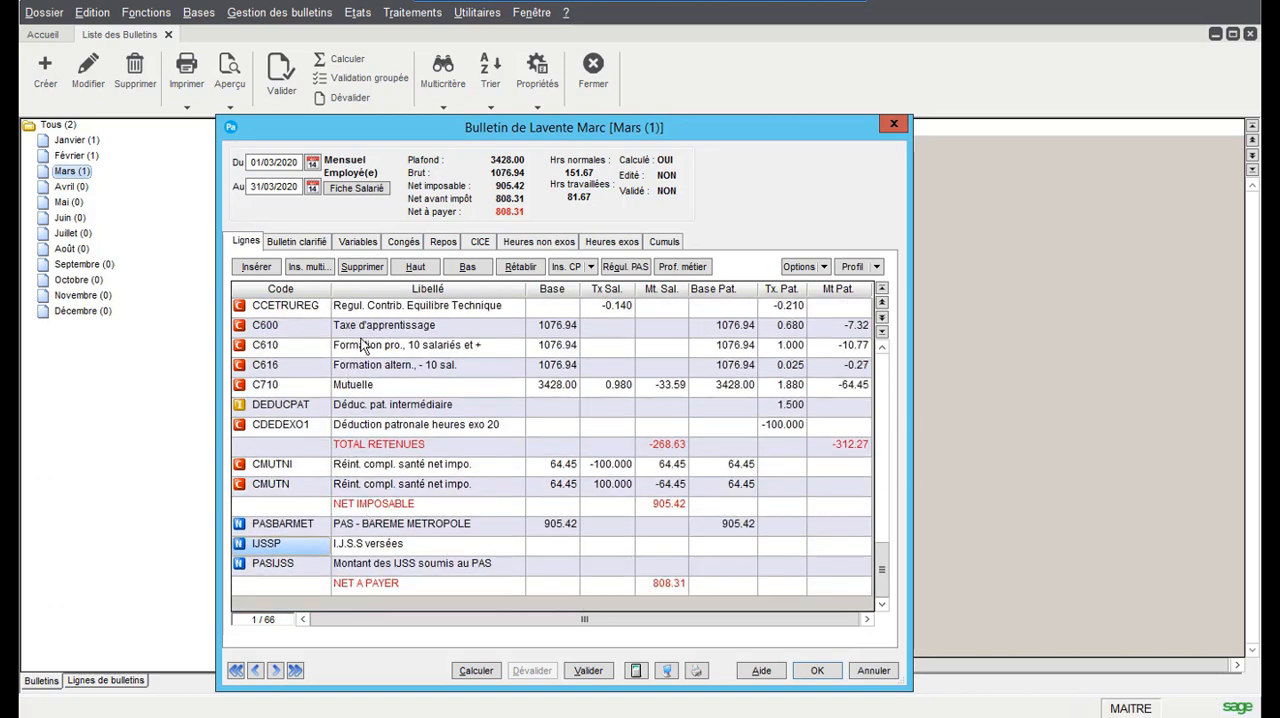
Sort the payslip's variables by code and set the IJSS amount MTIJSS to 429.38
click(358, 242)
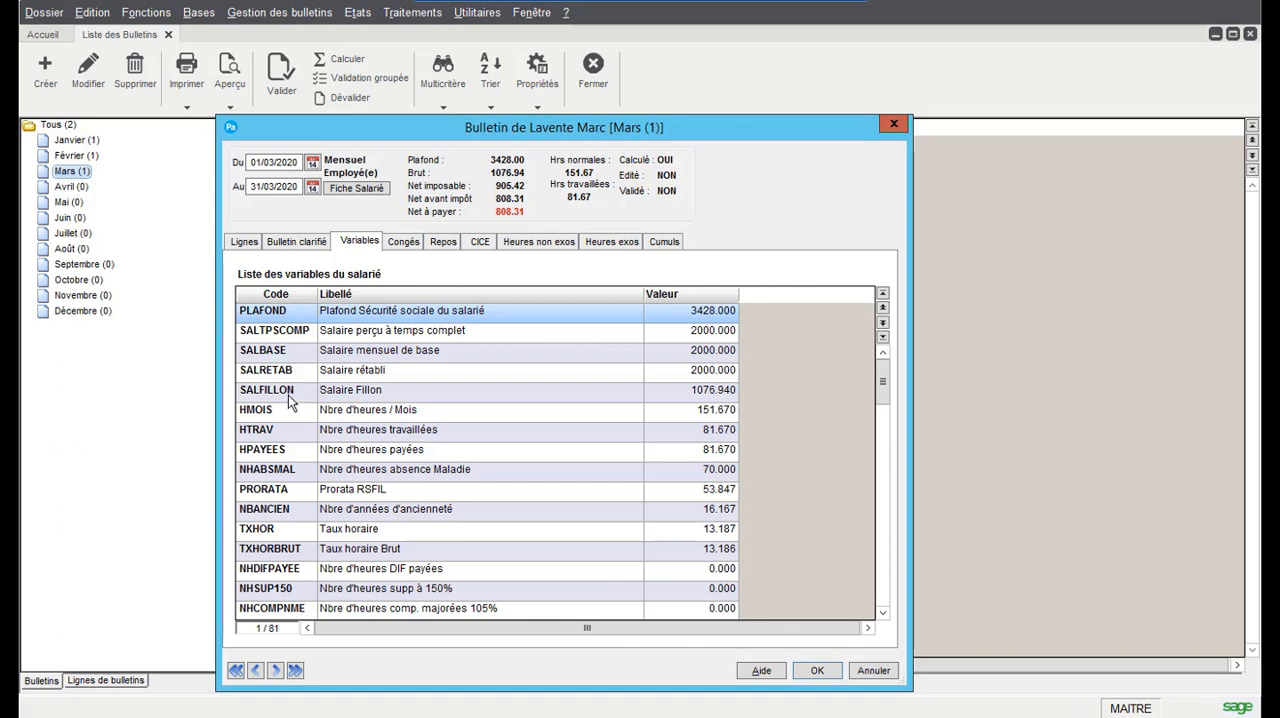
click(270, 295)
scroll(258, 520, down, 1)
scroll(262, 524, down, 1)
scroll(304, 492, down, 2)
scroll(300, 508, down, 2)
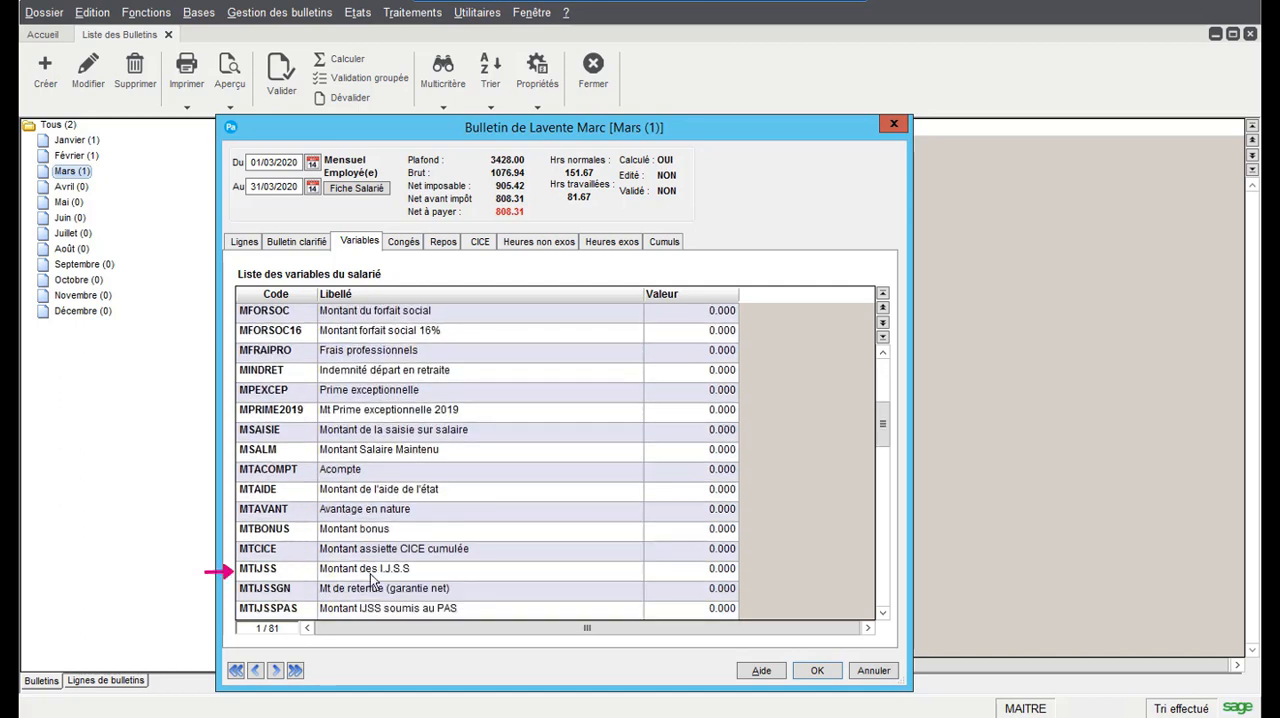
double_click(681, 569)
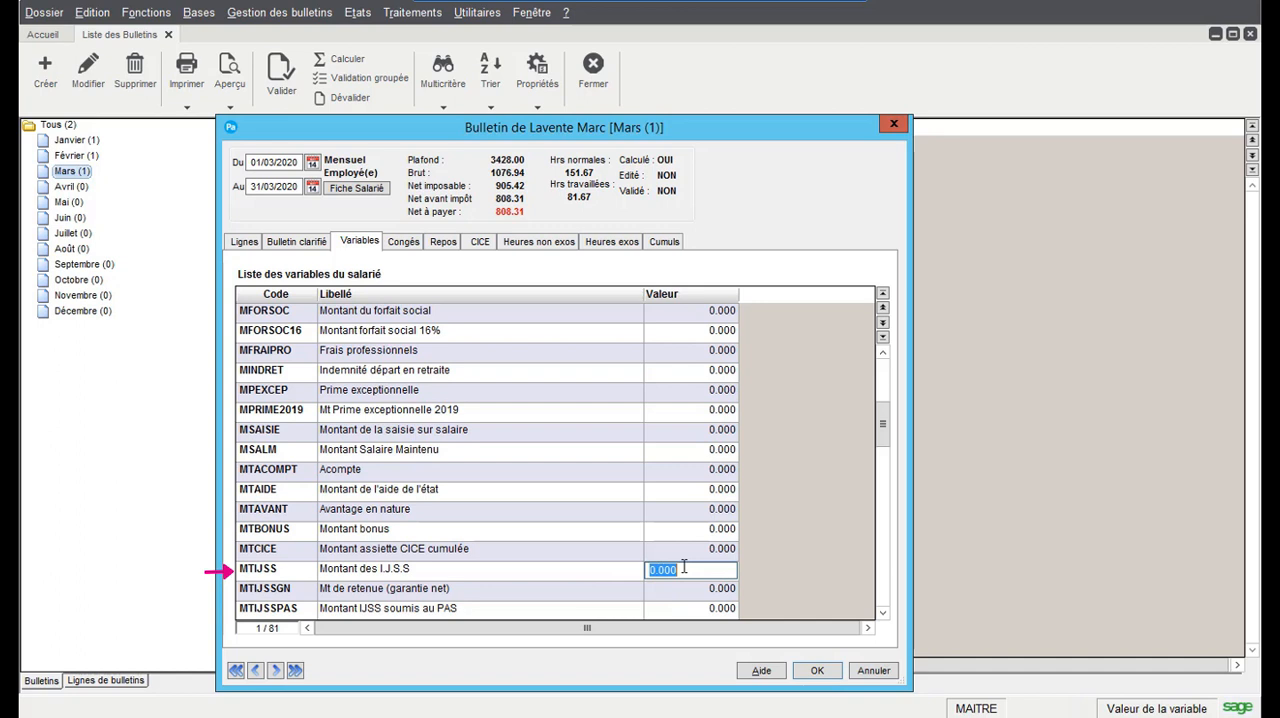
text(429.38)
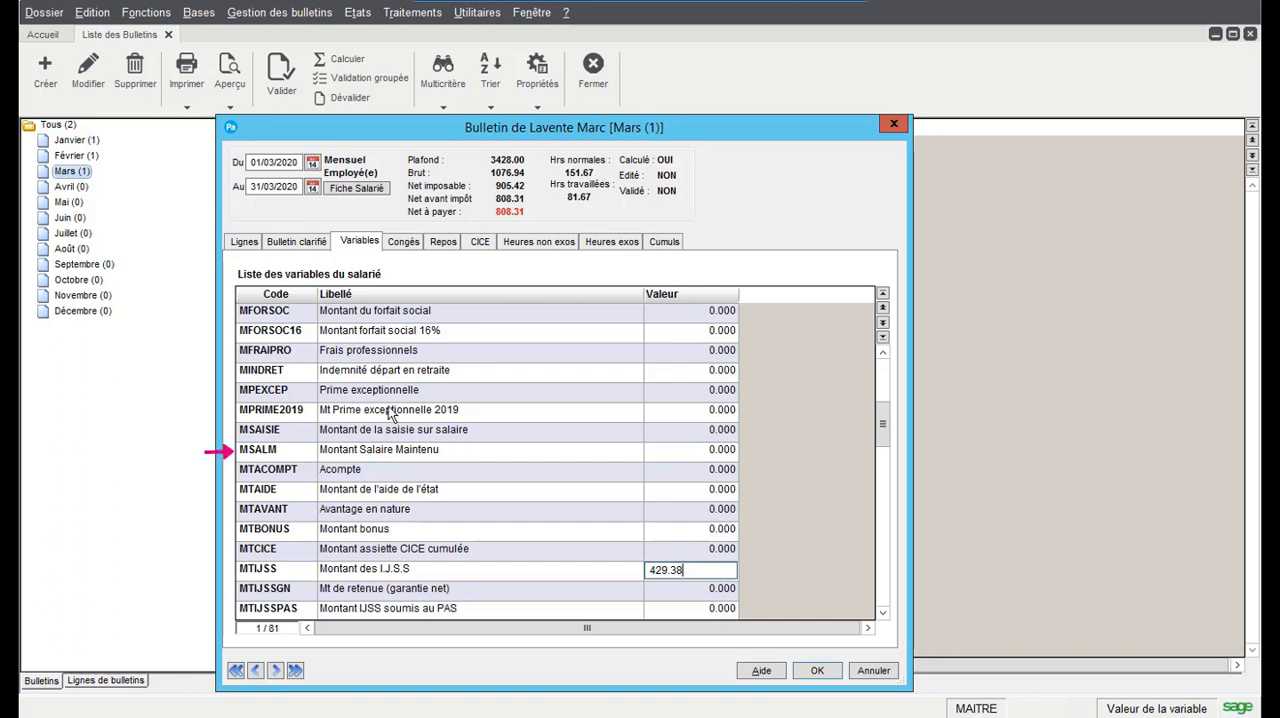
key(Return)
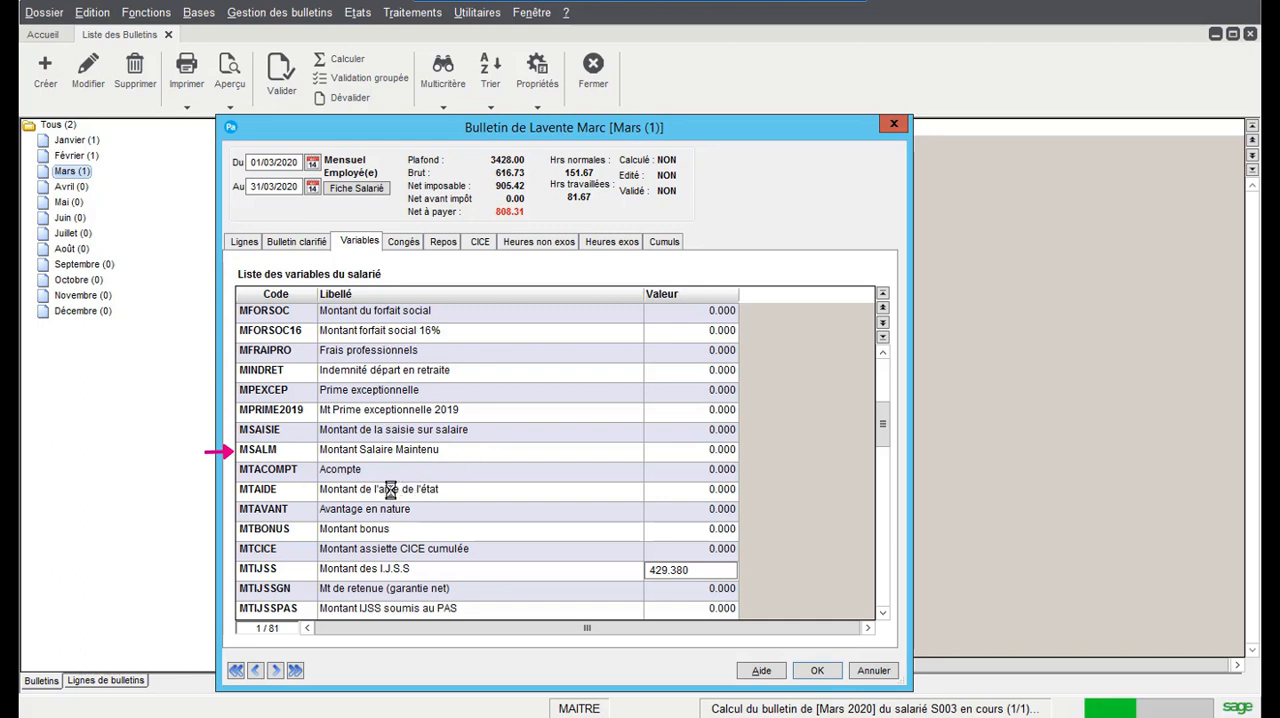
Set the maintained salary MSALM to 923.05 and the number of sick days subject to PAS, NBJIJSSPAS, to 14
click(709, 588)
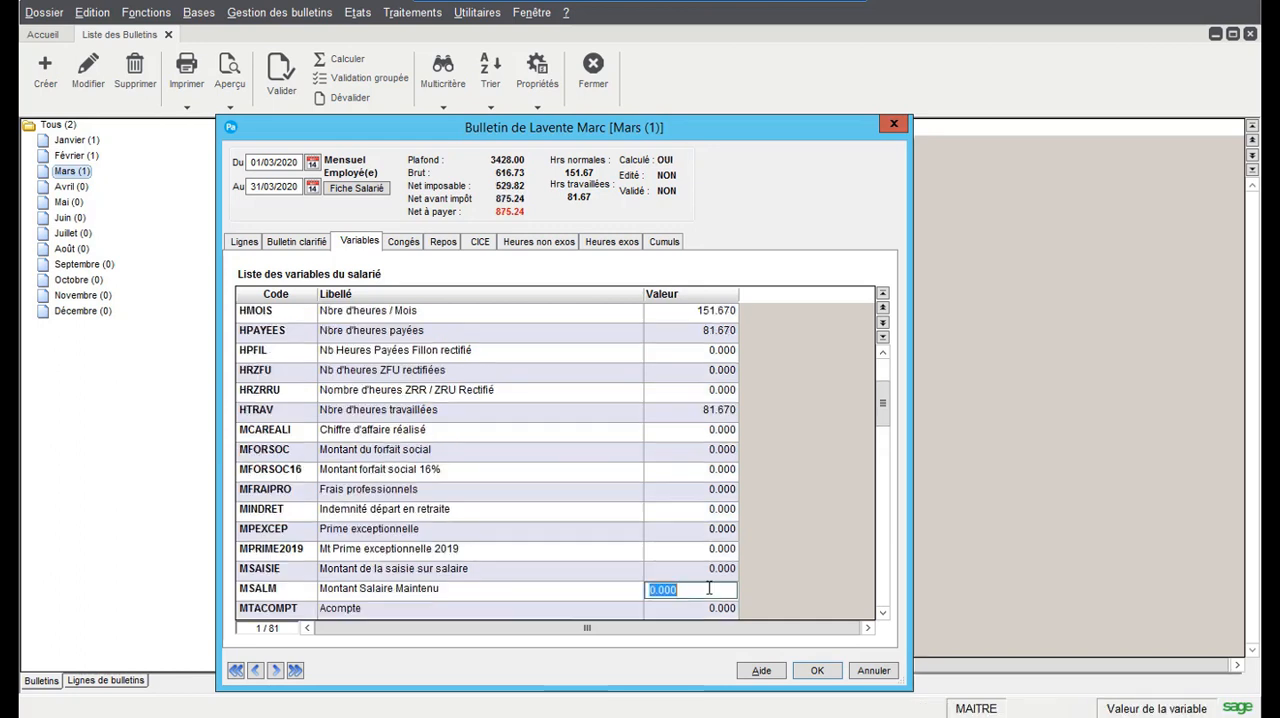
text(923.05)
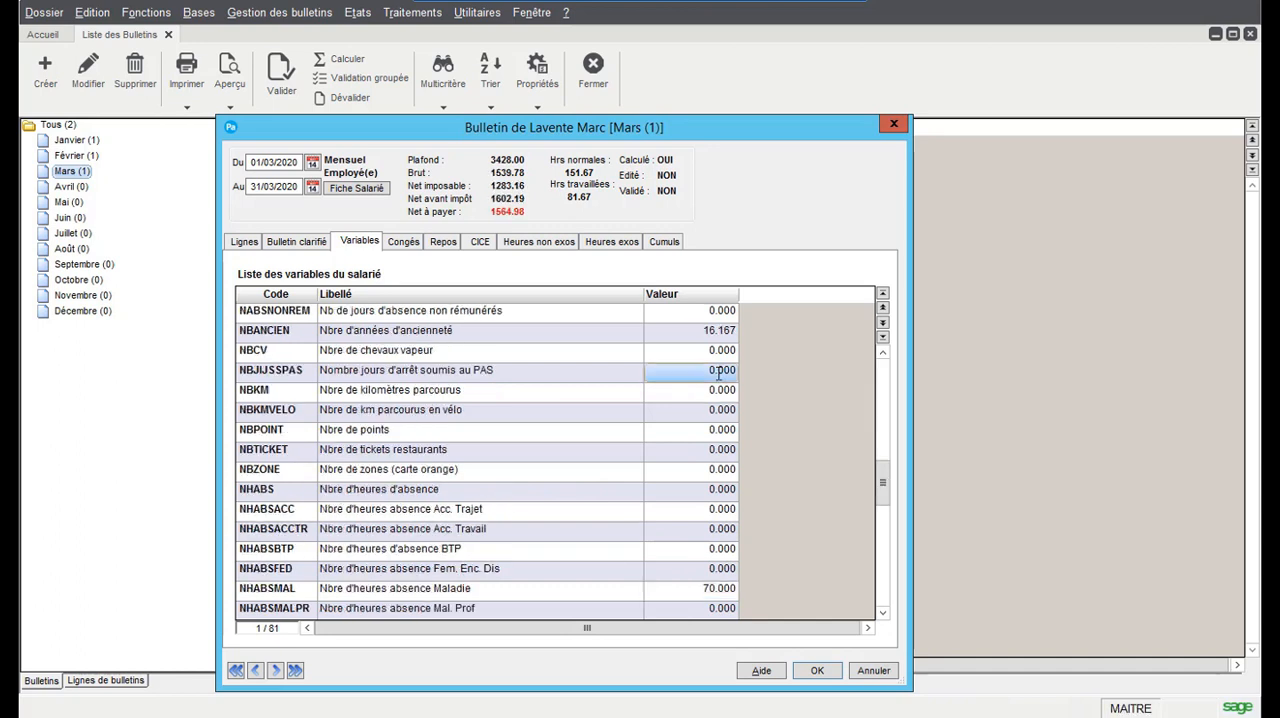
click(725, 373)
text(14)
key(Return)
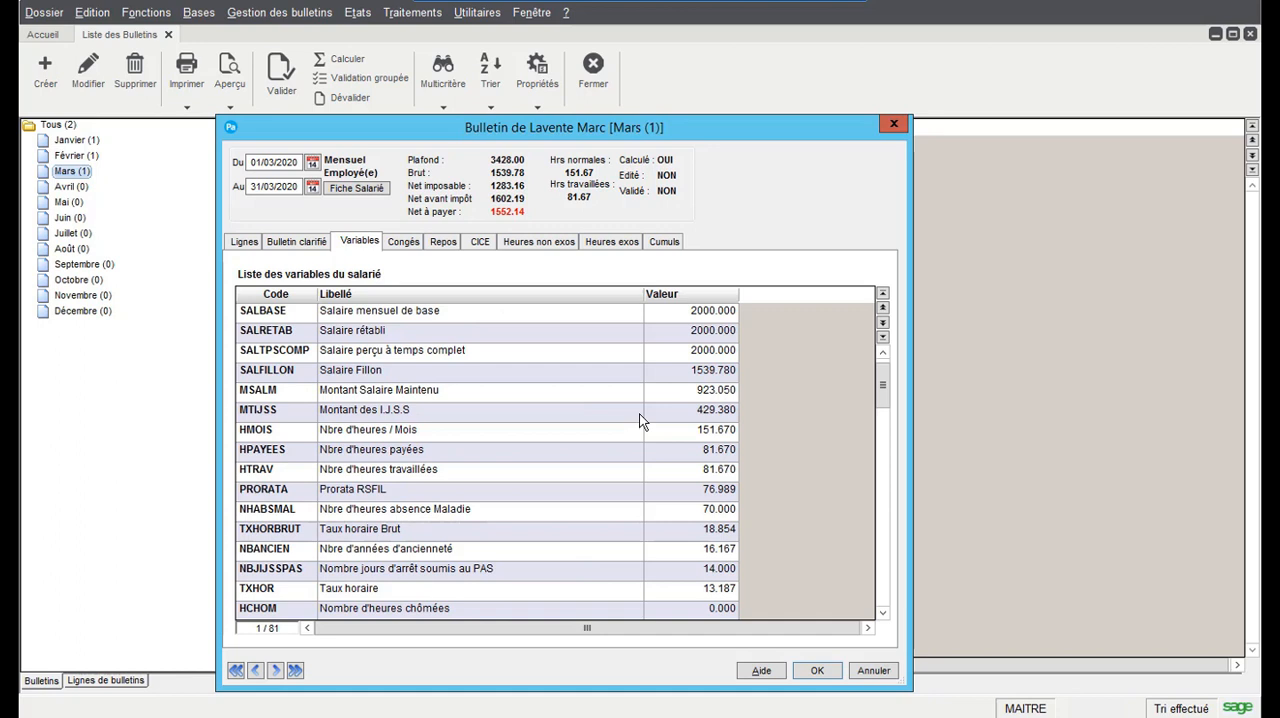
Recalculate the payslip, review its variables and its absence, IJSS, salary maintenance and NET A PAYER lines, and save it
scroll(692, 484, down, 1)
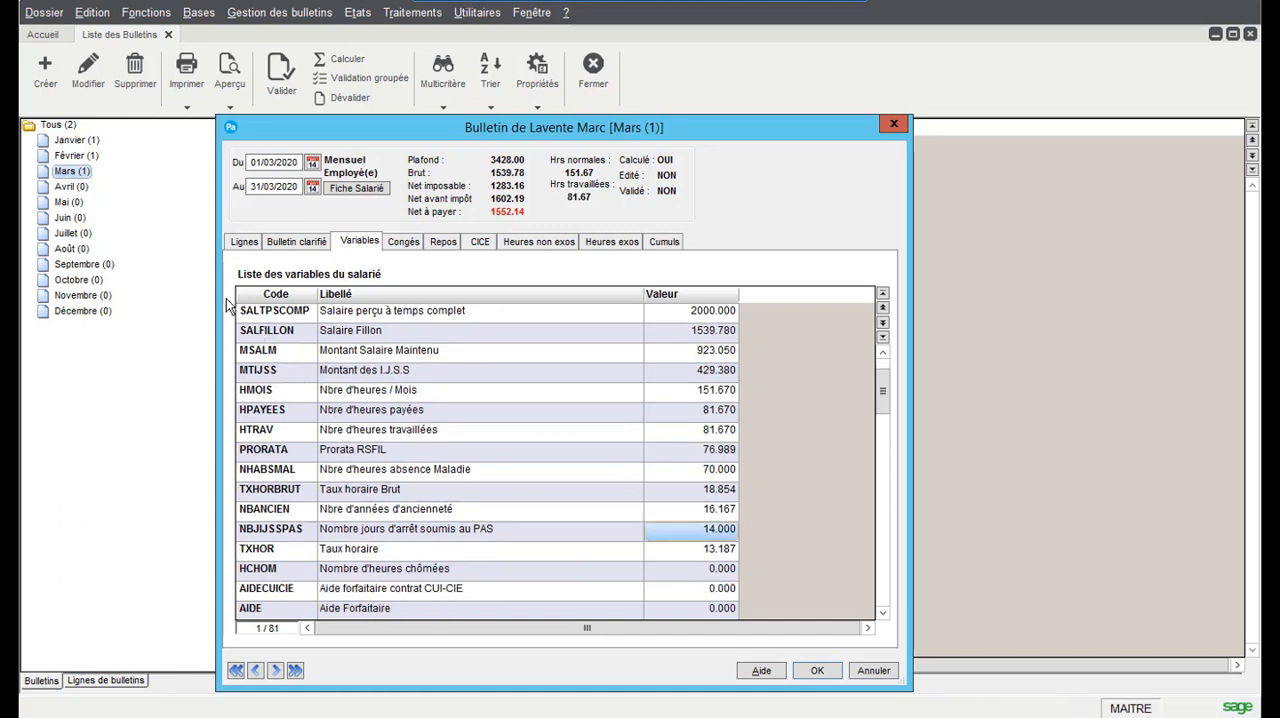
click(249, 242)
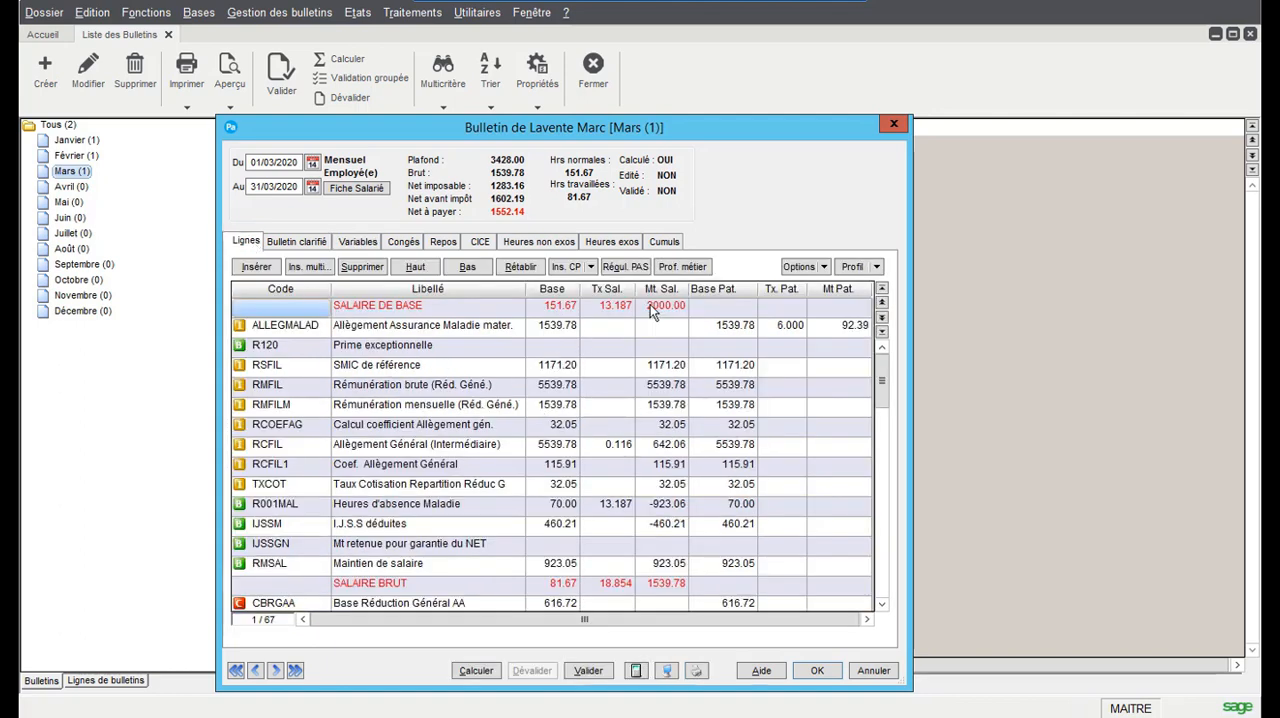
scroll(693, 400, down, 2)
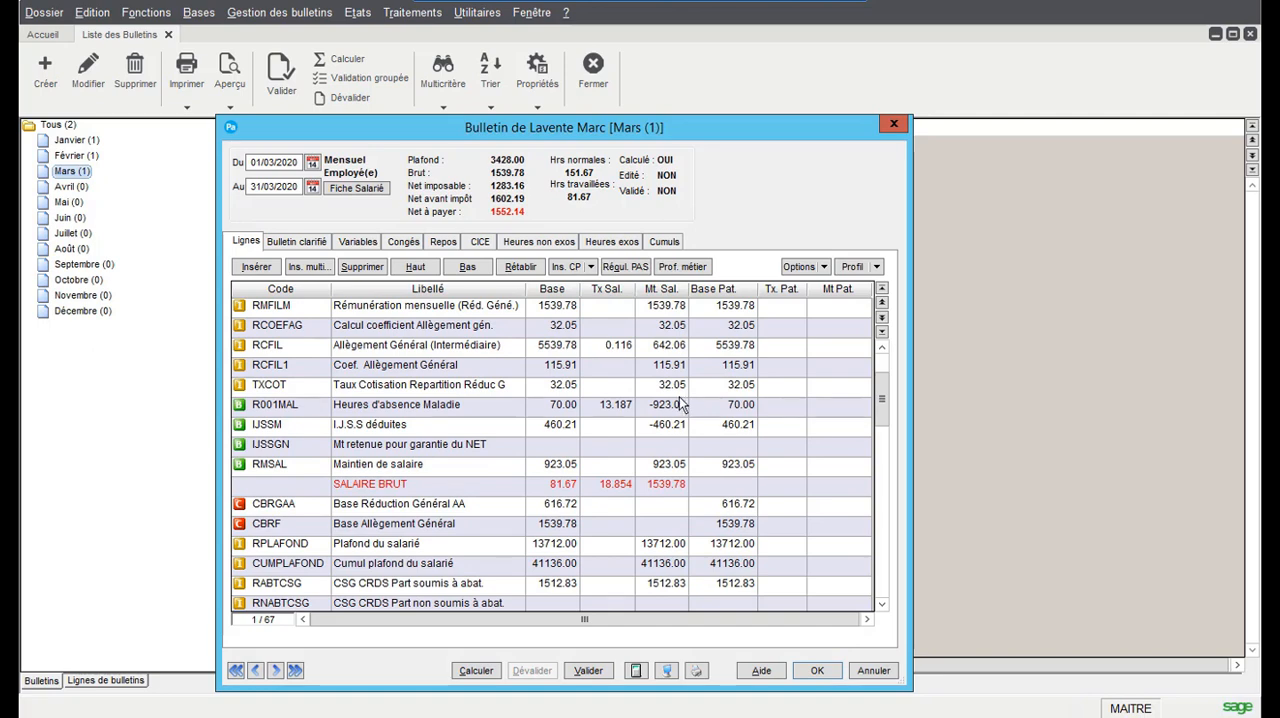
scroll(663, 403, down, 2)
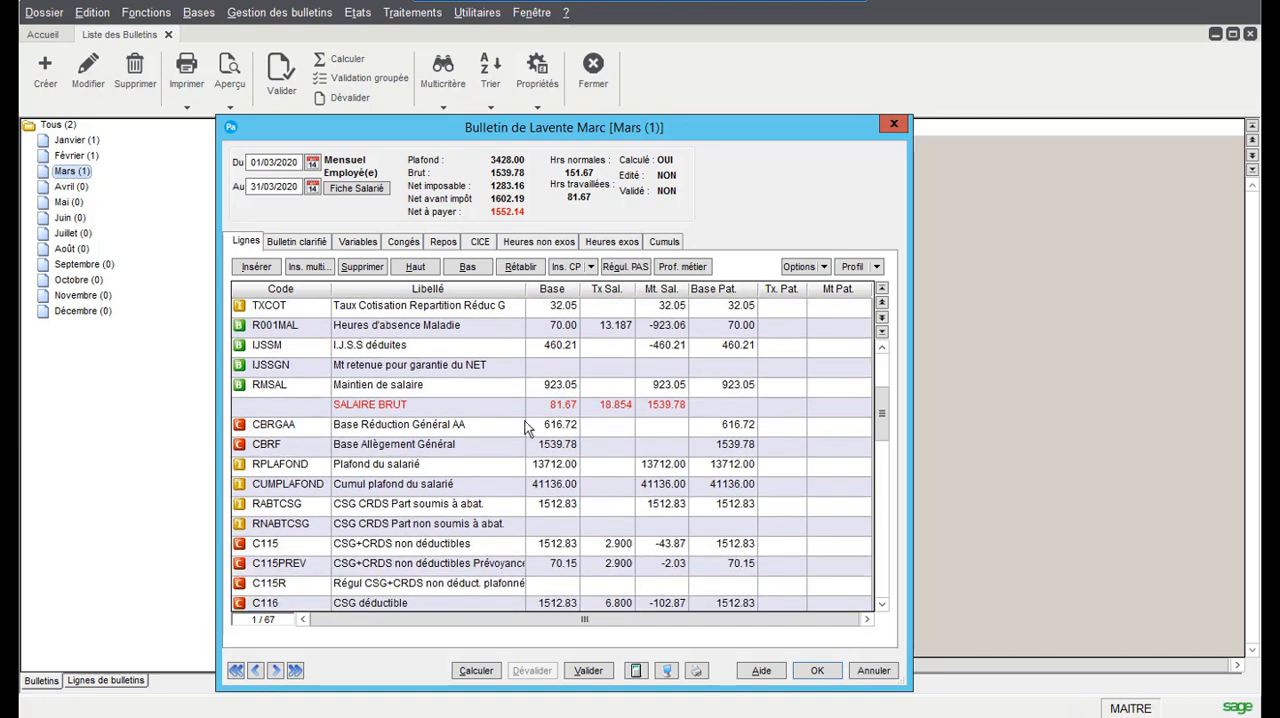
click(488, 670)
scroll(743, 490, down, 7)
scroll(707, 510, down, 8)
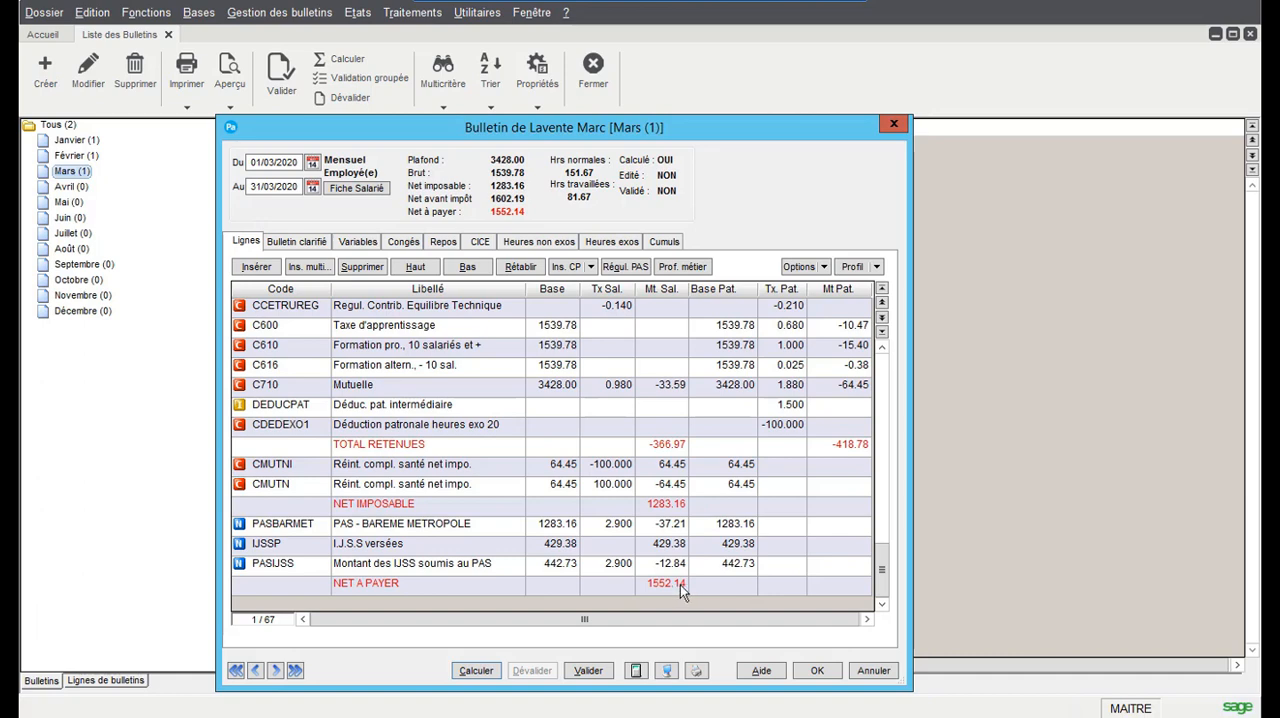
click(817, 671)
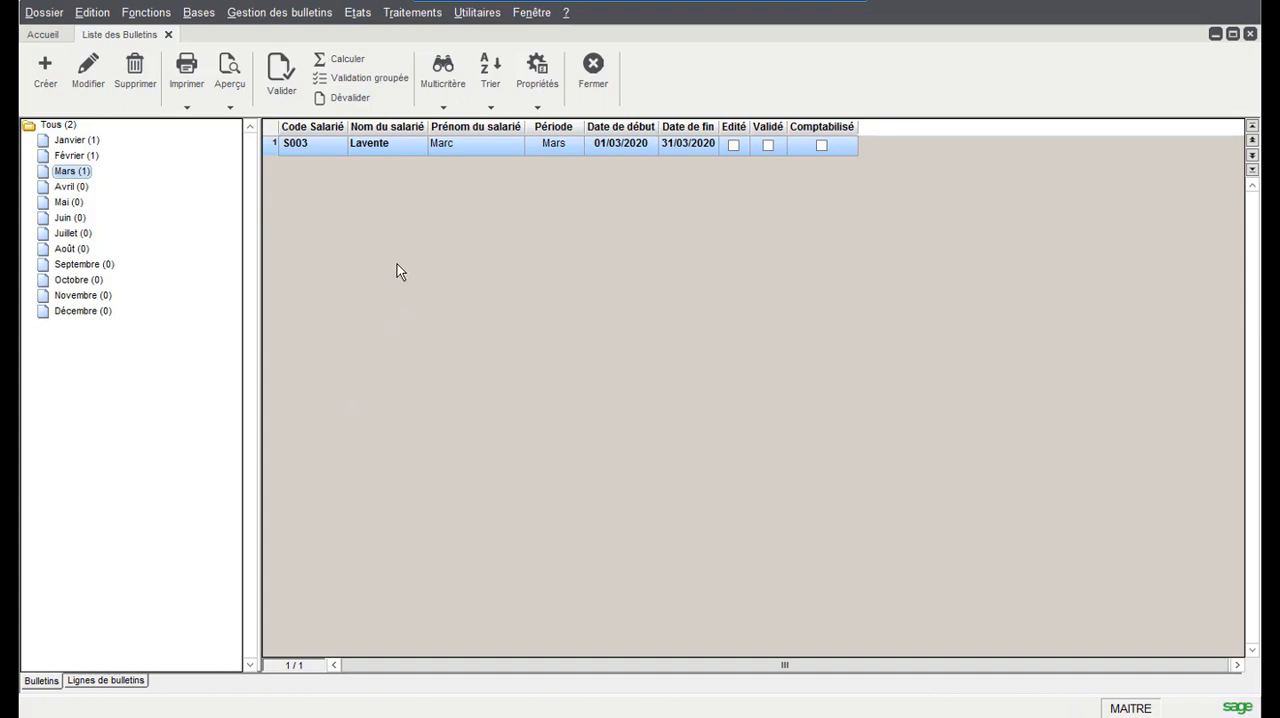
Check in the company parameters (Paramètres 1) that automatic calculation of payslips during entry is enabled, and confirm the dialog
click(44, 12)
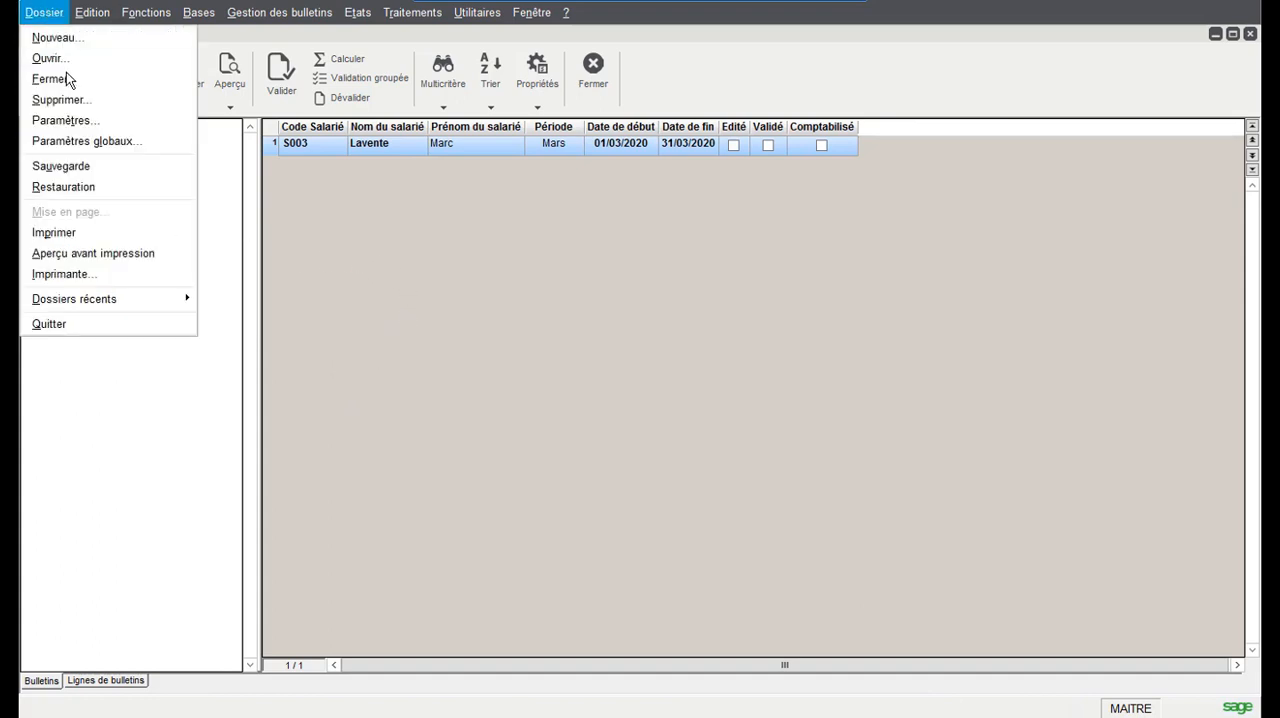
click(85, 133)
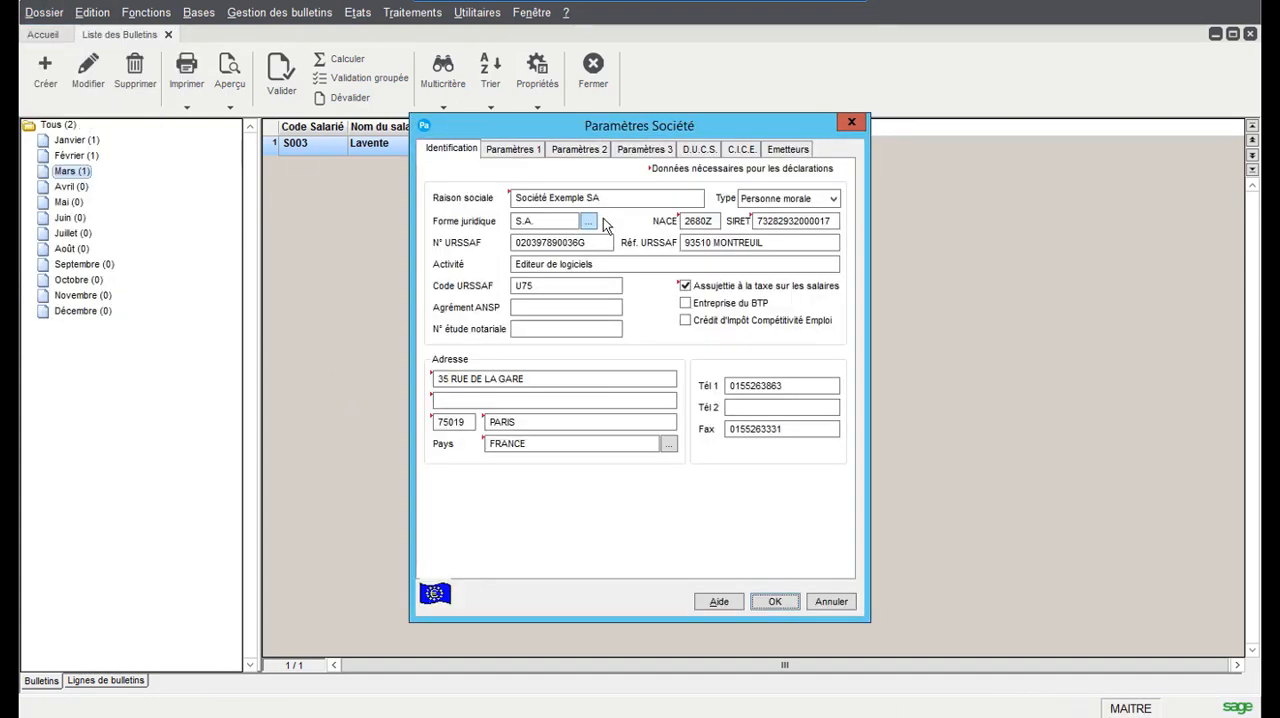
click(537, 158)
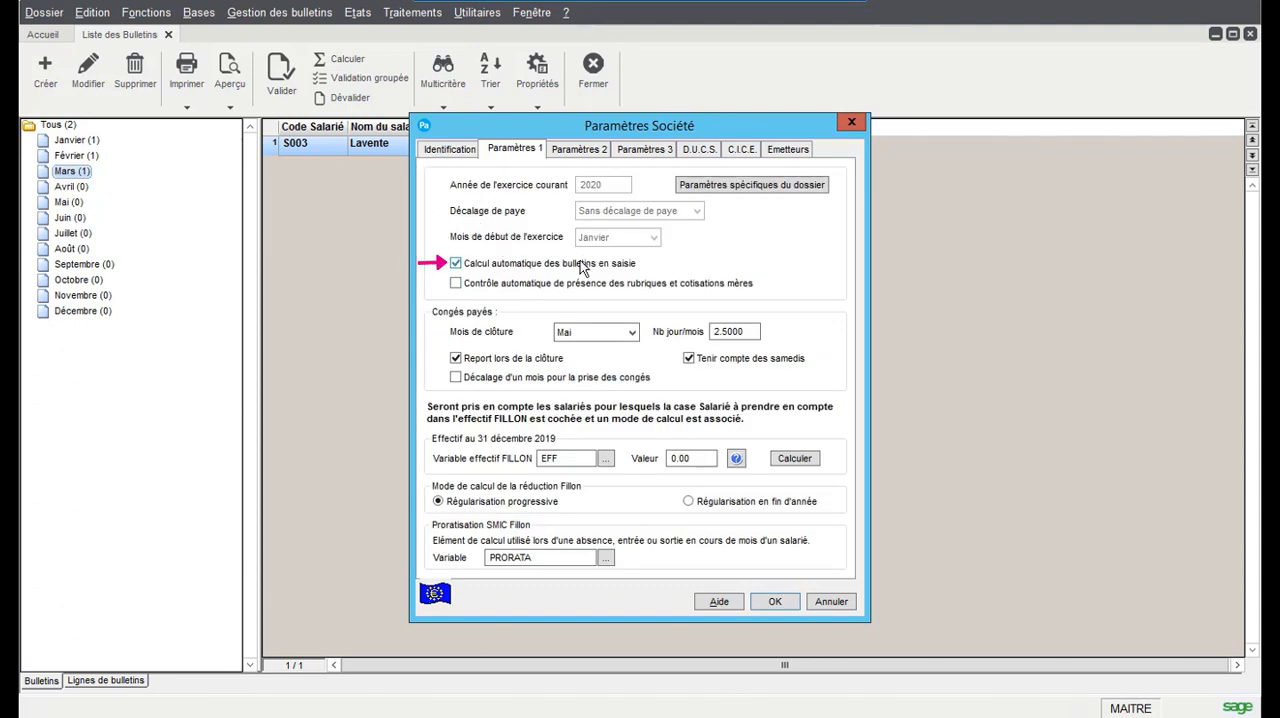
click(775, 601)
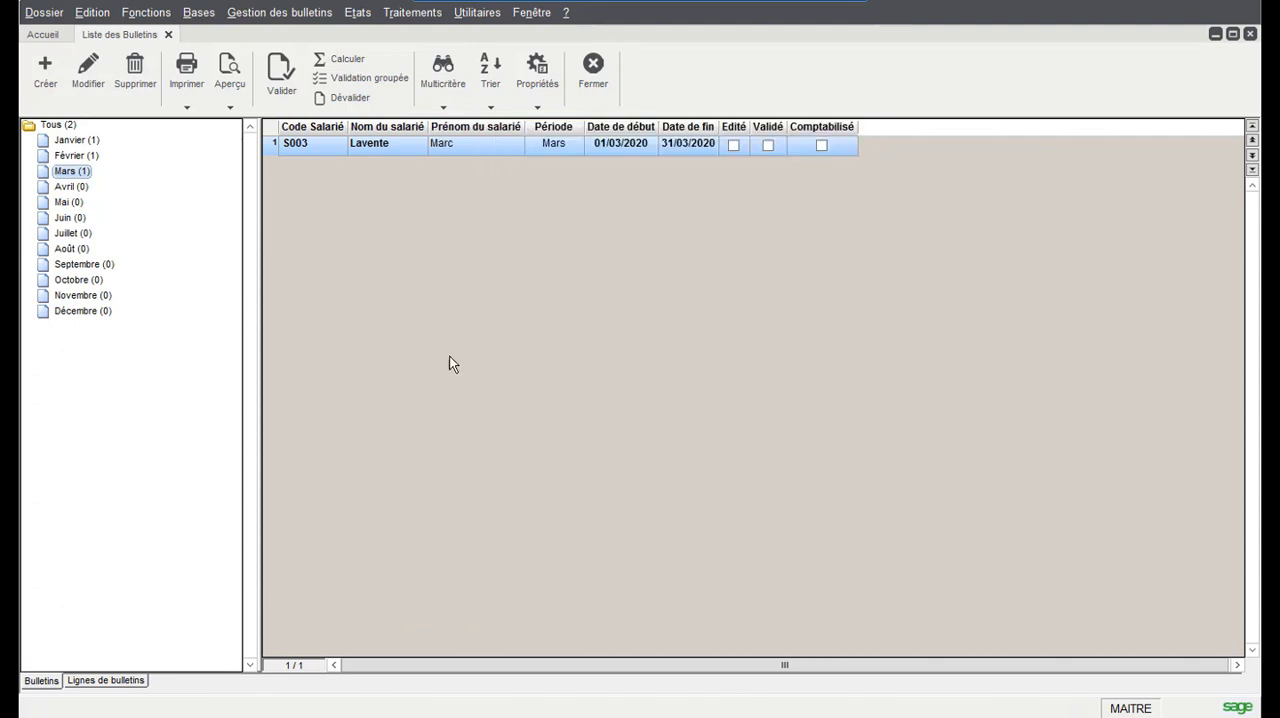
Reopen the March payslip and run a reverse payroll (Paye inversée) on the Net à payer for 1500.40
click(88, 70)
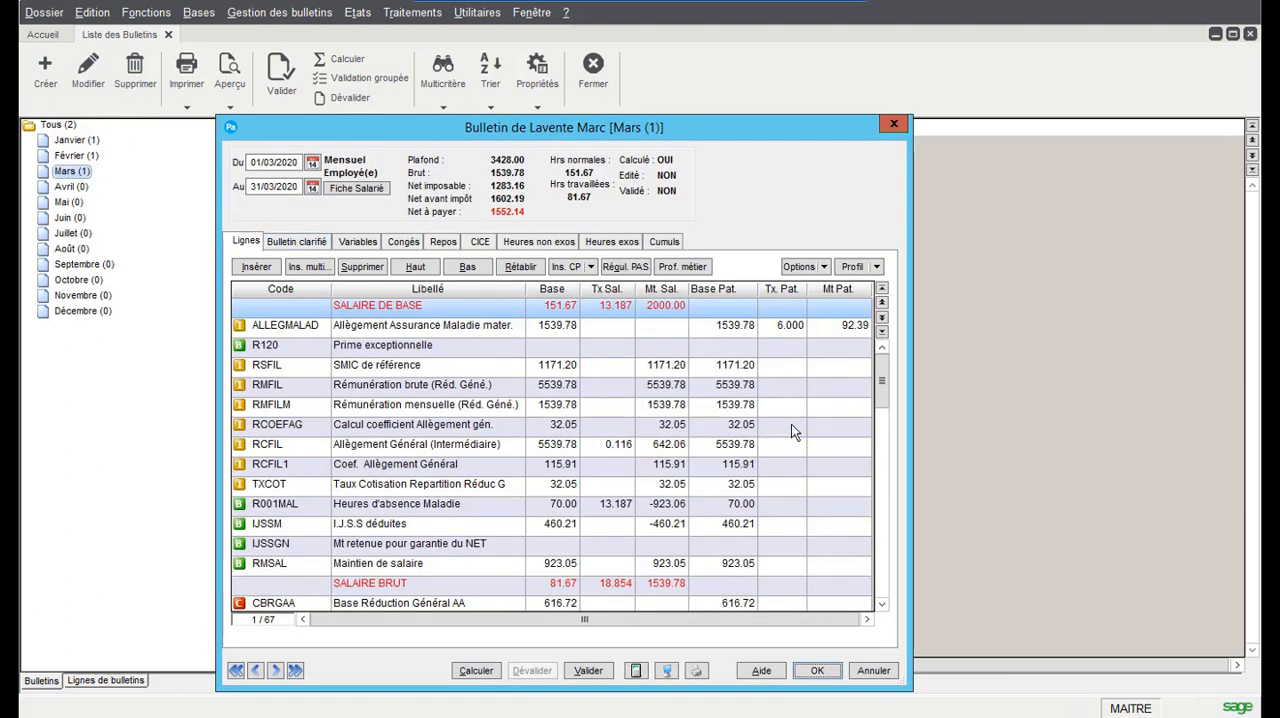
click(813, 266)
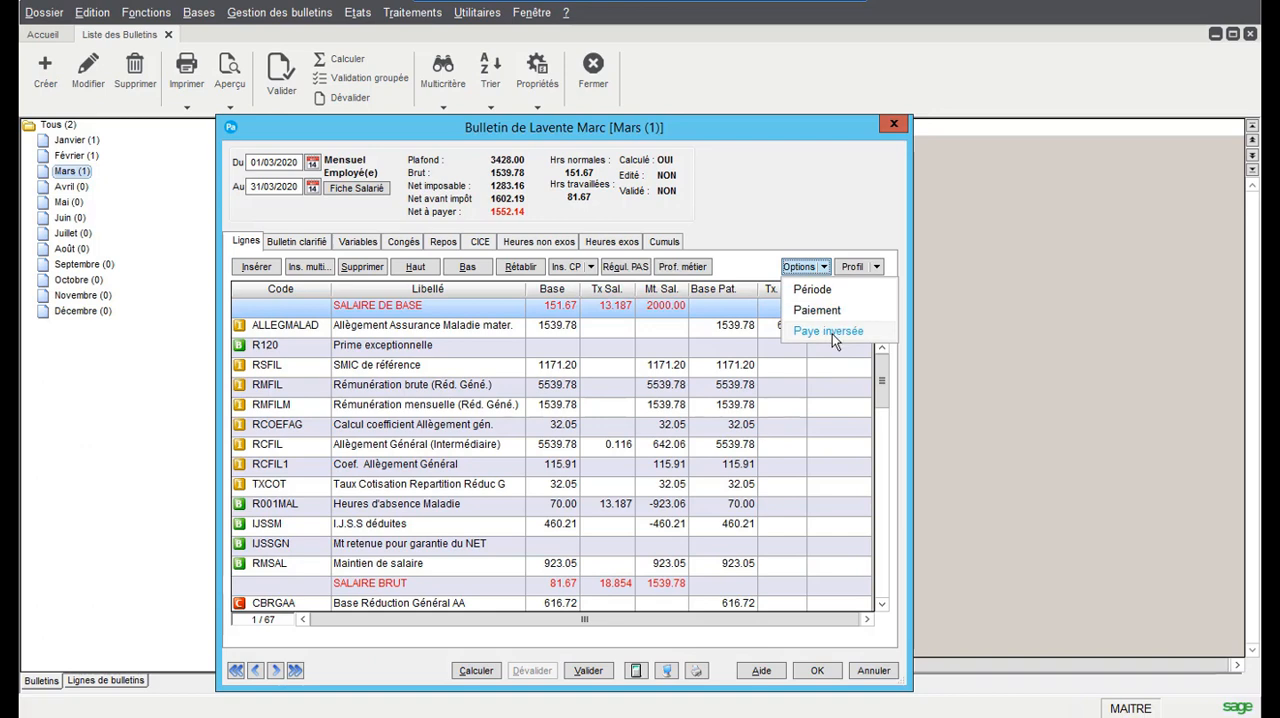
click(832, 332)
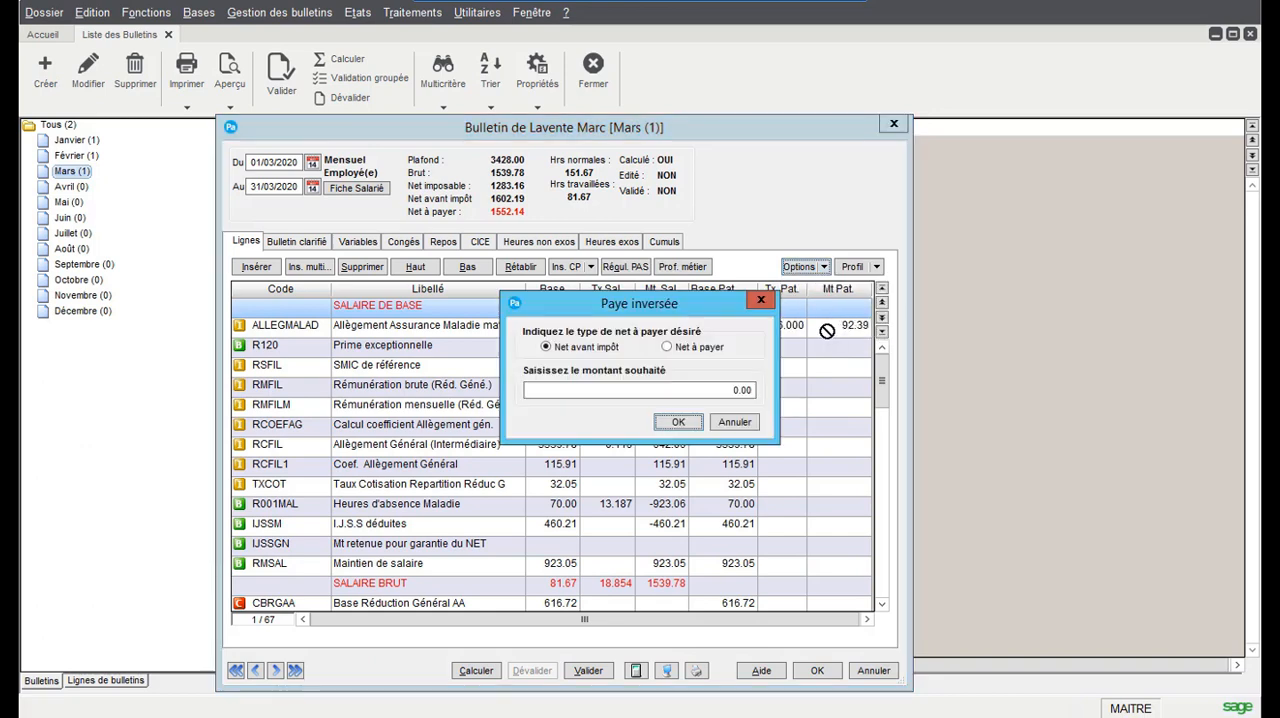
click(667, 347)
click(740, 390)
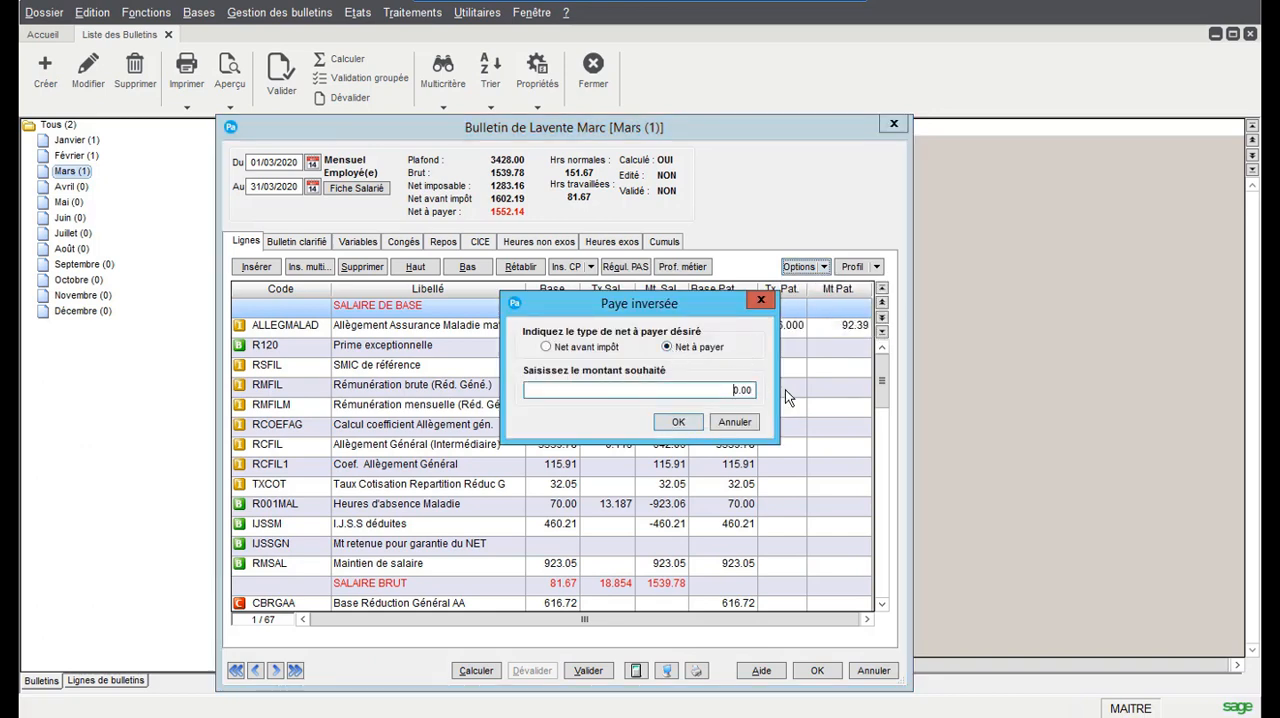
text(1800.00)
click(678, 422)
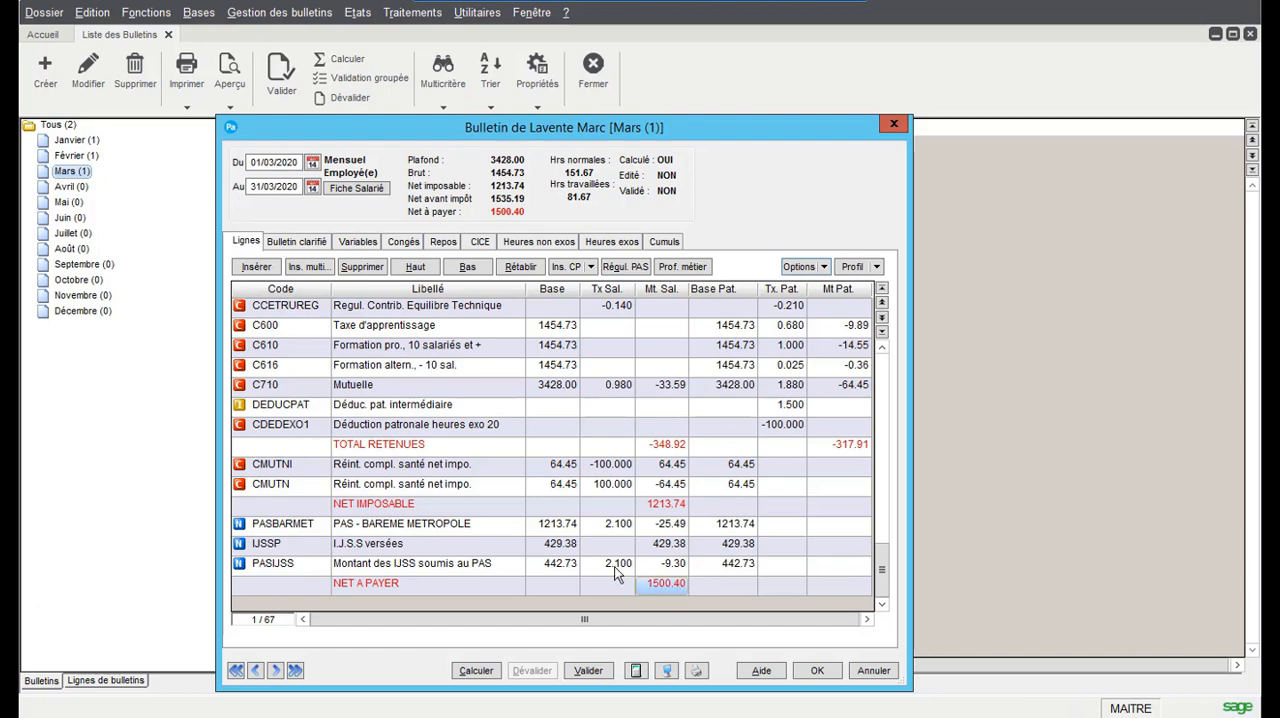
Check the SALAIRE BRUT amount in the payslip lines and reset the monthly base salary variable SALBASE to 2000
scroll(645, 548, up, 15)
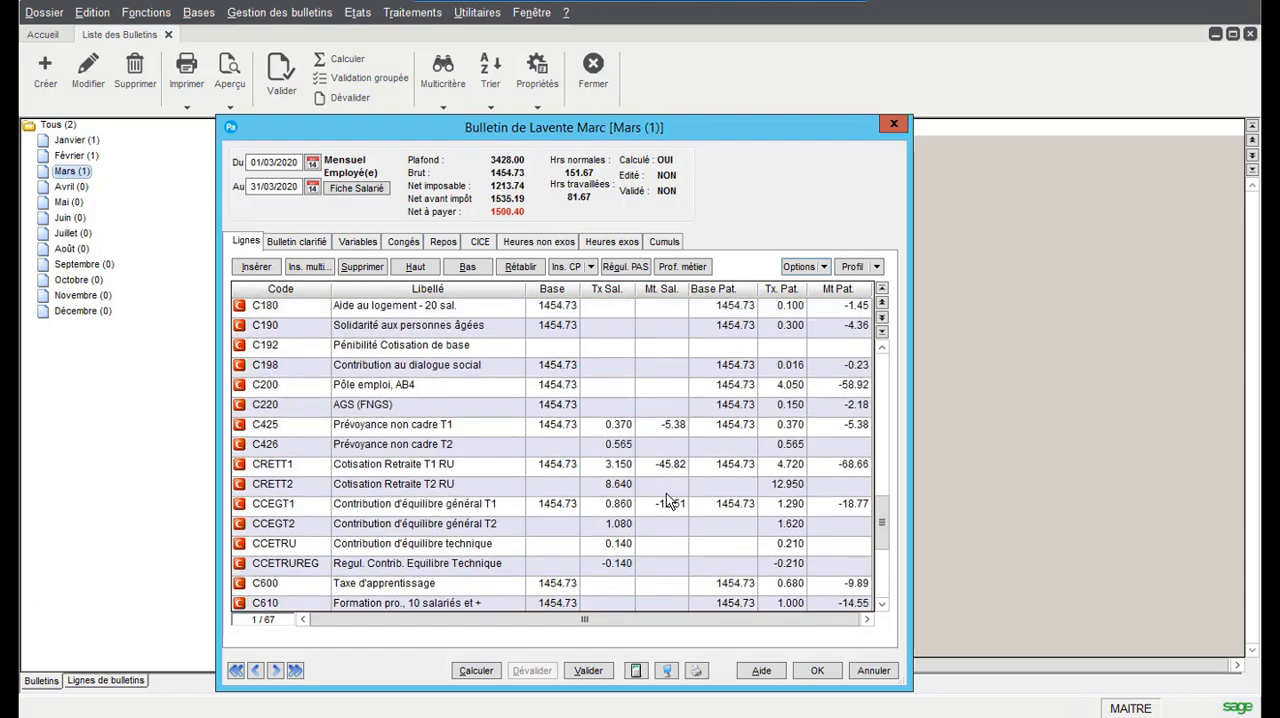
scroll(666, 493, up, 8)
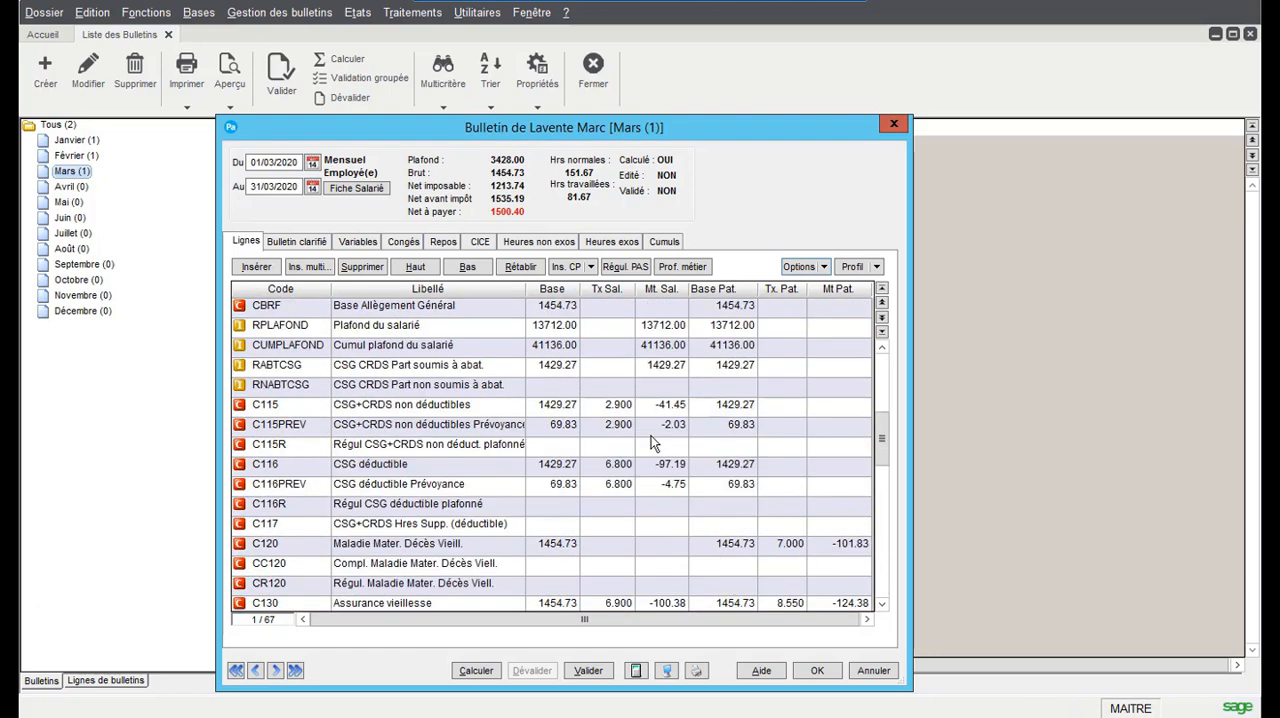
scroll(647, 437, up, 2)
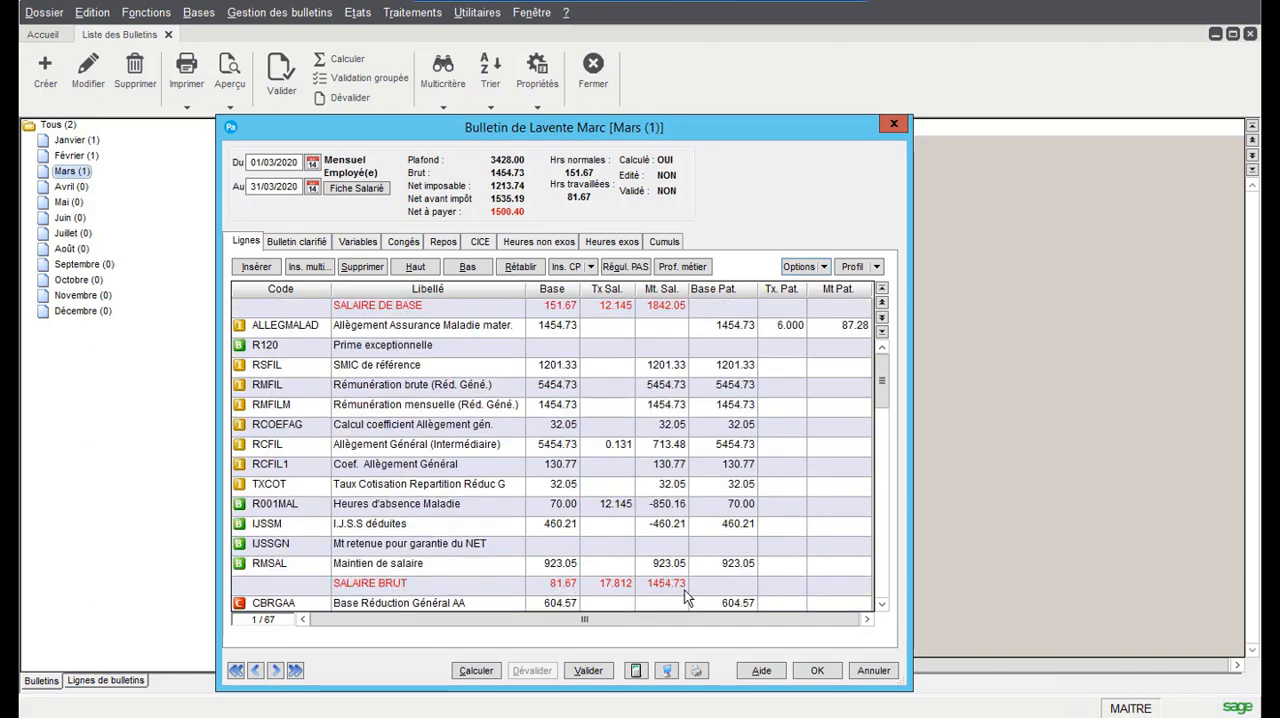
scroll(684, 590, down, 1)
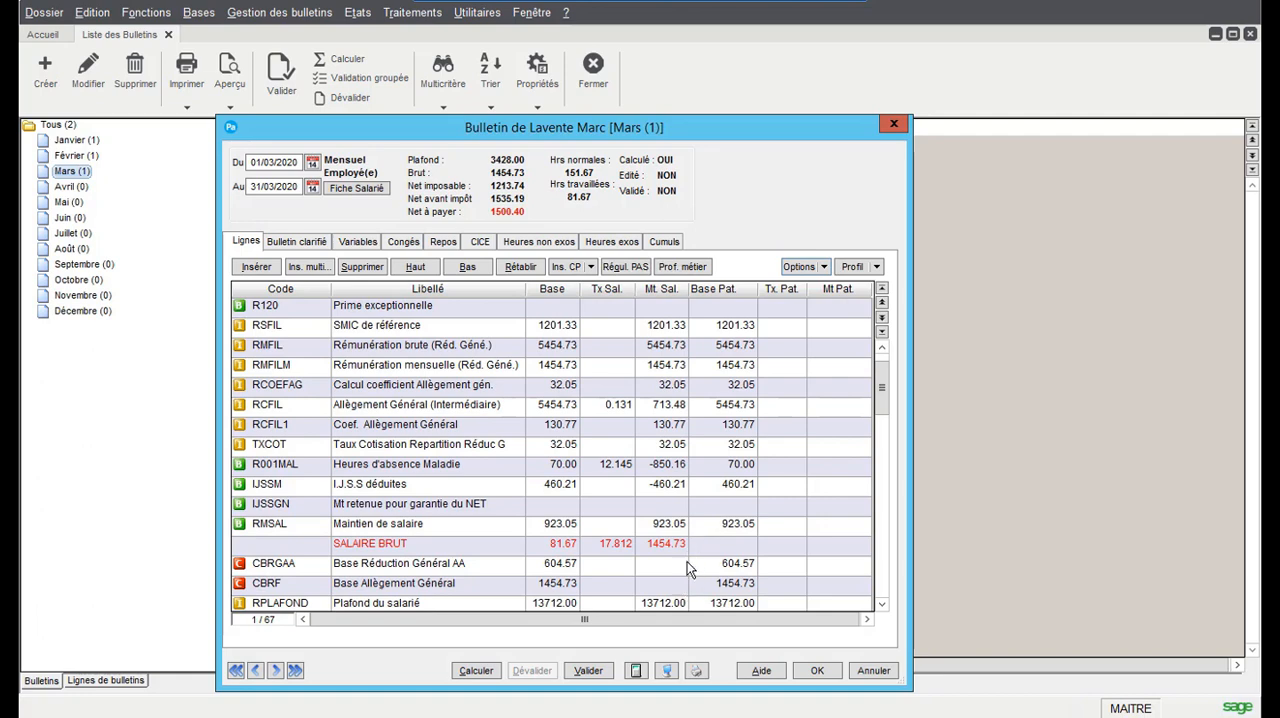
click(668, 545)
scroll(674, 598, up, 1)
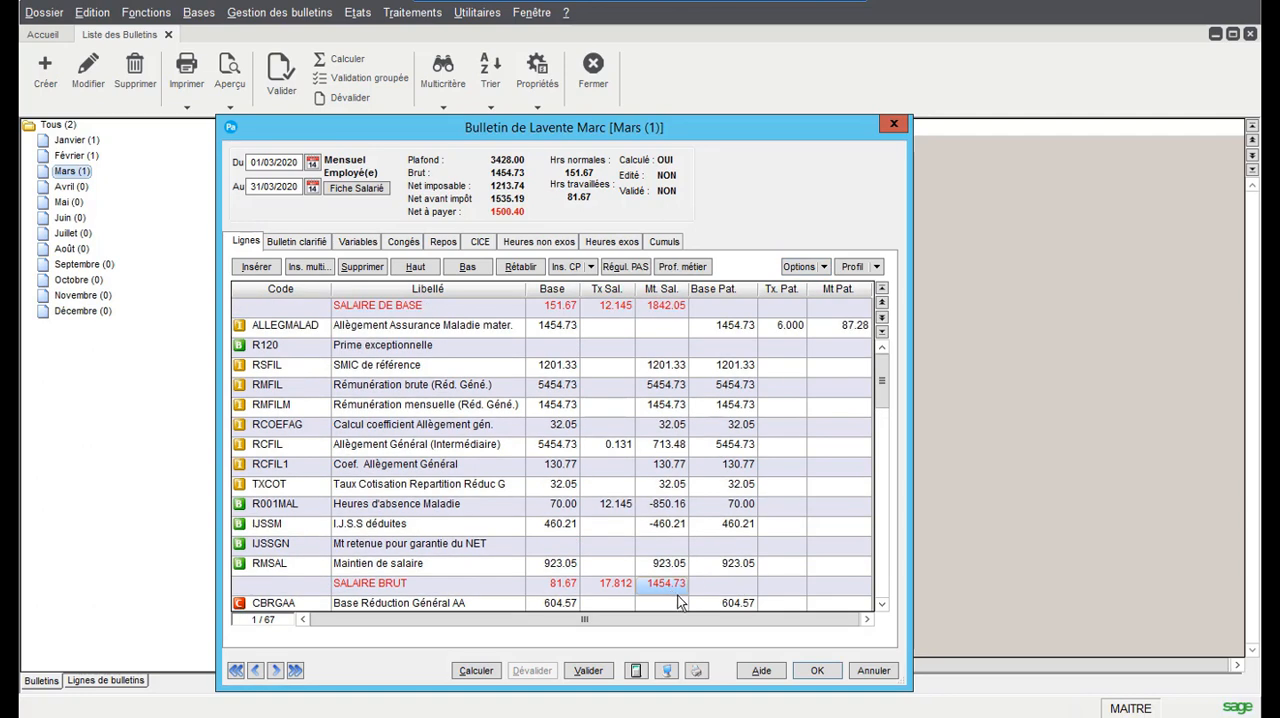
click(360, 248)
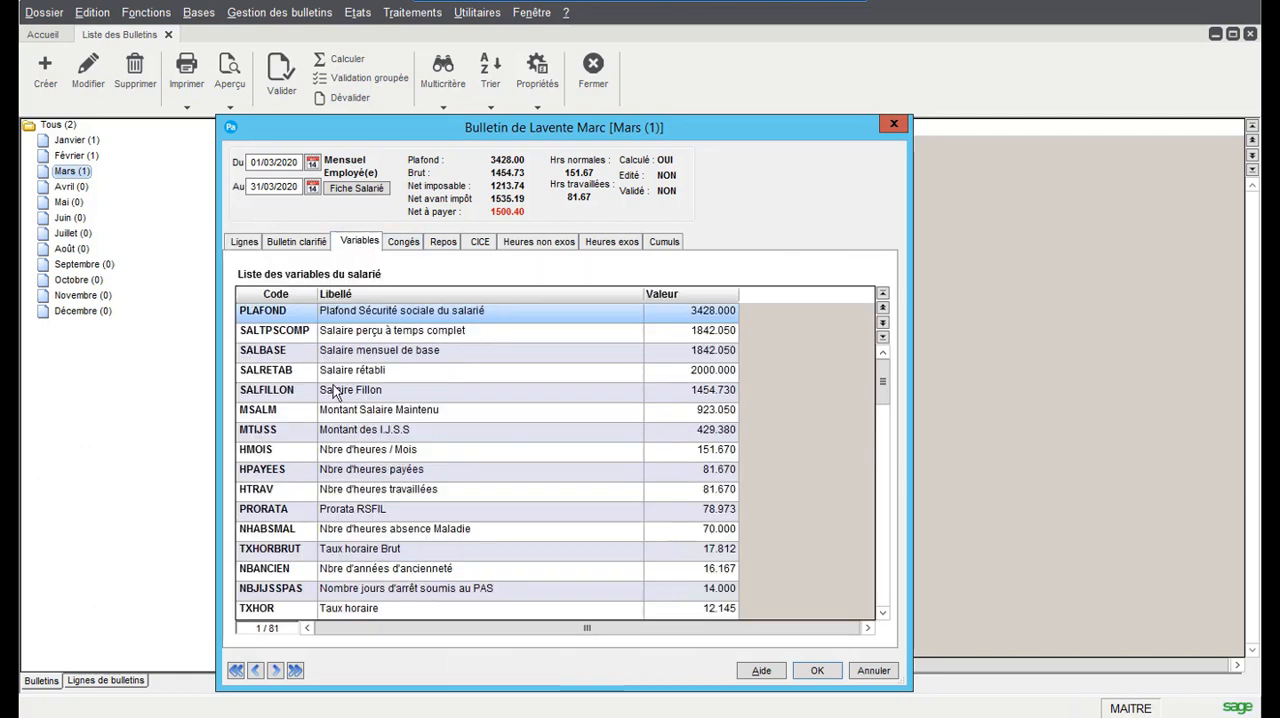
click(723, 352)
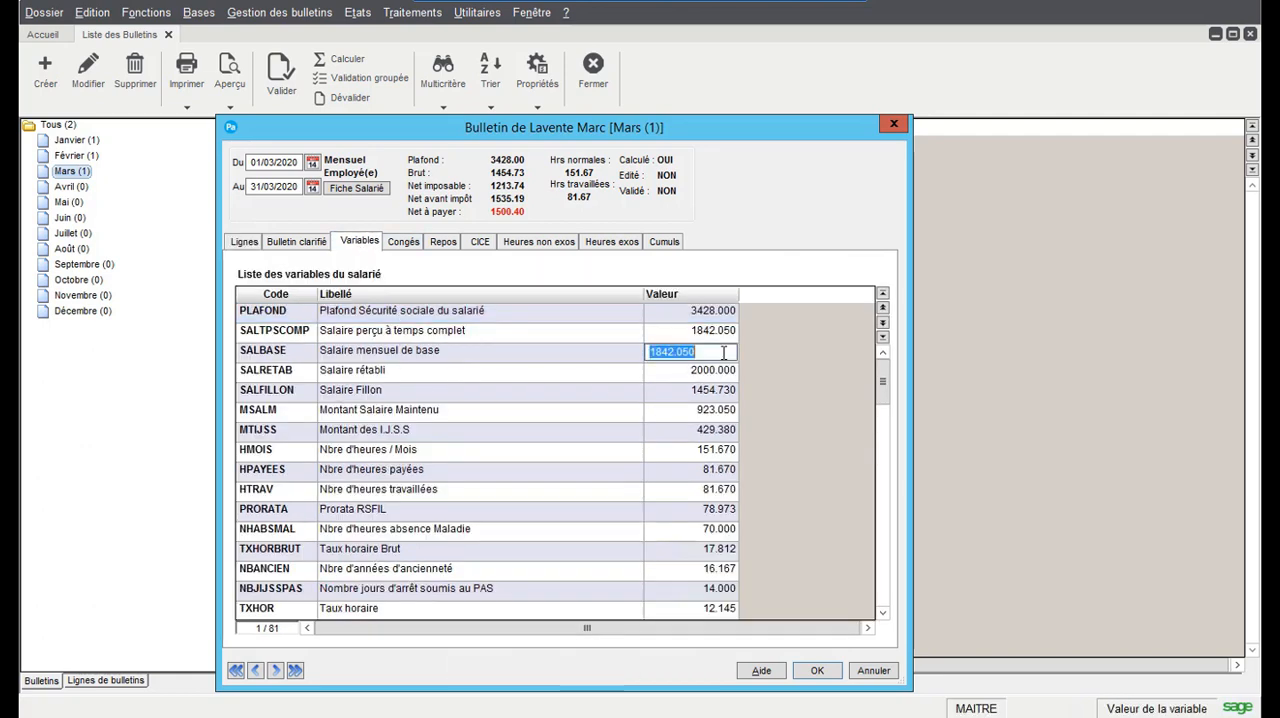
text(2000)
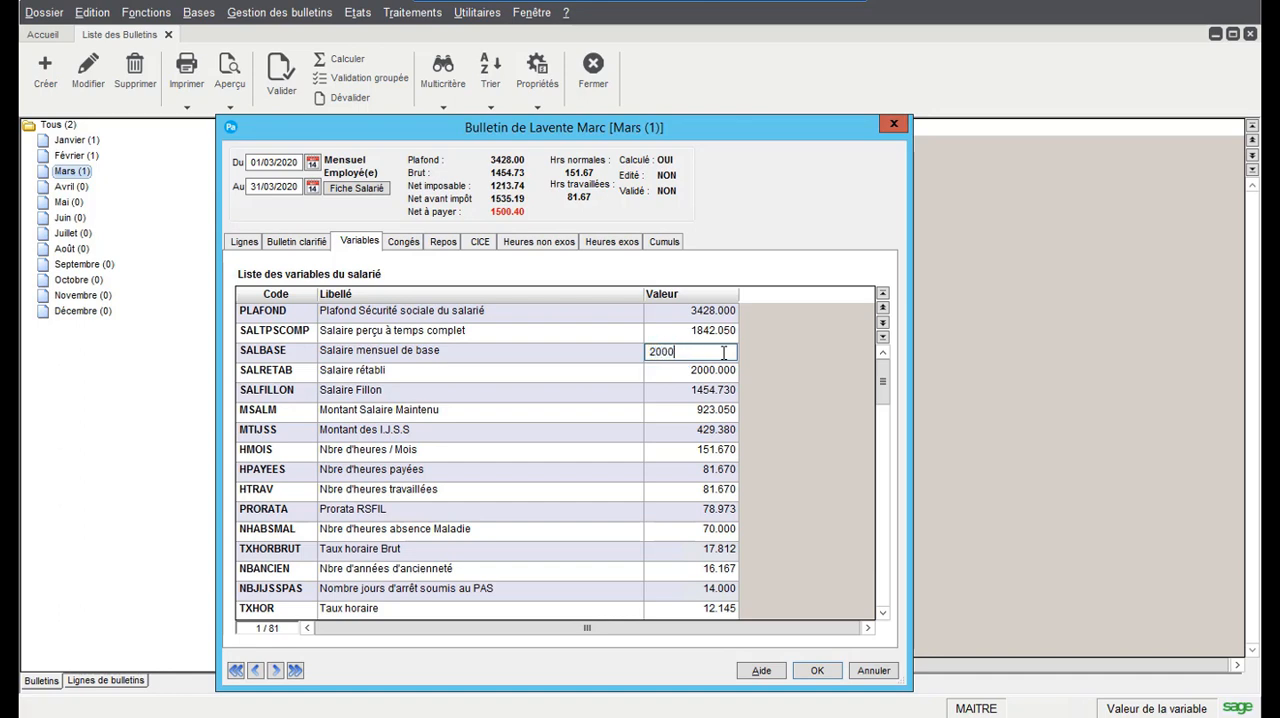
key(Return)
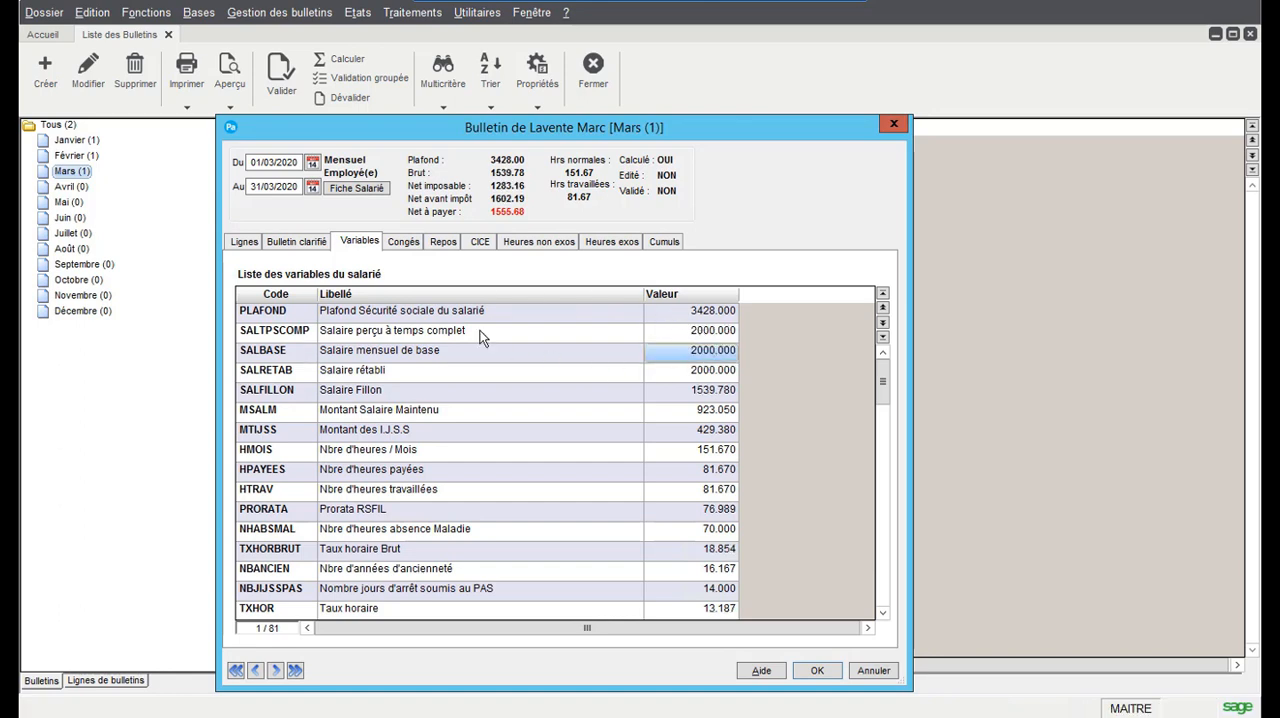
Return to the payslip lines and calculate the difference between the two gross salaries, 1539.78 − 1454.73, with the calculator
click(247, 243)
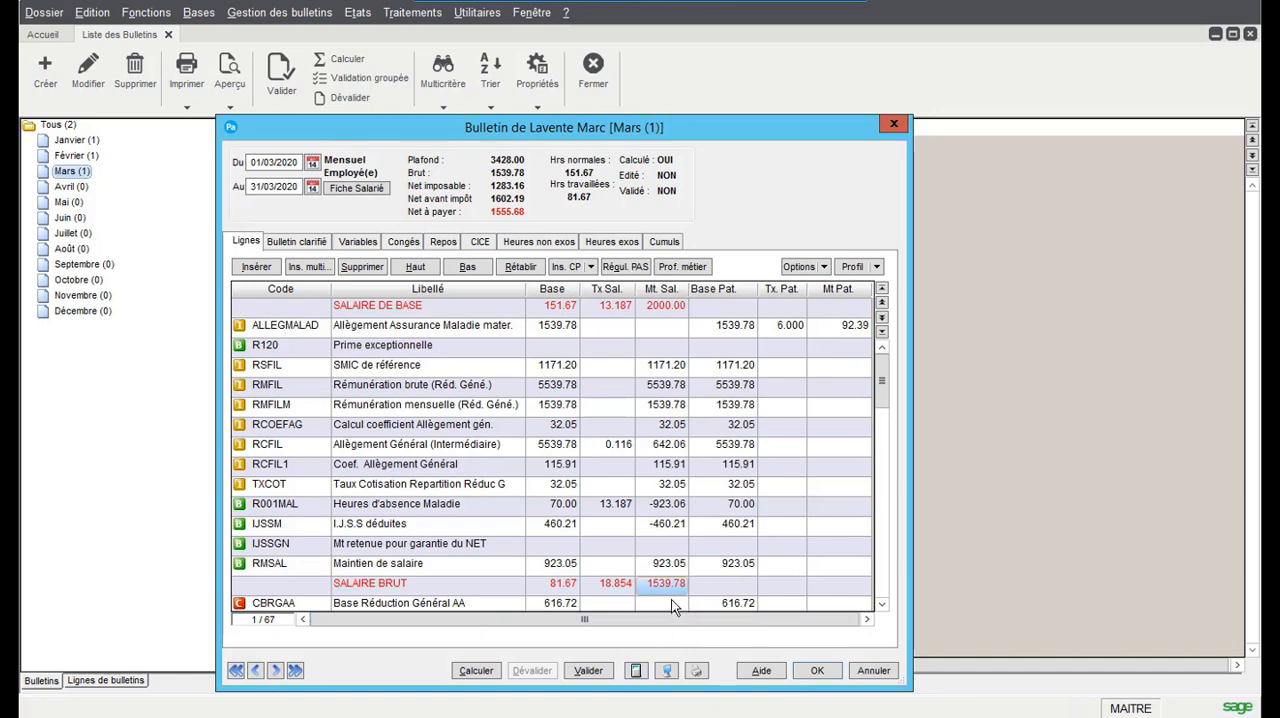
click(419, 716)
click(952, 407)
click(978, 382)
click(1014, 411)
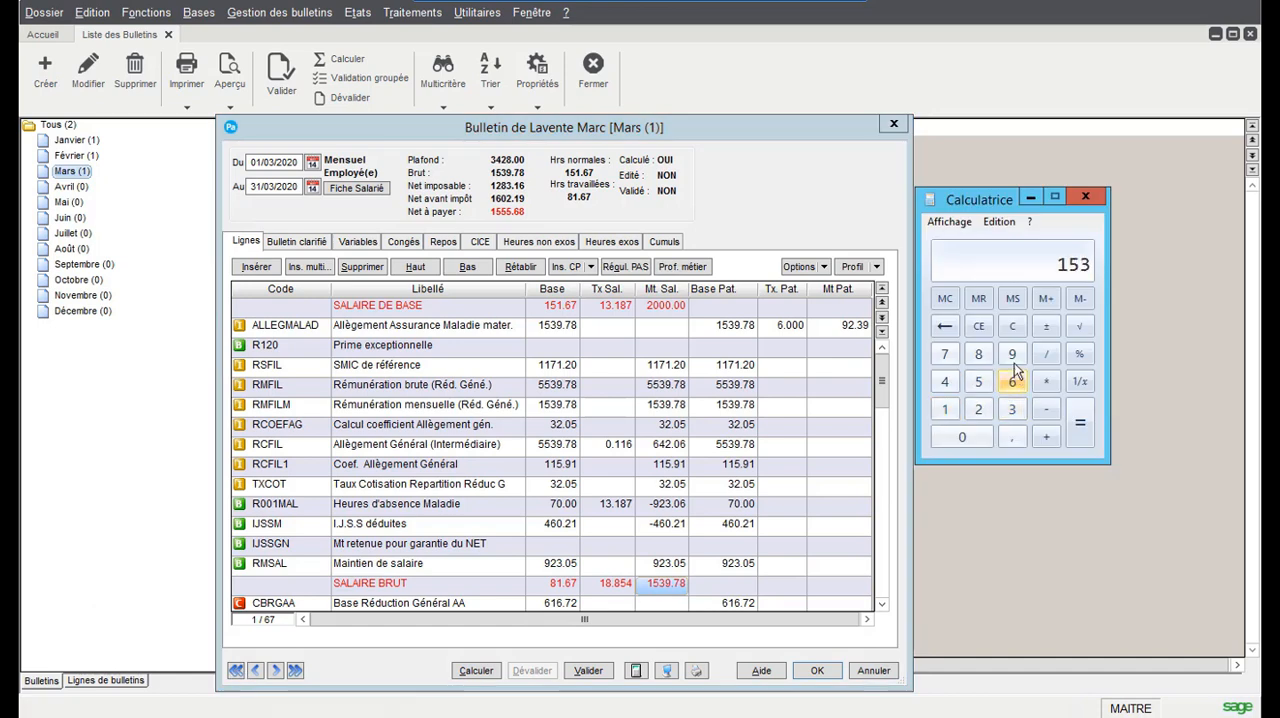
click(1011, 354)
click(1012, 436)
click(944, 354)
click(978, 354)
click(1046, 409)
click(944, 409)
click(944, 381)
click(978, 382)
click(944, 381)
click(1012, 436)
click(946, 356)
click(1011, 409)
click(1084, 426)
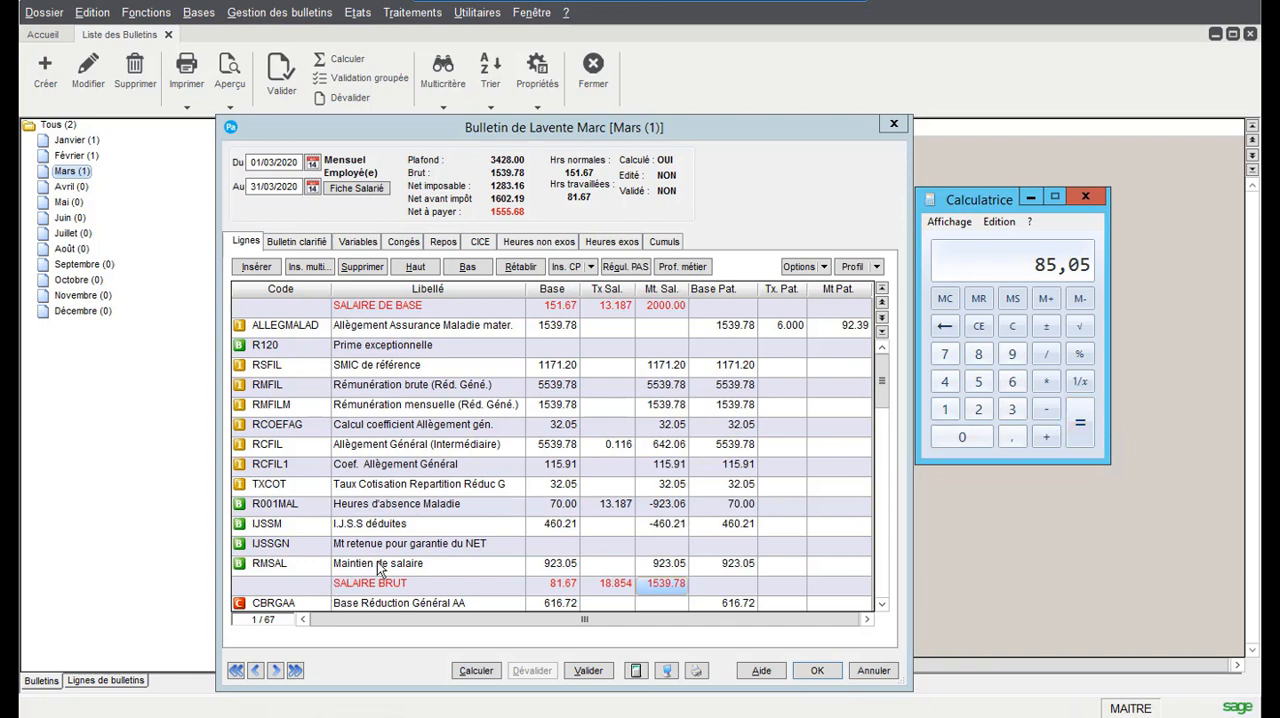
Sort the payslip's variables by code and set the net guarantee deduction MTIJSSGN to 85.05
click(318, 548)
click(352, 548)
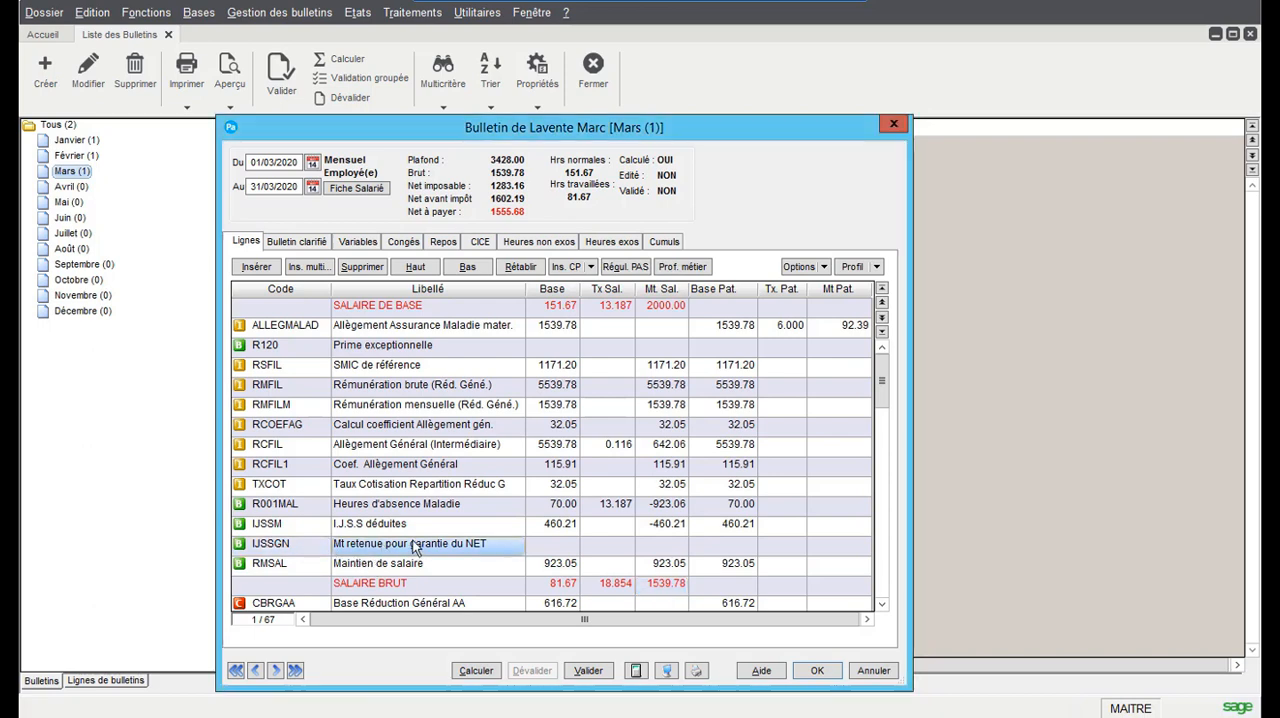
click(360, 246)
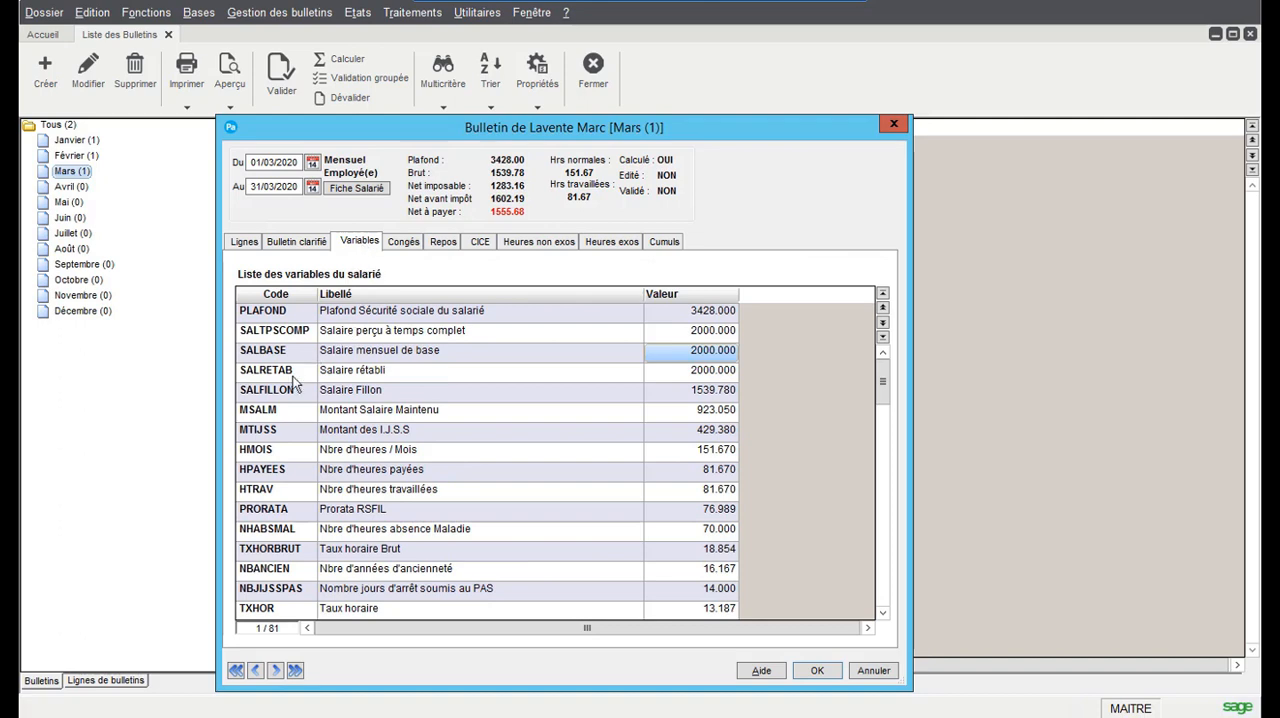
scroll(286, 502, down, 3)
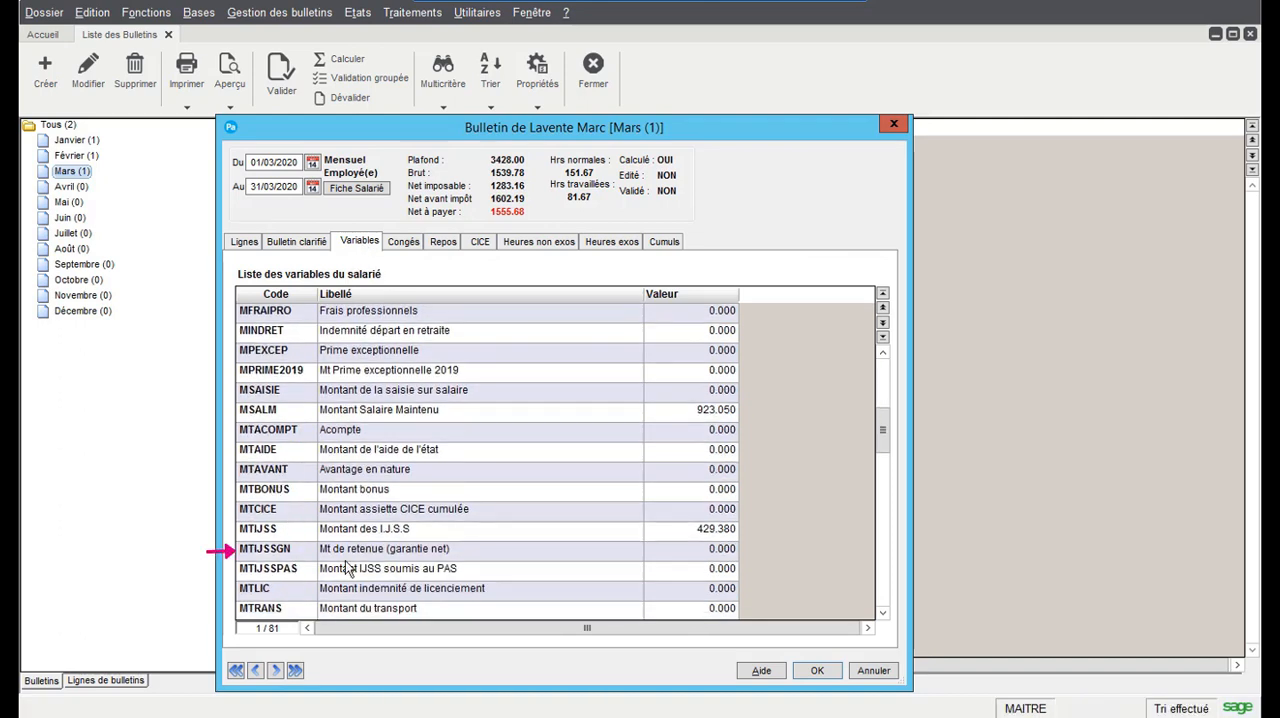
click(408, 550)
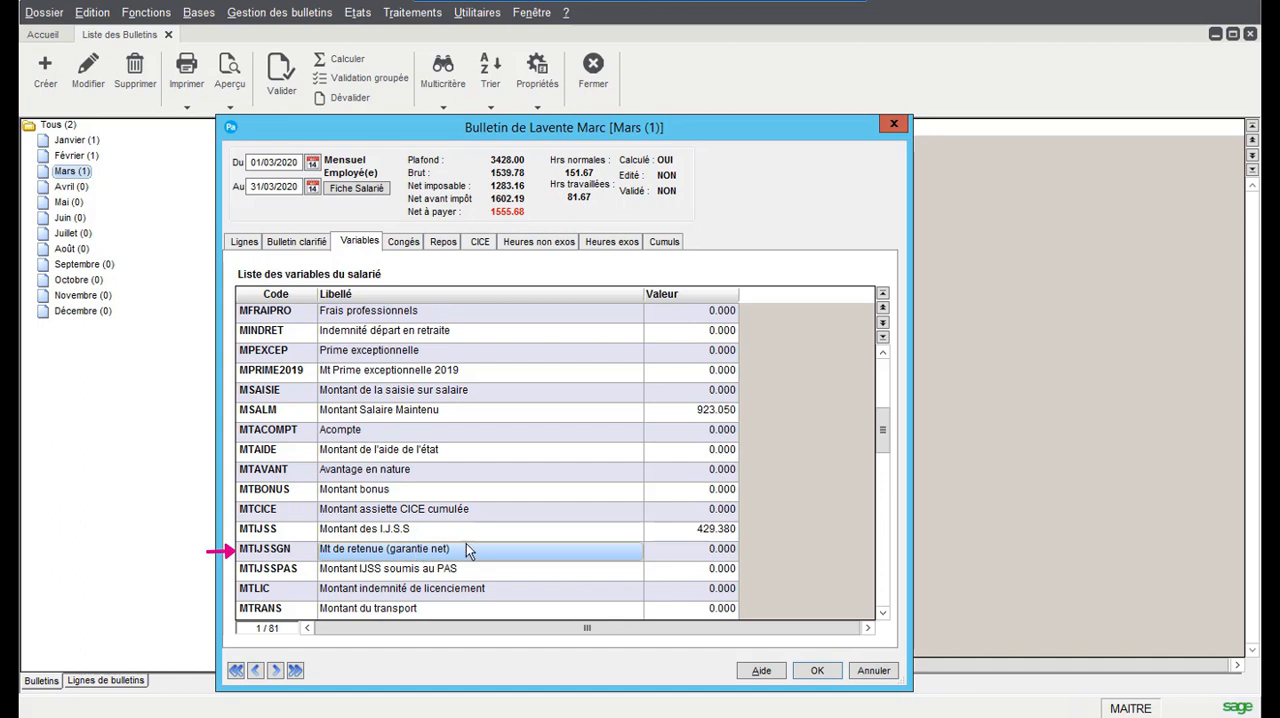
click(708, 552)
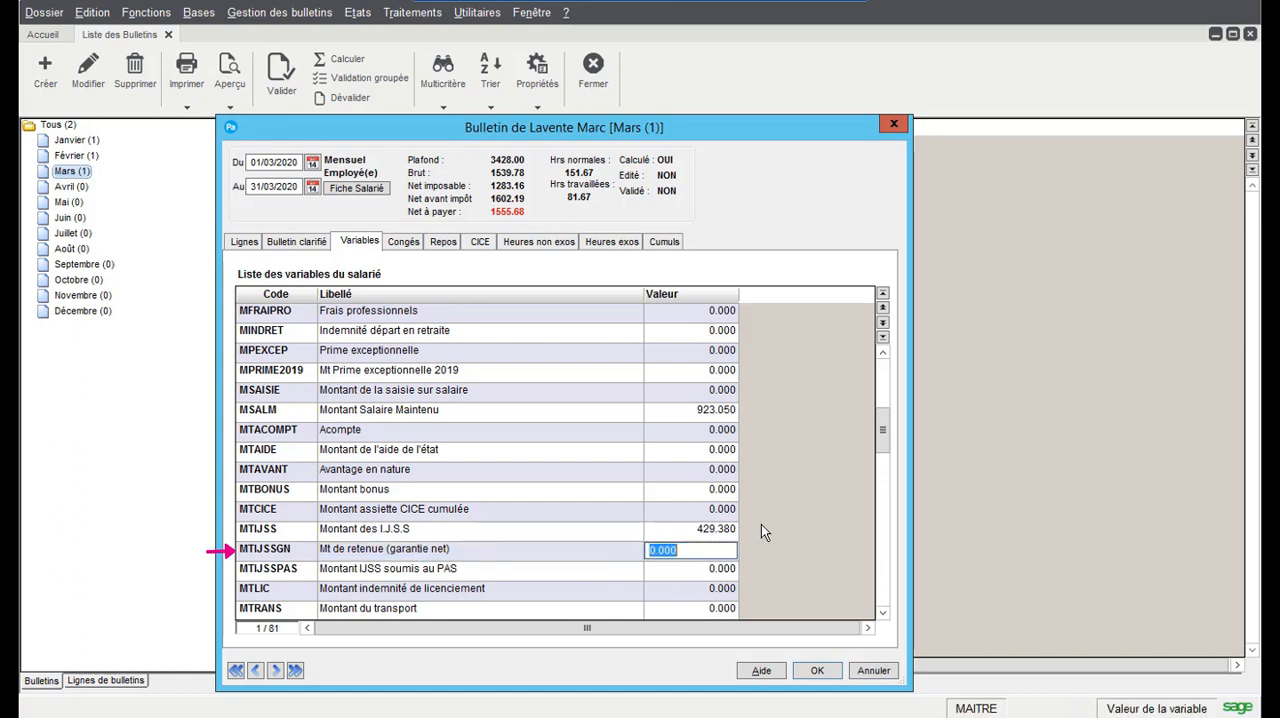
text(85.05)
key(Return)
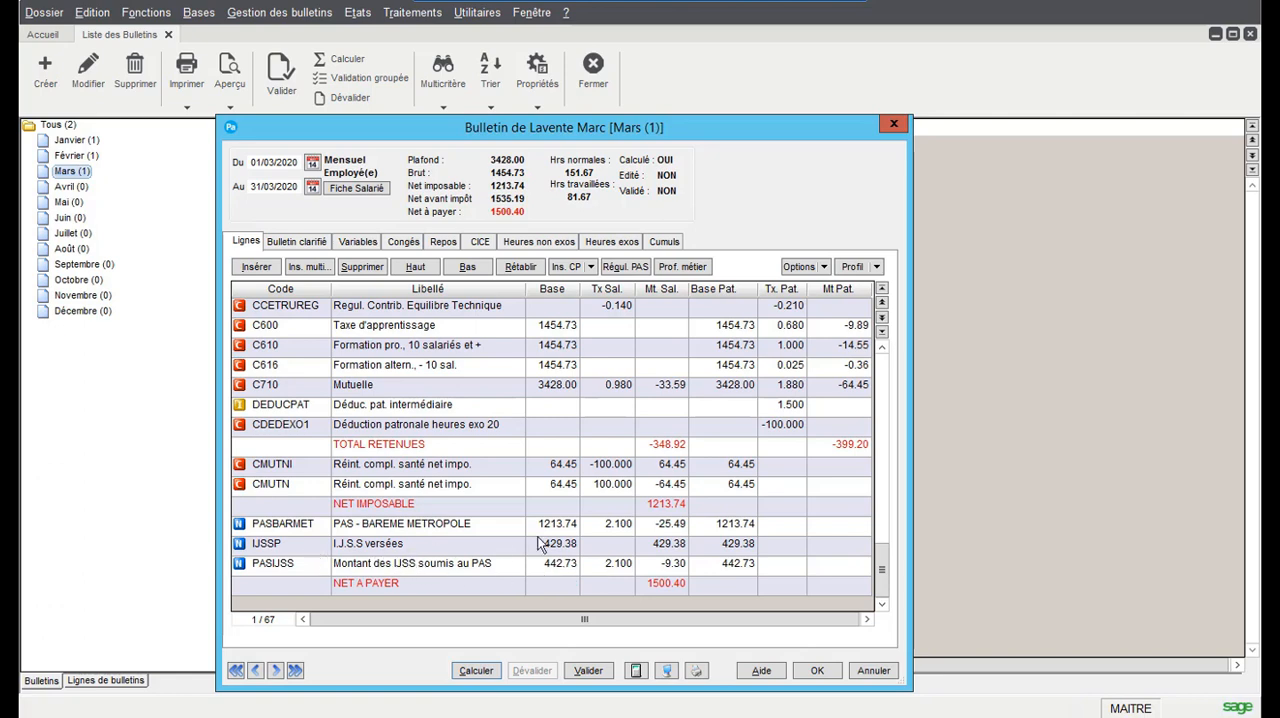
Save the March payslip and open its print preview in the Papier Blanc format
click(794, 562)
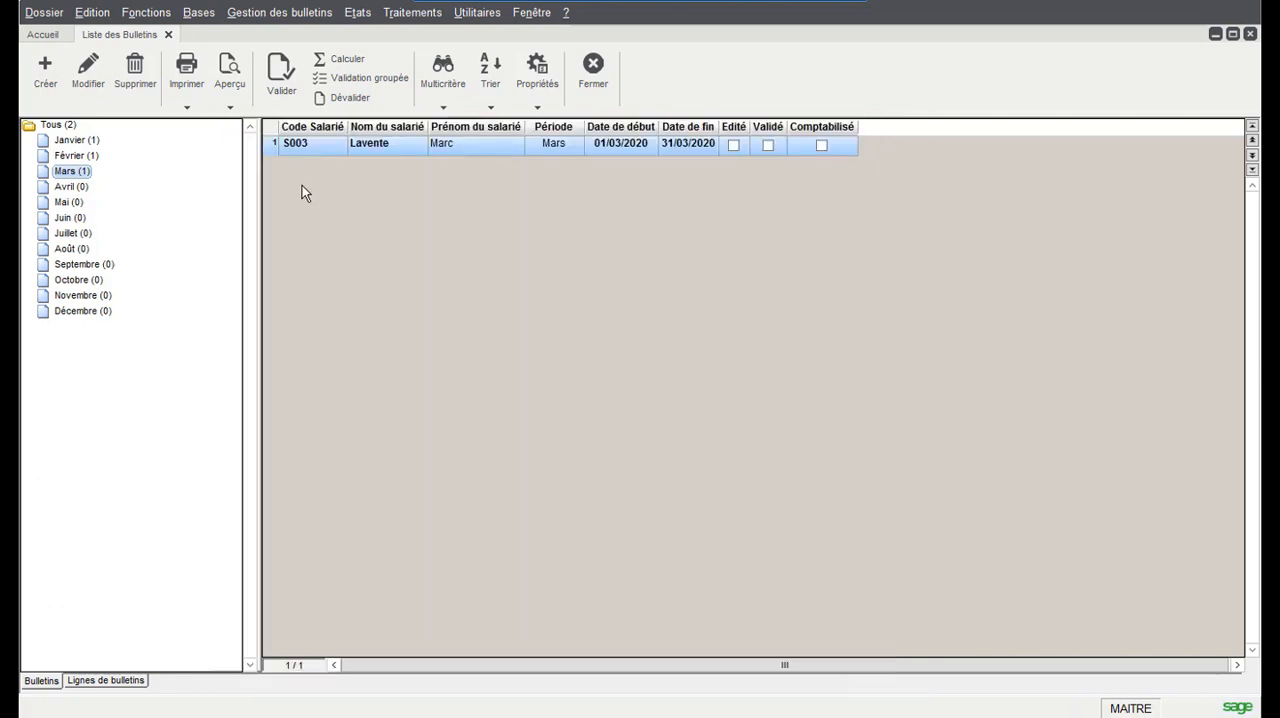
click(231, 110)
click(252, 126)
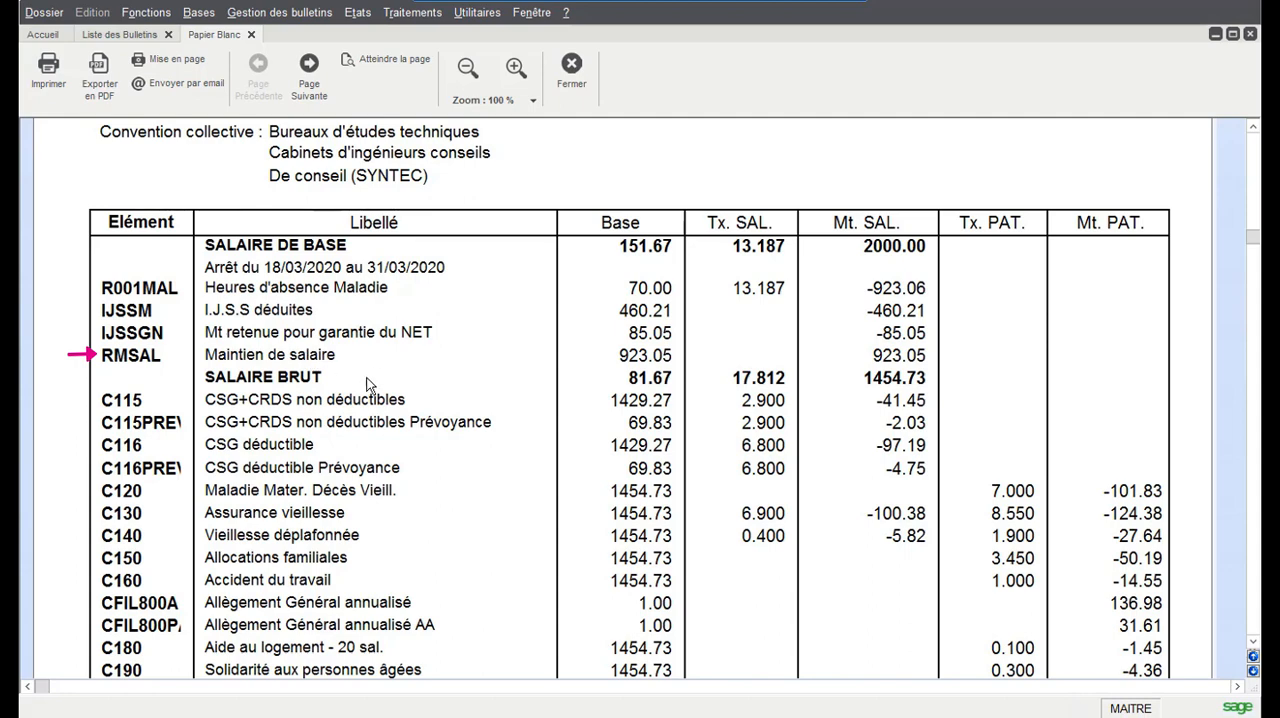
Review the absence, IJSS, salary maintenance, PAS and NET A PAYER lines on both preview pages, and close the preview
scroll(850, 374, down, 11)
scroll(846, 376, up, 19)
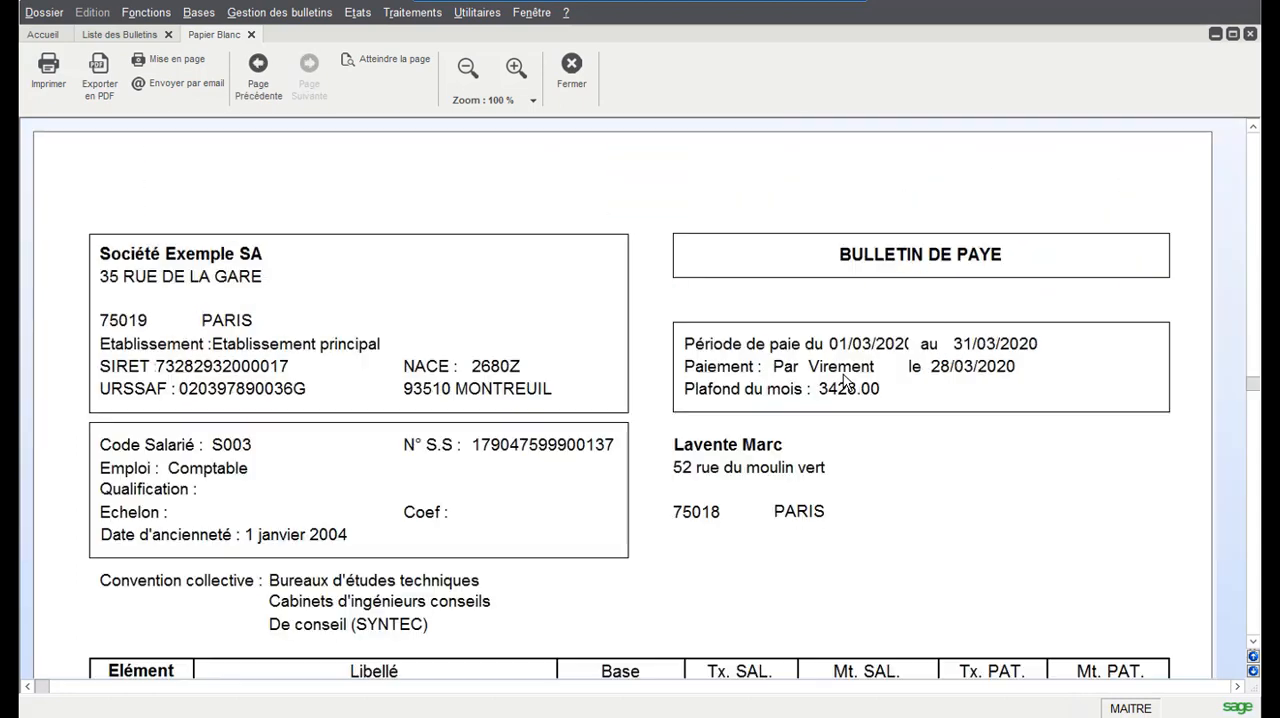
scroll(835, 374, down, 20)
scroll(835, 374, up, 1)
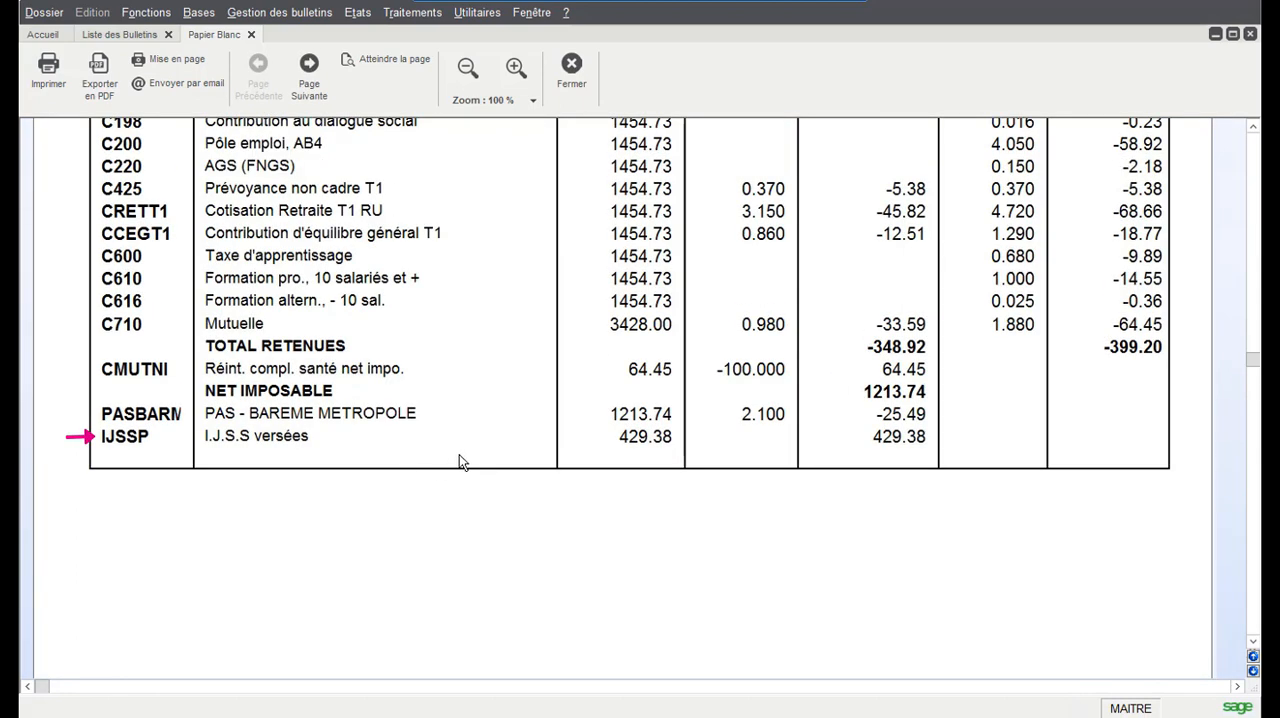
scroll(413, 460, down, 5)
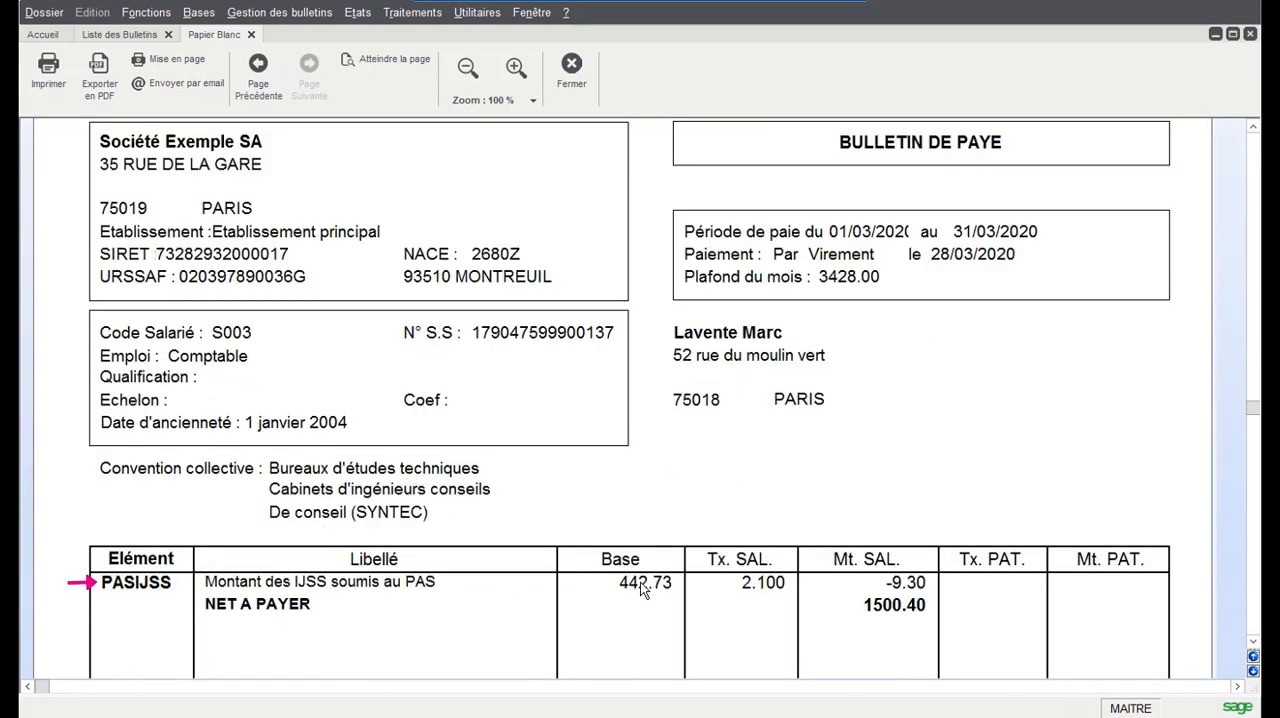
click(590, 72)
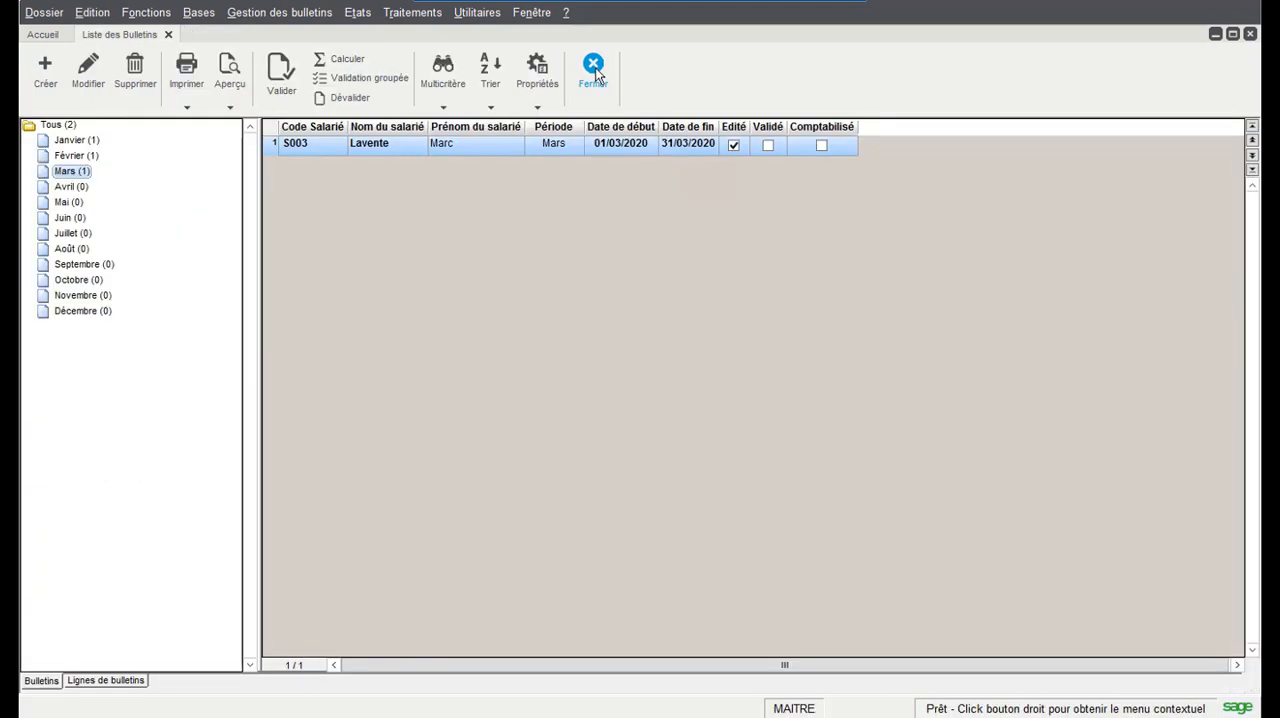
click(594, 70)
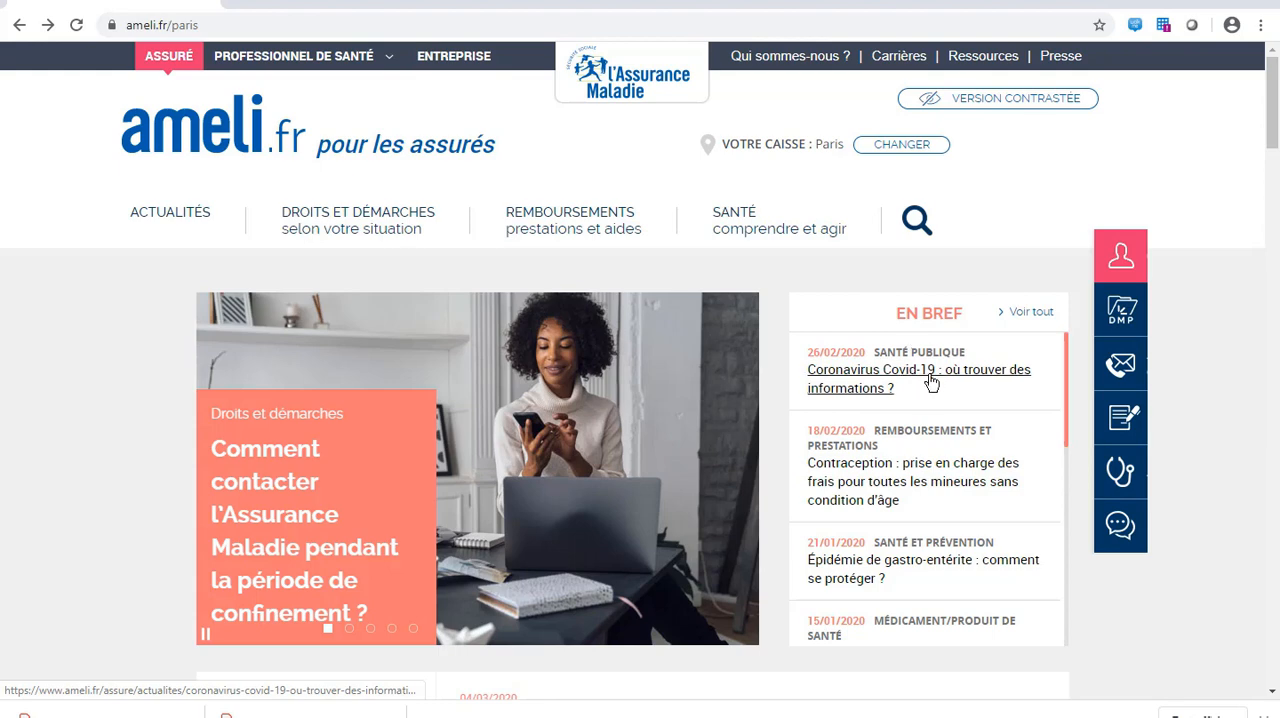
Switch to ameli.fr in the browser and go through the Coronavirus Covid-19 information article to the news on simplified sick leave for parents
click(930, 378)
scroll(915, 365, down, 3)
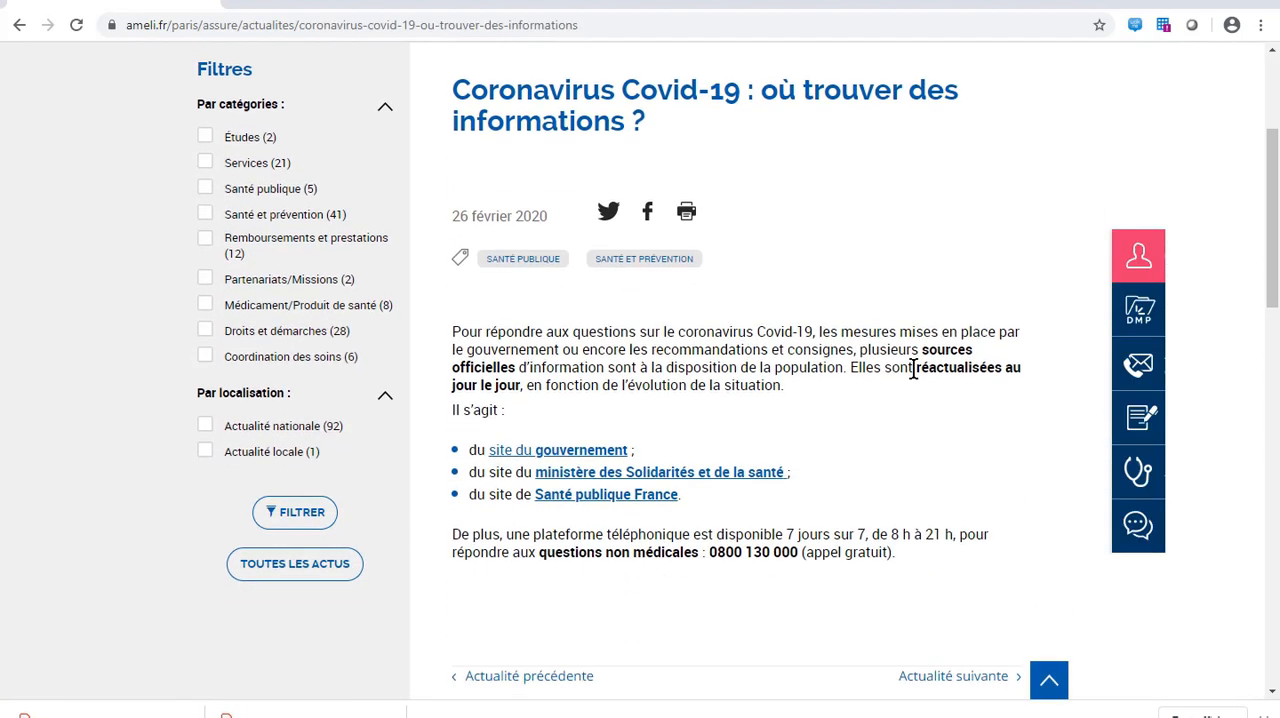
scroll(910, 372, down, 1)
scroll(846, 374, down, 4)
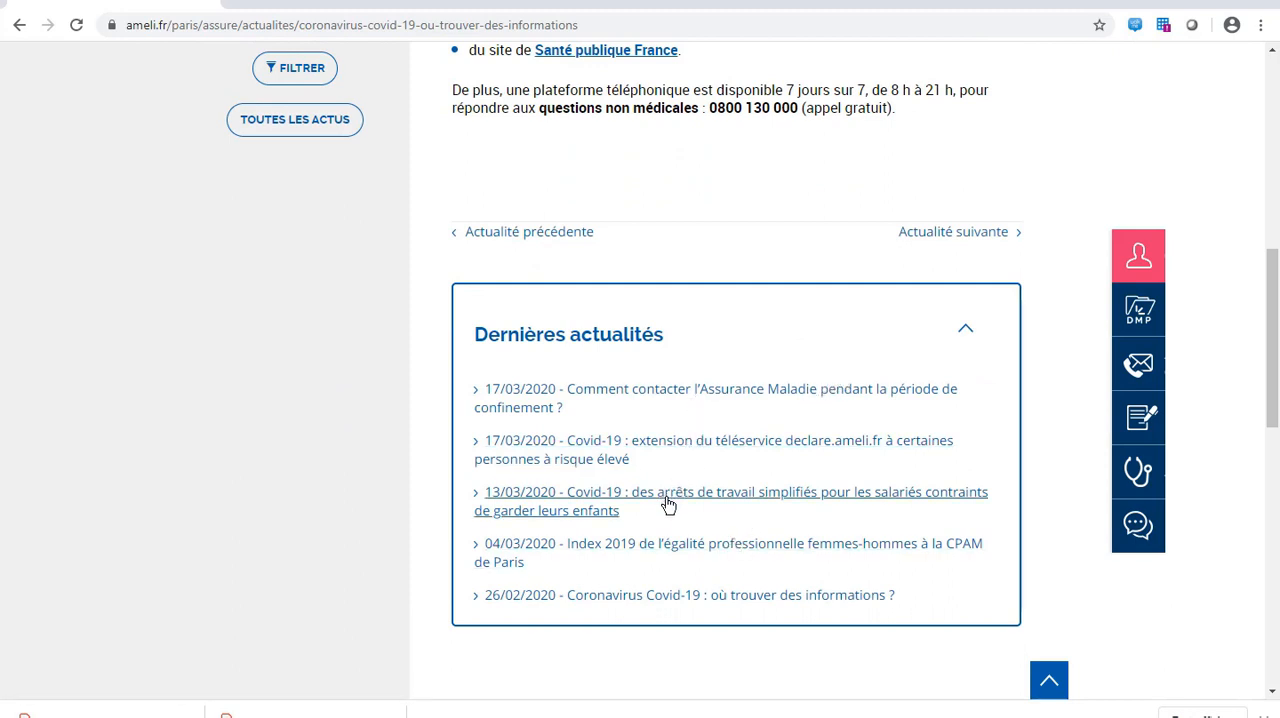
click(754, 500)
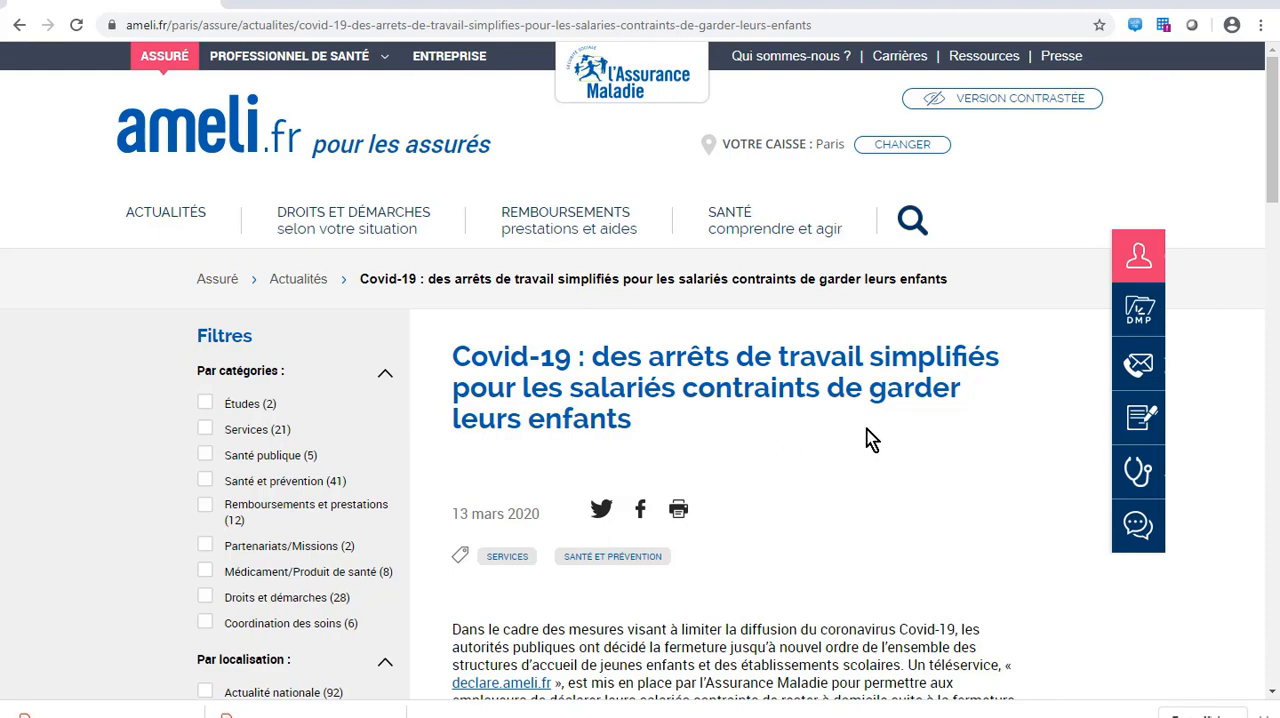
Read the article's conditions for simplified childcare sick leave and open the linked declare.ameli.fr teleservice
scroll(893, 465, down, 2)
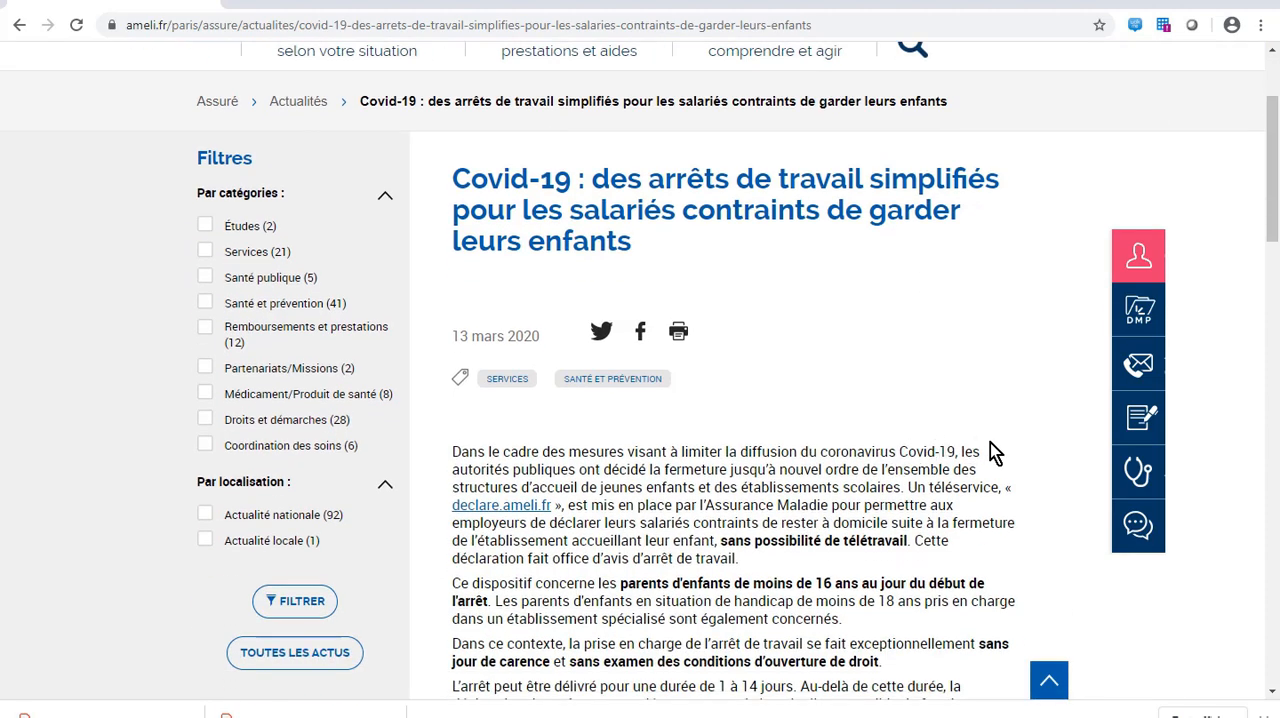
scroll(985, 442, down, 1)
scroll(984, 441, down, 3)
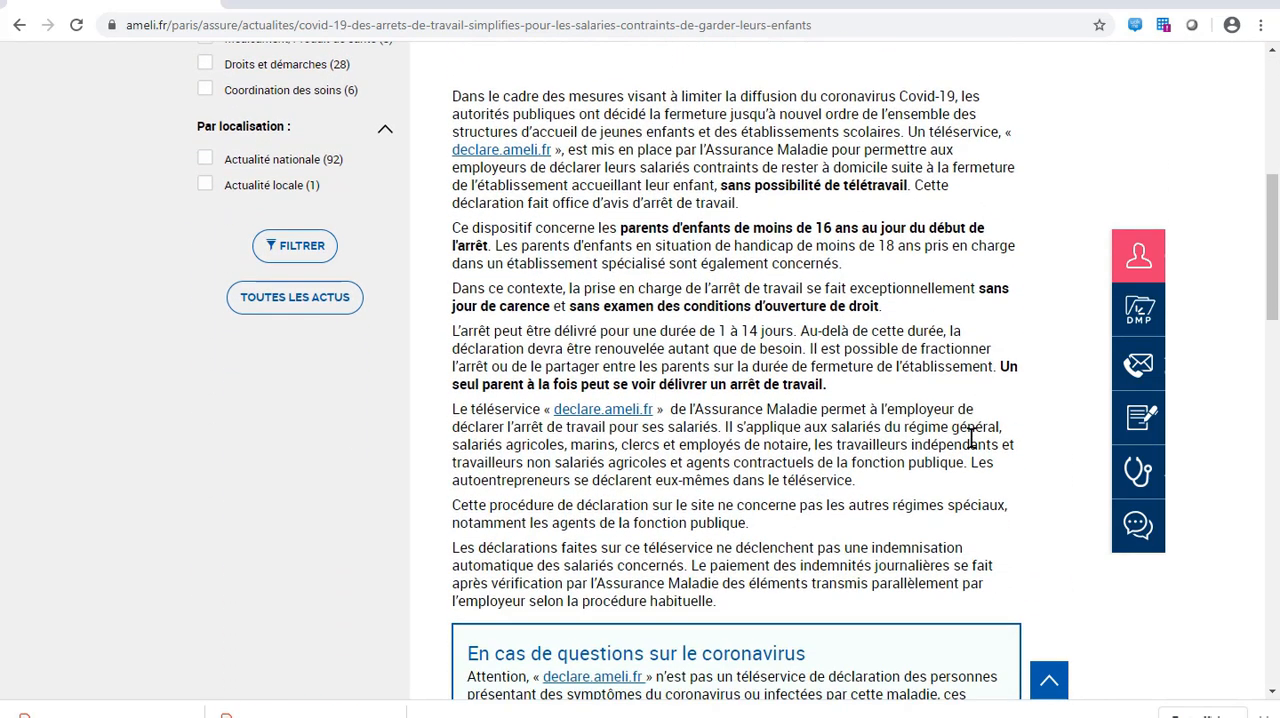
scroll(962, 430, down, 3)
scroll(961, 430, up, 3)
click(626, 412)
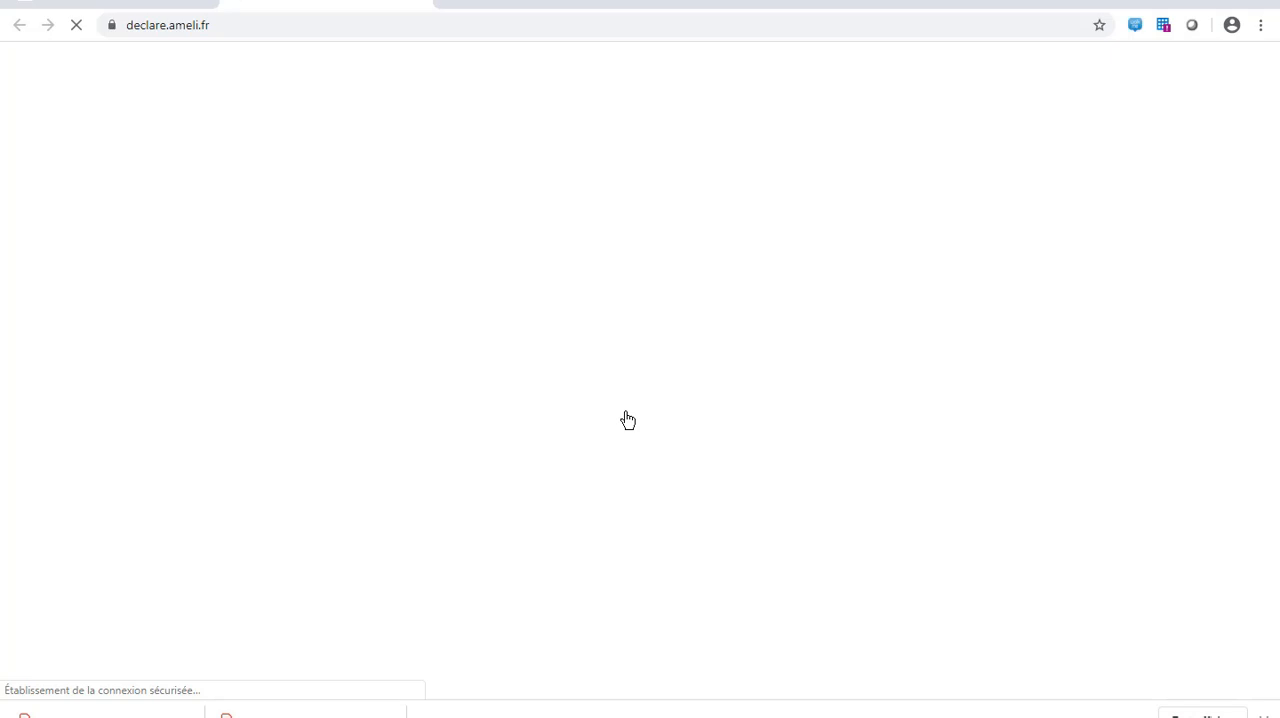